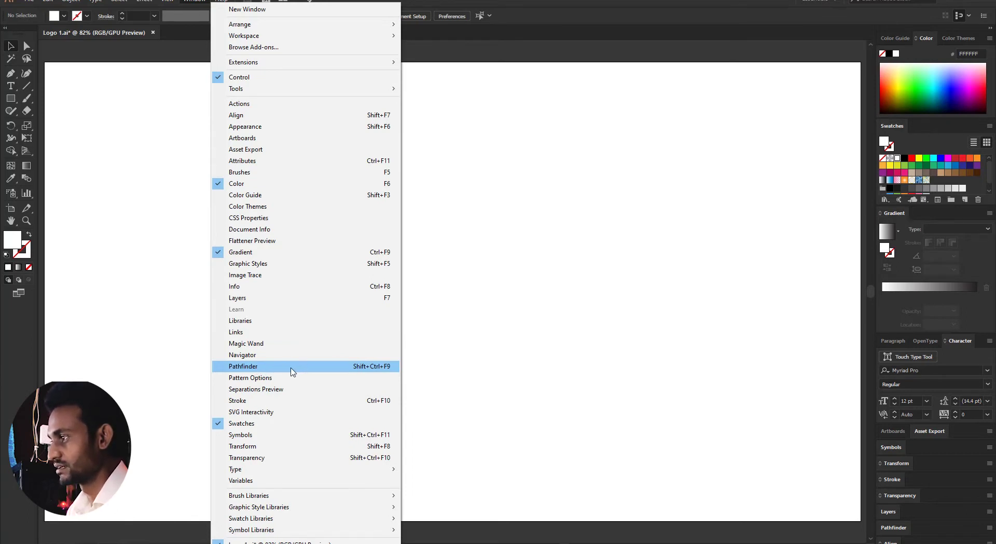
Show the Pathfinder panel and float it over the empty artboard.
{"action": "left_click", "coordinate": [292, 370]}
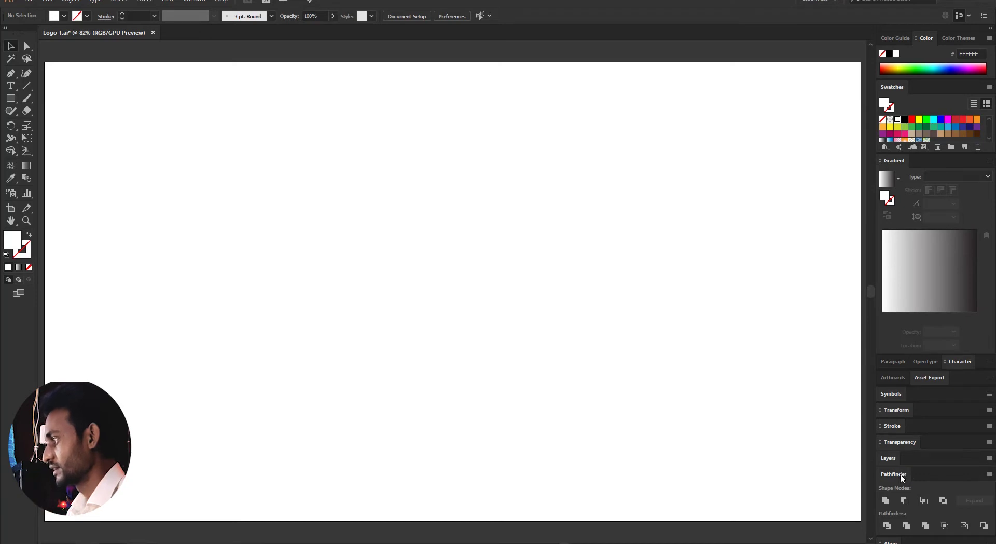
{"action": "left_click_drag", "start_coordinate": [904, 477], "coordinate": [707, 154]}
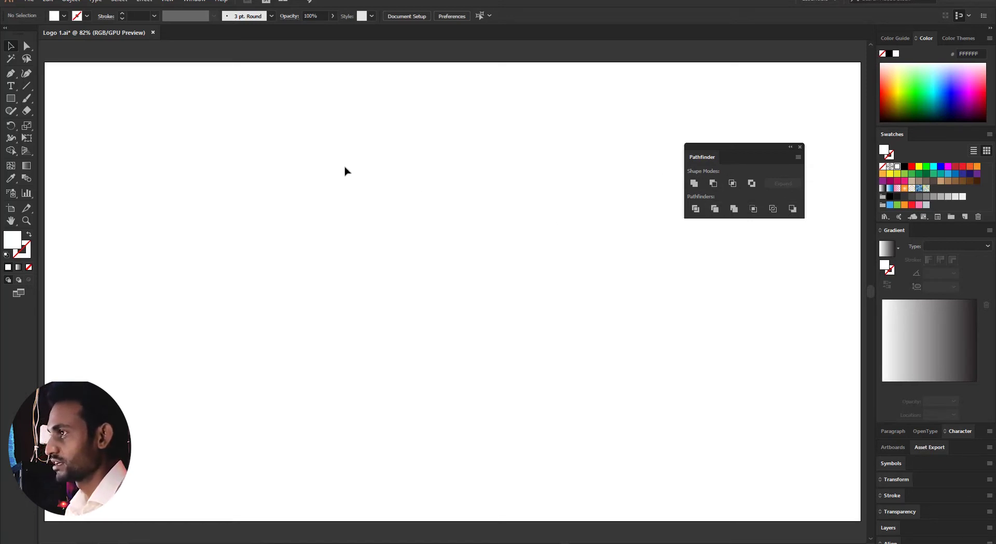
Draw a circle about 340 px wide and a rectangle about 336 by 317 px overlapping its lower-right part.
{"action": "left_click_drag", "start_coordinate": [10, 102], "coordinate": [67, 124]}
{"action": "left_click_drag", "start_coordinate": [239, 181], "coordinate": [370, 327]}
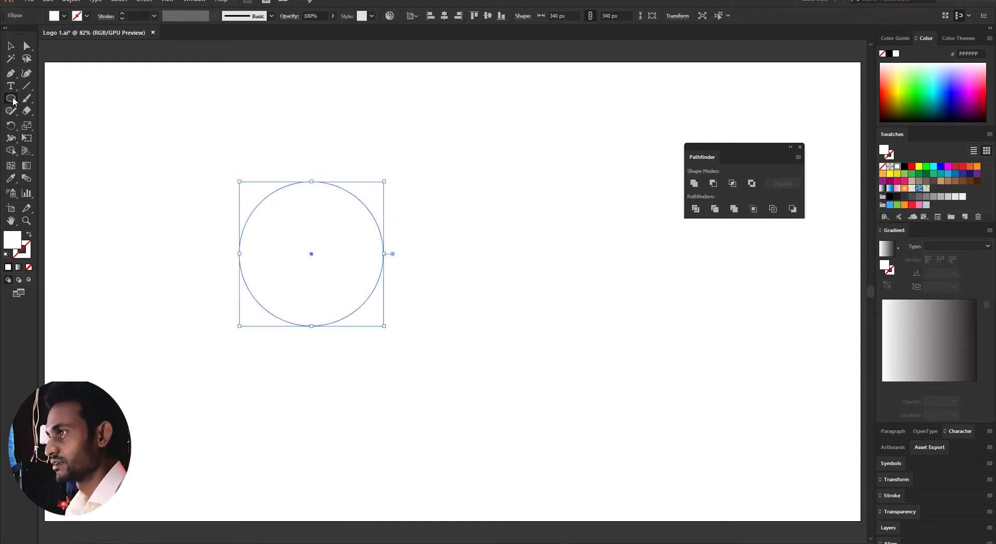
{"action": "left_click_drag", "start_coordinate": [14, 101], "coordinate": [65, 100]}
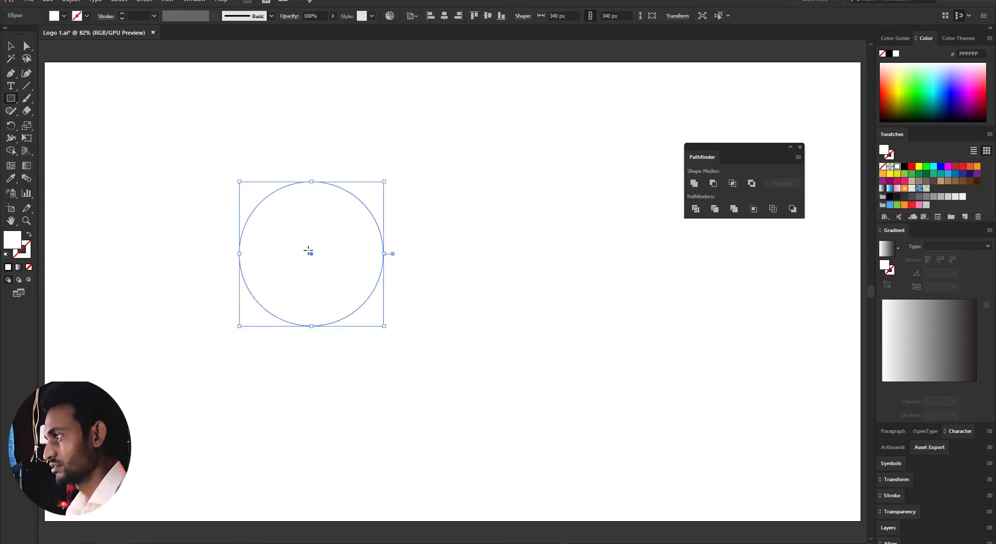
{"action": "left_click_drag", "start_coordinate": [310, 231], "coordinate": [453, 366]}
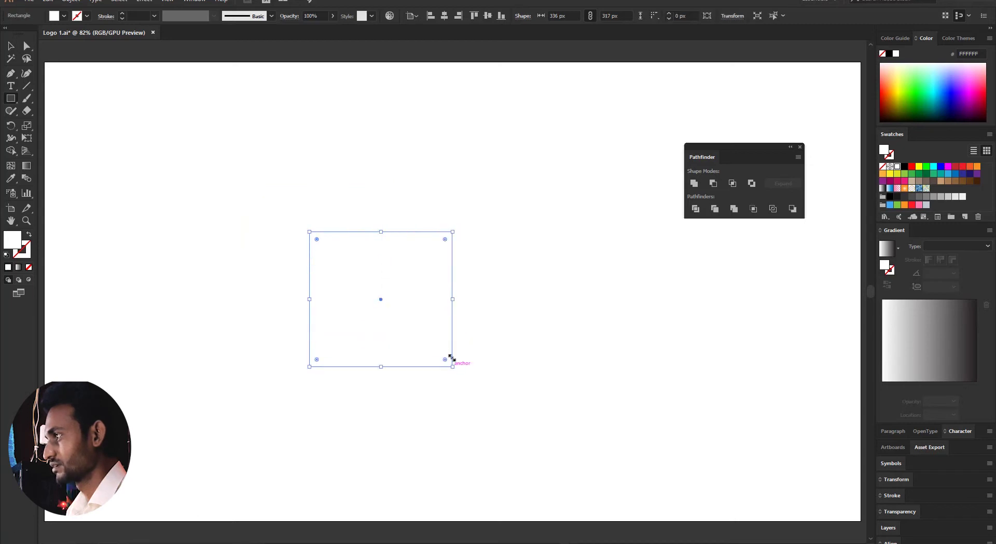
Fill the circle and the rectangle with teal 00A99D and move both slightly to the right.
{"action": "left_click", "coordinate": [13, 49]}
{"action": "left_click_drag", "start_coordinate": [189, 131], "coordinate": [480, 401]}
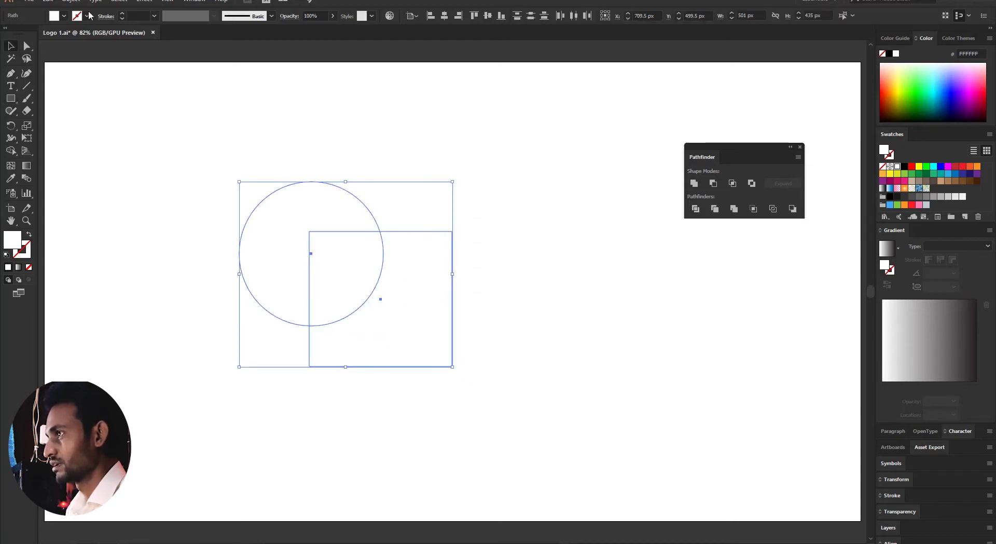
{"action": "left_click", "coordinate": [63, 16]}
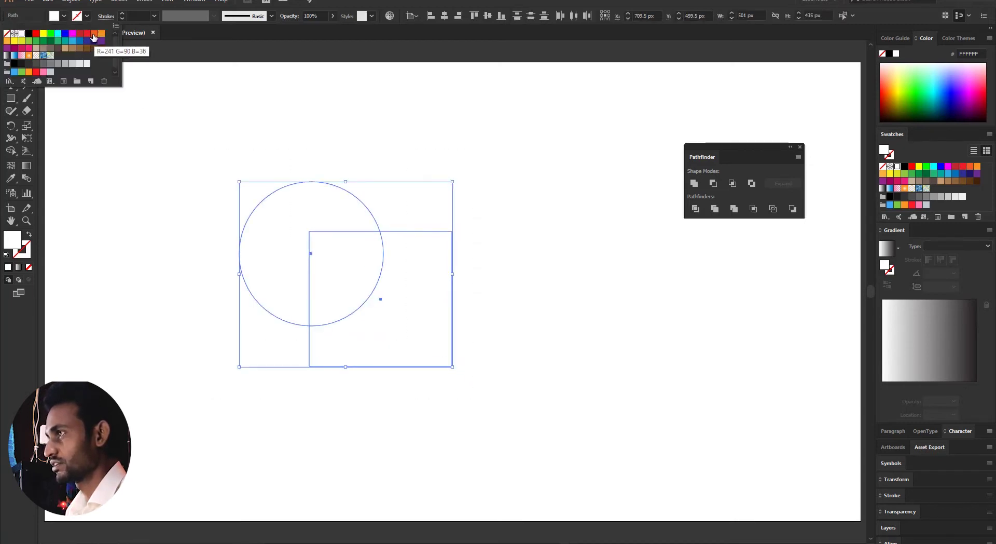
{"action": "left_click", "coordinate": [64, 42]}
{"action": "left_click", "coordinate": [64, 16]}
{"action": "left_click", "coordinate": [109, 111]}
{"action": "left_click_drag", "start_coordinate": [186, 141], "coordinate": [462, 372]}
{"action": "left_click_drag", "start_coordinate": [425, 304], "coordinate": [455, 302]}
{"action": "left_click", "coordinate": [558, 311]}
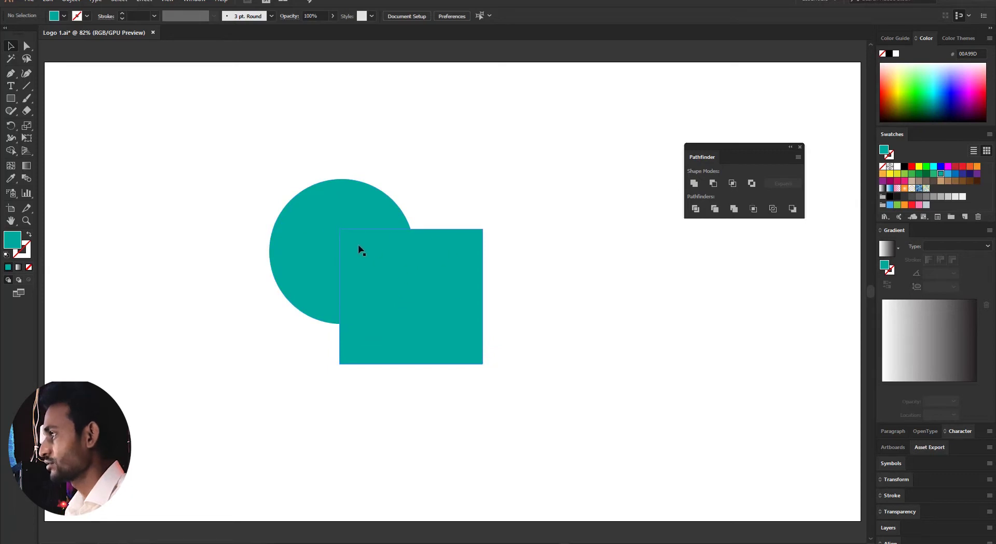
Try merging the circle and rectangle into one shape with the Shape Builder tool, and undo the merge.
{"action": "left_click_drag", "start_coordinate": [220, 179], "coordinate": [490, 369]}
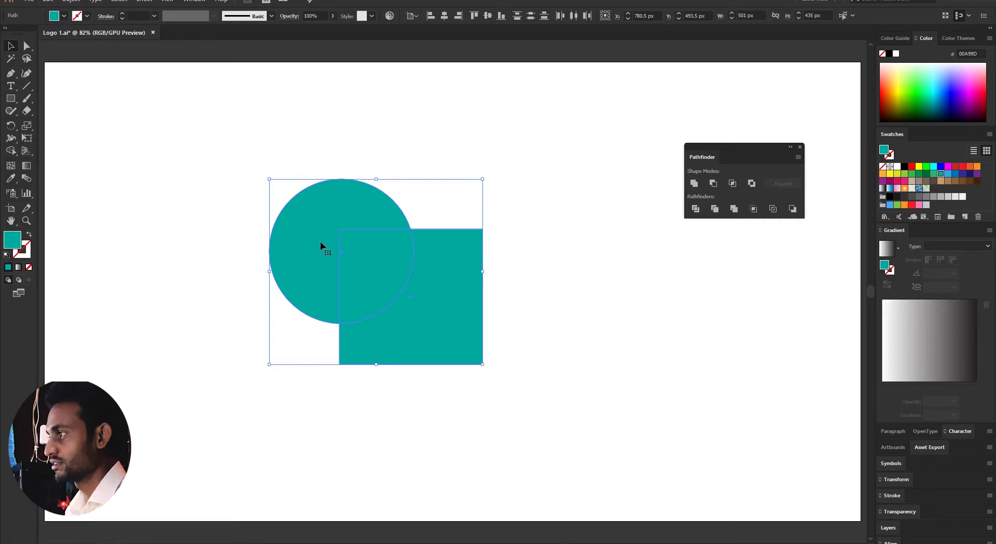
{"action": "left_click", "coordinate": [13, 153]}
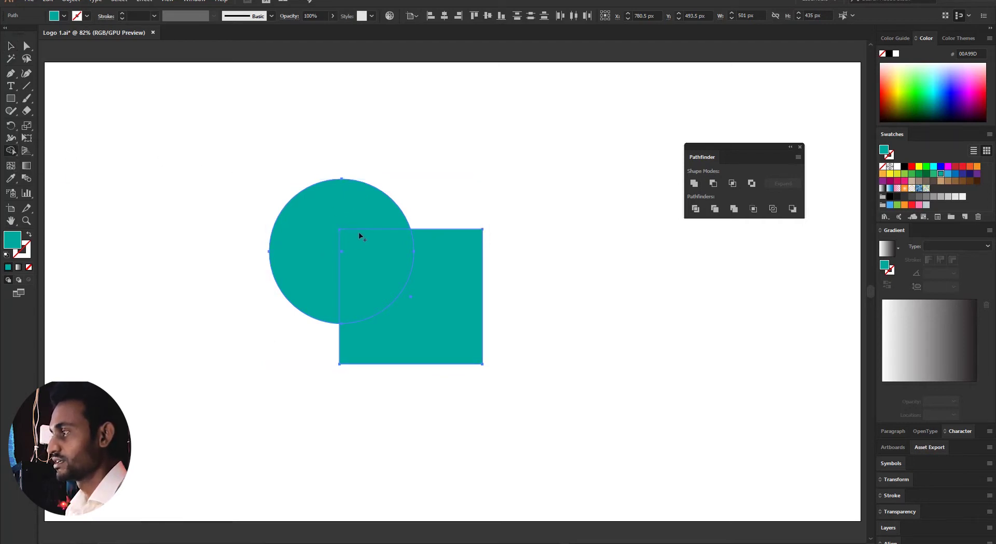
{"action": "left_click_drag", "start_coordinate": [329, 213], "coordinate": [349, 241]}
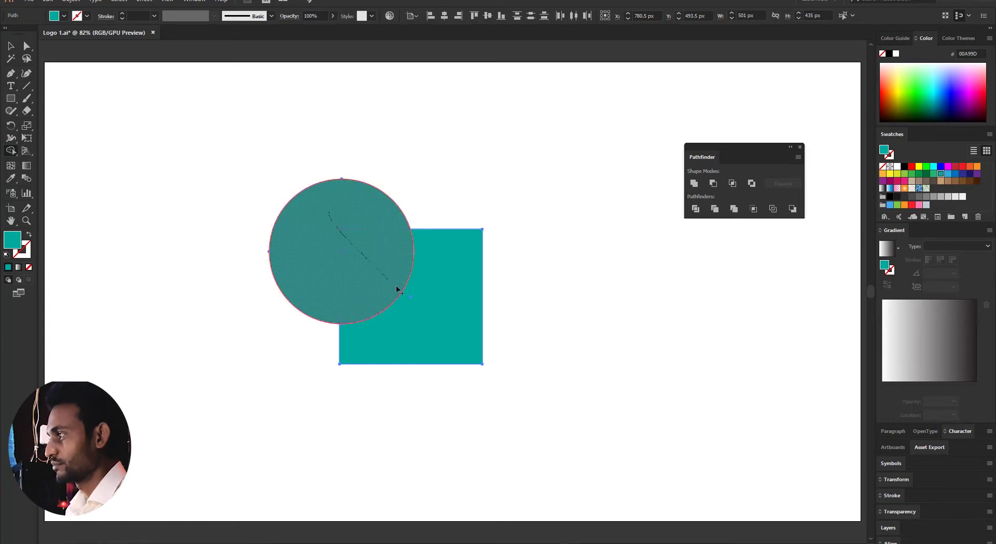
{"action": "left_click_drag", "start_coordinate": [398, 289], "coordinate": [422, 325]}
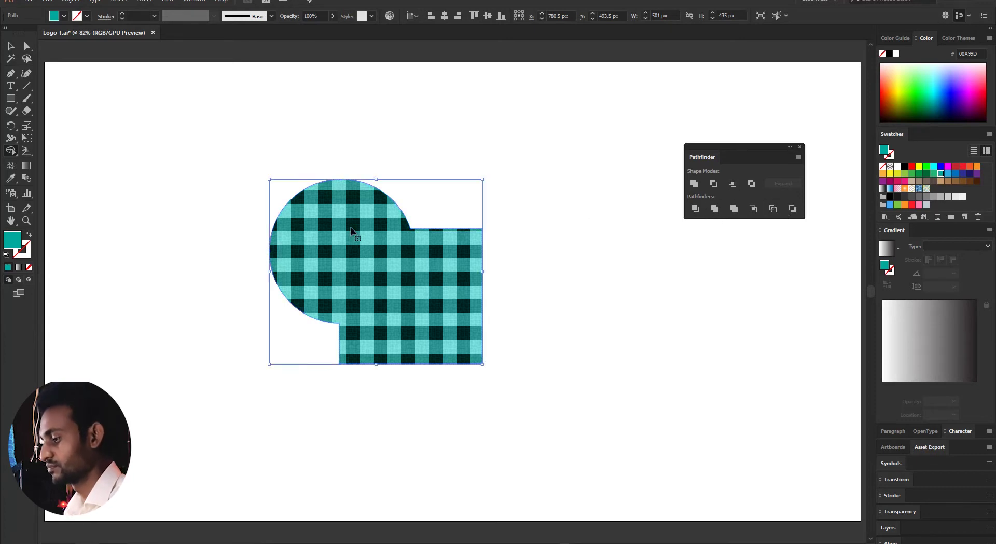
{"action": "key", "text": "ctrl+z"}
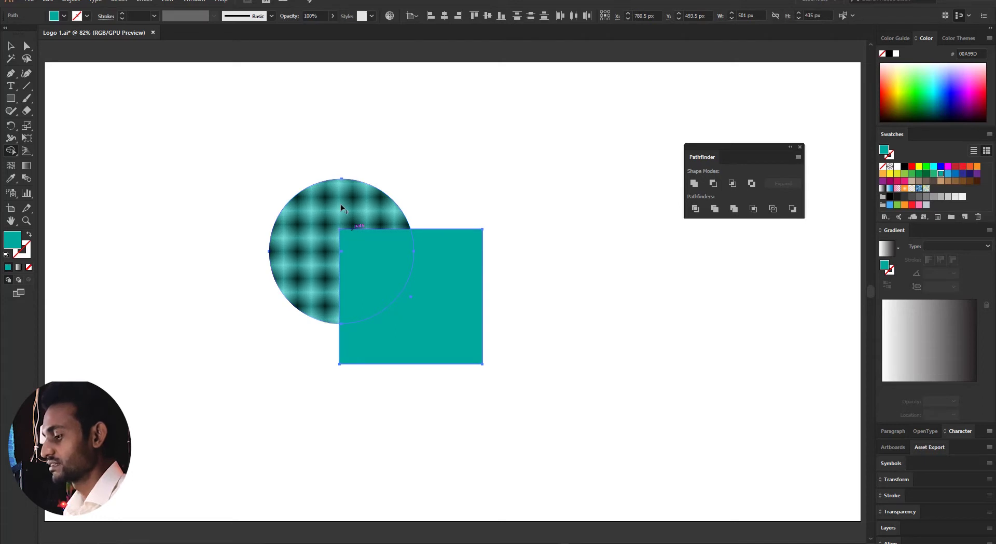
Try removing the part of the circle outside the rectangle with the Shape Builder tool, and undo the removal.
{"action": "left_click", "coordinate": [341, 209], "text": "alt"}
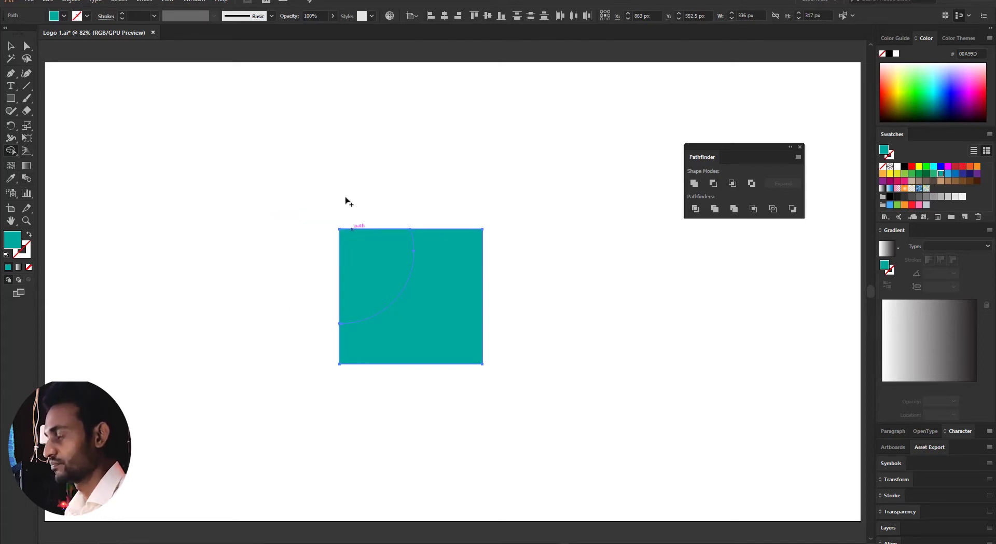
{"action": "key", "text": "ctrl+z"}
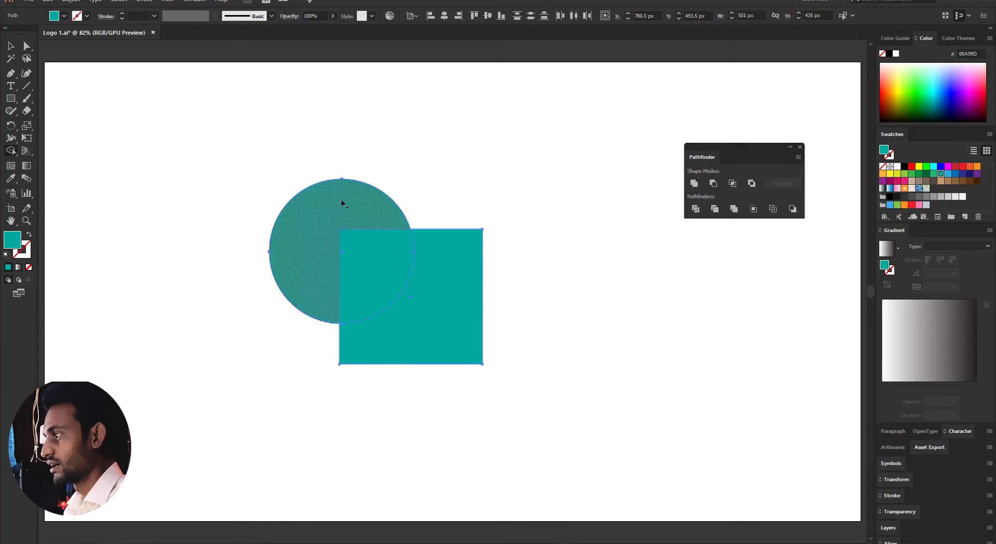
Try separating the overlap area with the Shape Builder and moving it away from the shapes, and undo these changes.
{"action": "left_click", "coordinate": [373, 263]}
{"action": "left_click", "coordinate": [28, 47]}
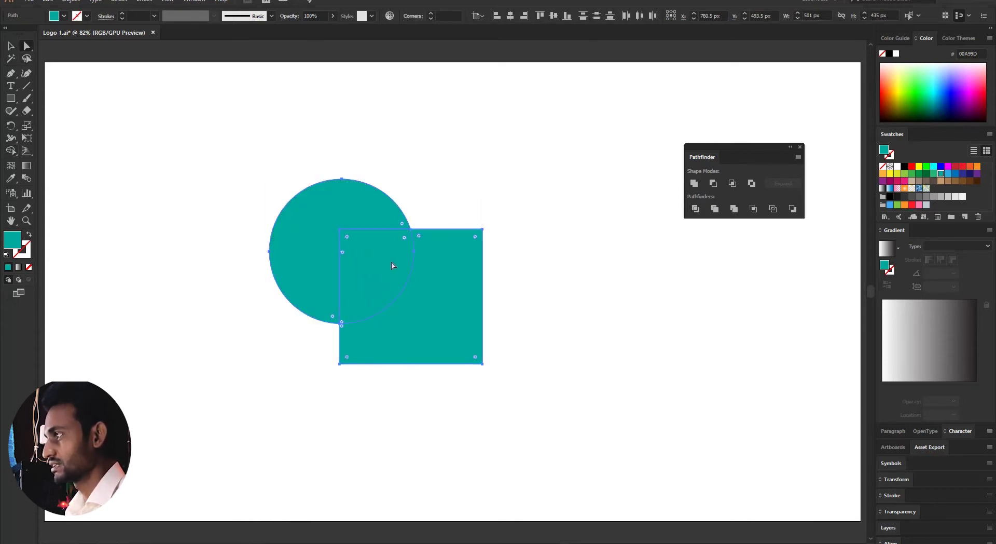
{"action": "left_click_drag", "start_coordinate": [391, 261], "coordinate": [233, 329]}
{"action": "left_click", "coordinate": [282, 314]}
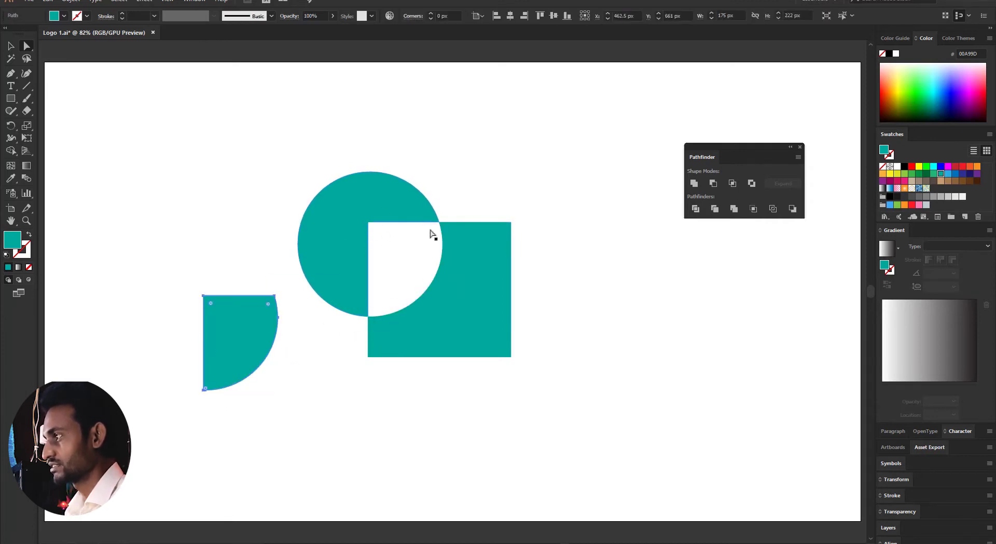
{"action": "key", "text": "ctrl+z"}
{"action": "key", "text": "ctrl+z"}
{"action": "key", "text": "ctrl+z"}
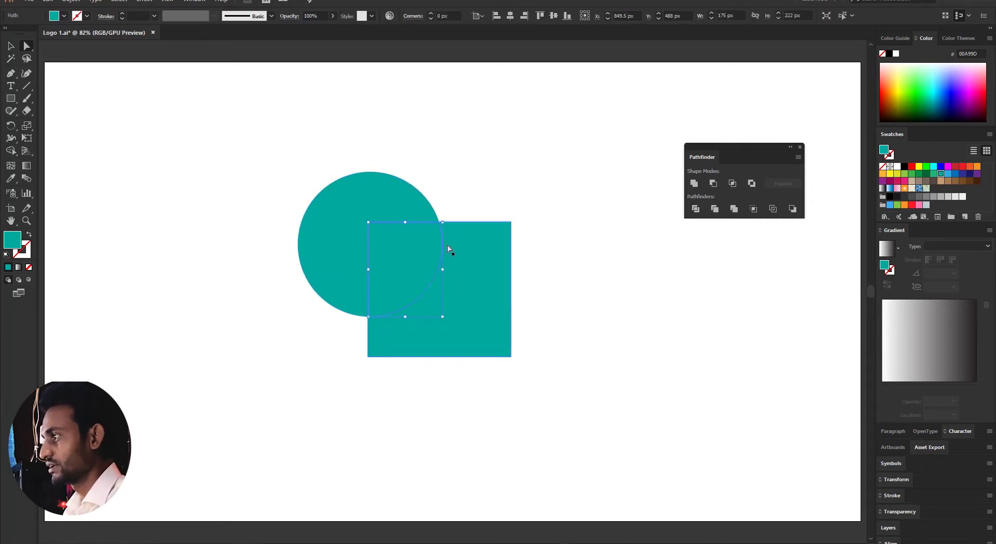
{"action": "key", "text": "ctrl+z"}
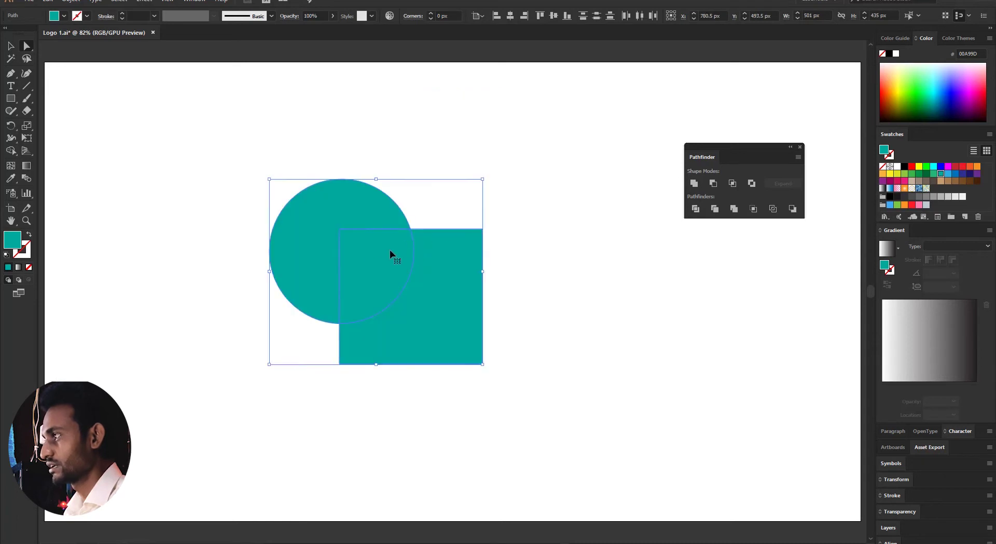
{"action": "left_click", "coordinate": [379, 259]}
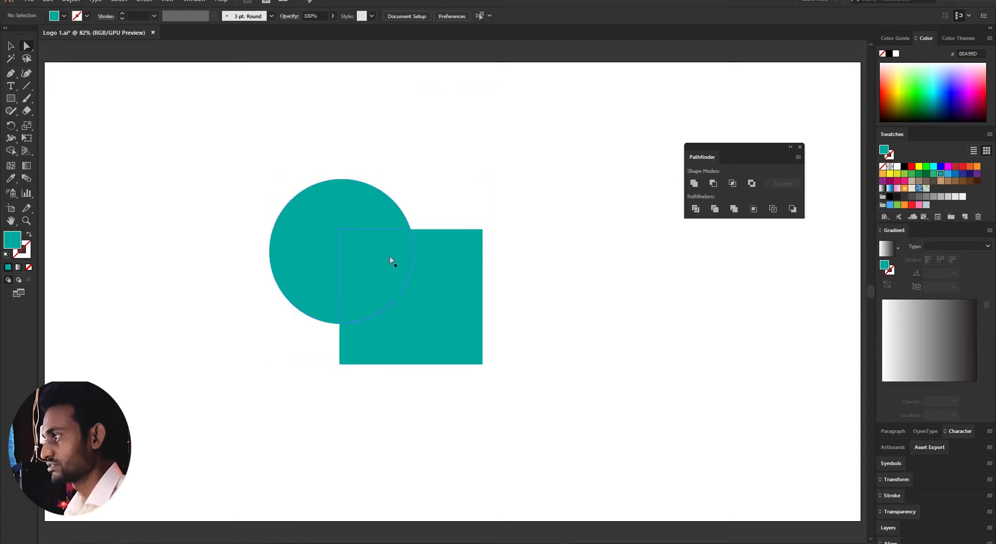
{"action": "key", "text": "ctrl+z"}
{"action": "left_click", "coordinate": [433, 231]}
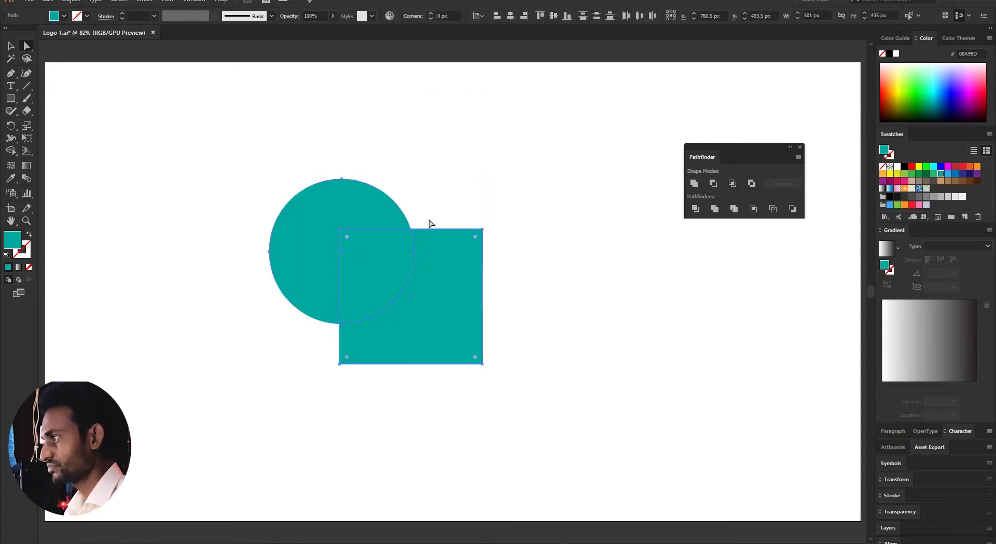
{"action": "left_click", "coordinate": [425, 219]}
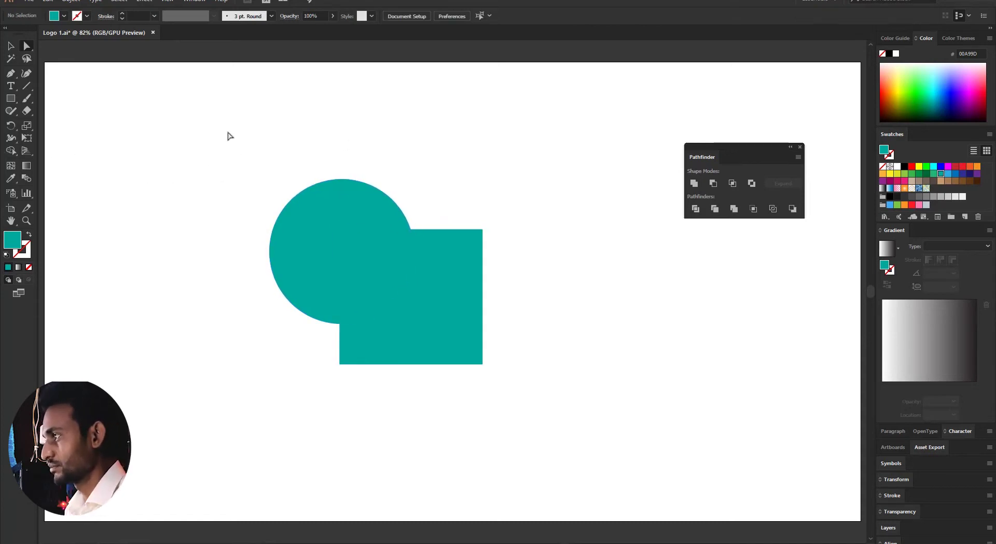
Try combining the circle and rectangle with Pathfinder Unite, and undo the union.
{"action": "left_click_drag", "start_coordinate": [228, 134], "coordinate": [568, 427]}
{"action": "left_click", "coordinate": [235, 151]}
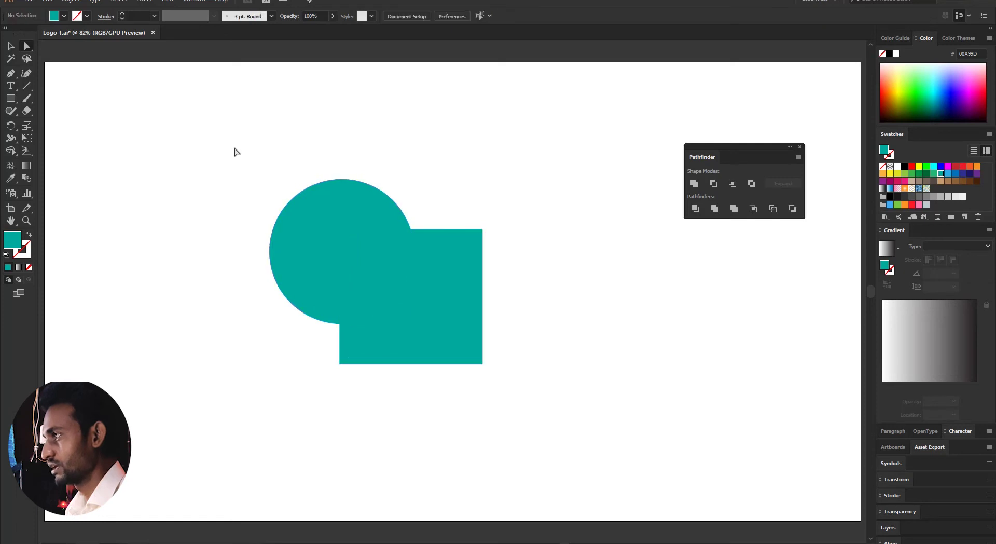
{"action": "left_click_drag", "start_coordinate": [234, 151], "coordinate": [527, 430]}
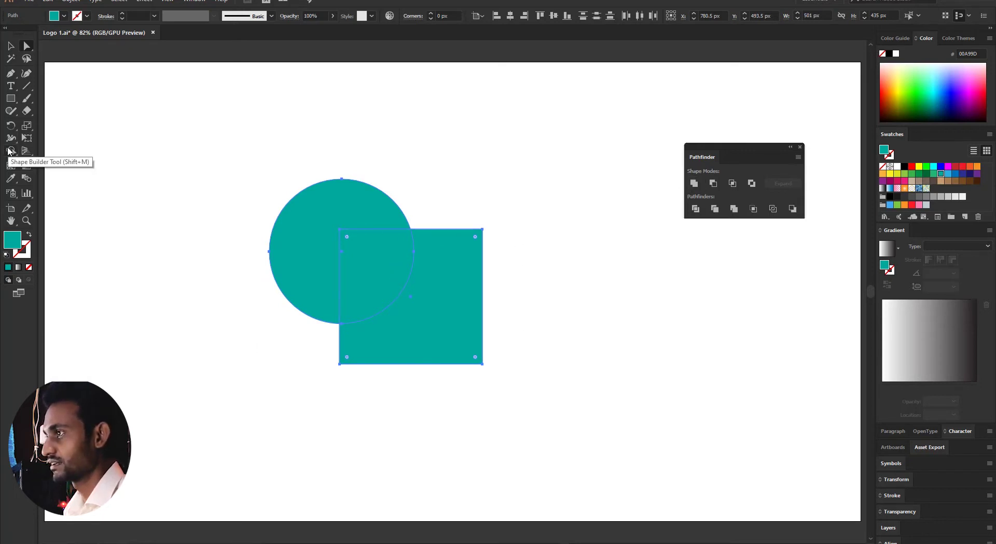
{"action": "left_click", "coordinate": [698, 183]}
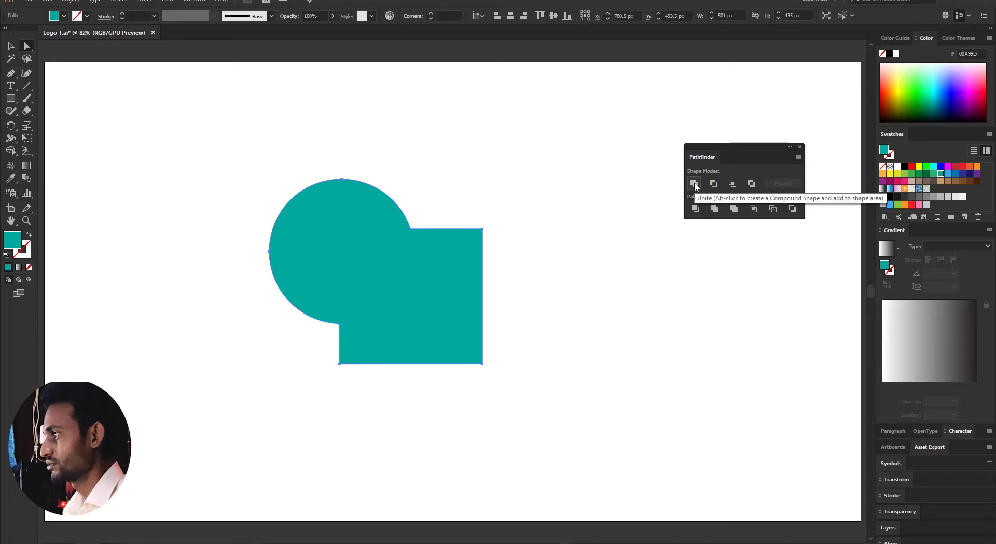
{"action": "left_click", "coordinate": [287, 404]}
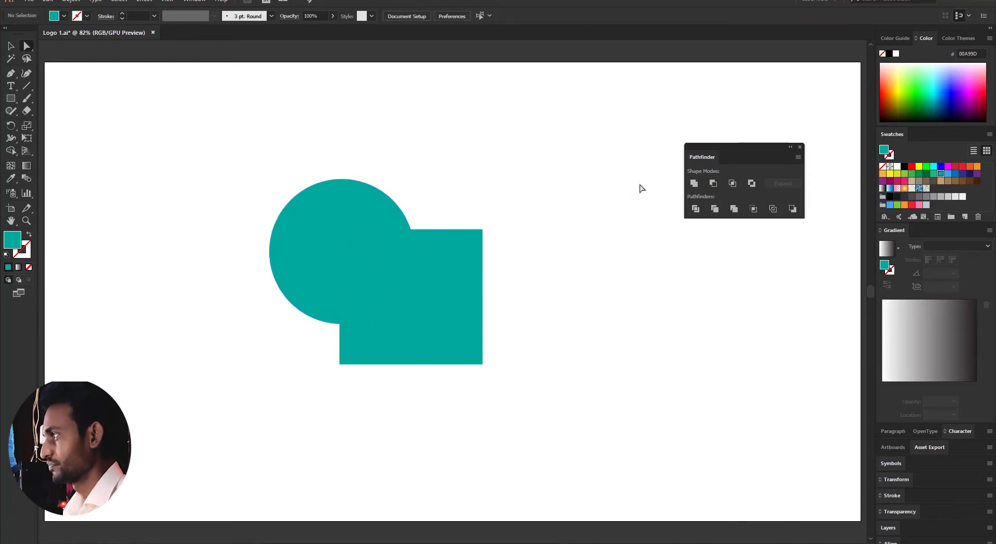
{"action": "key", "text": "ctrl+z"}
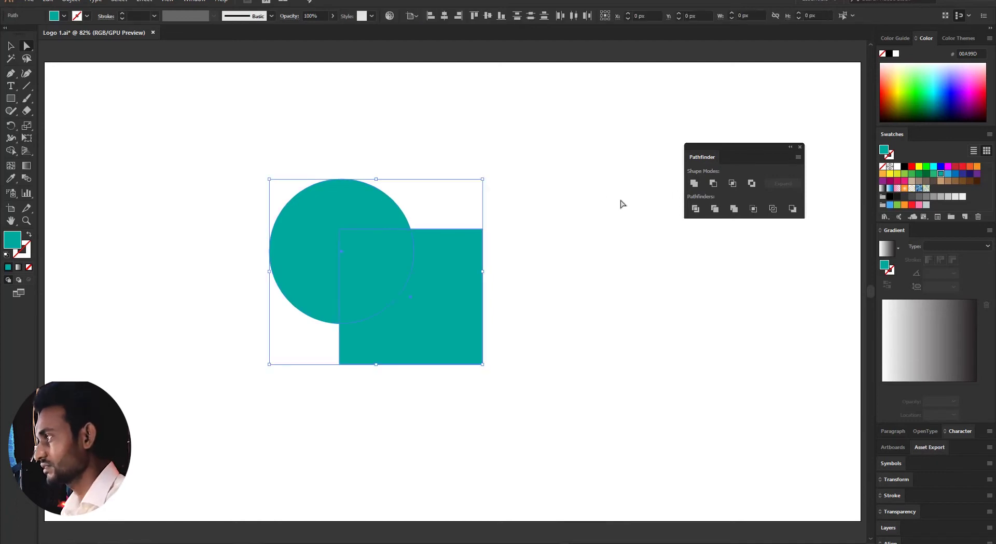
Give the circle and rectangle a red 4 pt stroke.
{"action": "left_click_drag", "start_coordinate": [229, 154], "coordinate": [568, 437]}
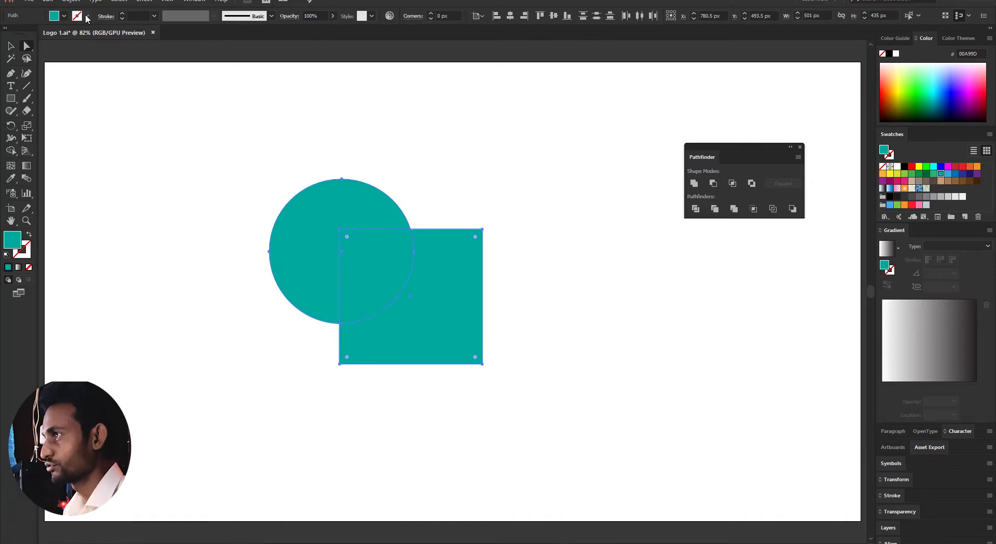
{"action": "left_click", "coordinate": [65, 16]}
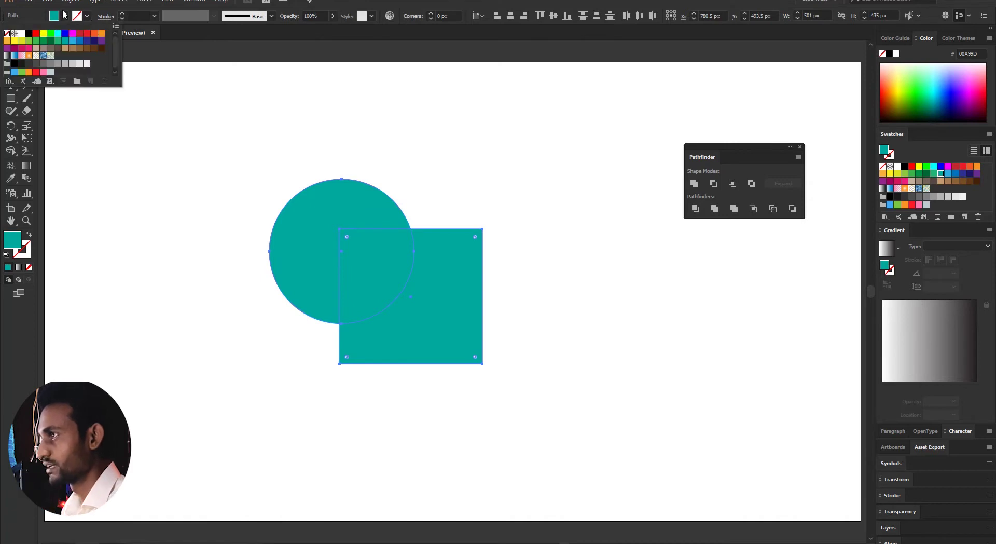
{"action": "left_click", "coordinate": [35, 34]}
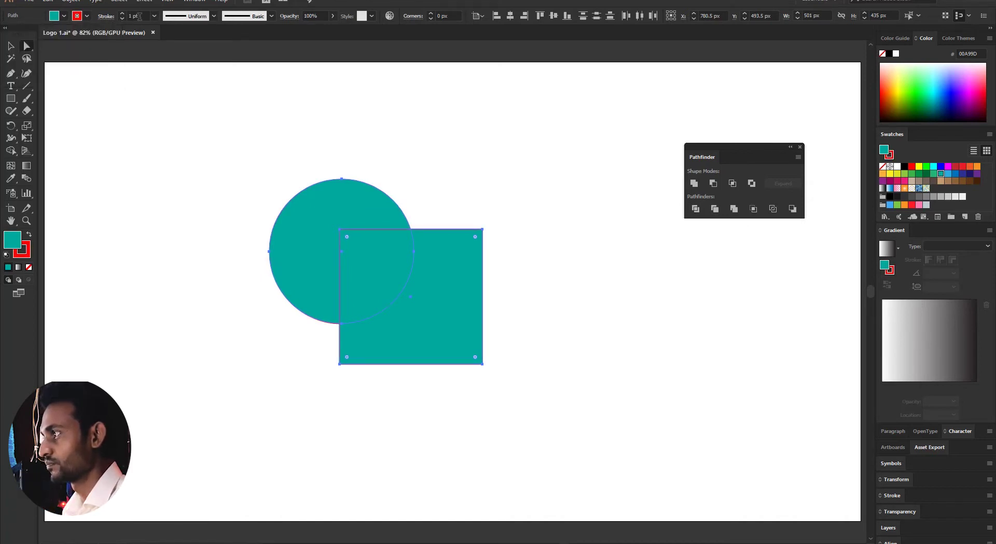
{"action": "scroll", "coordinate": [140, 16], "scroll_direction": "up", "scroll_amount": 1}
{"action": "left_click", "coordinate": [82, 145]}
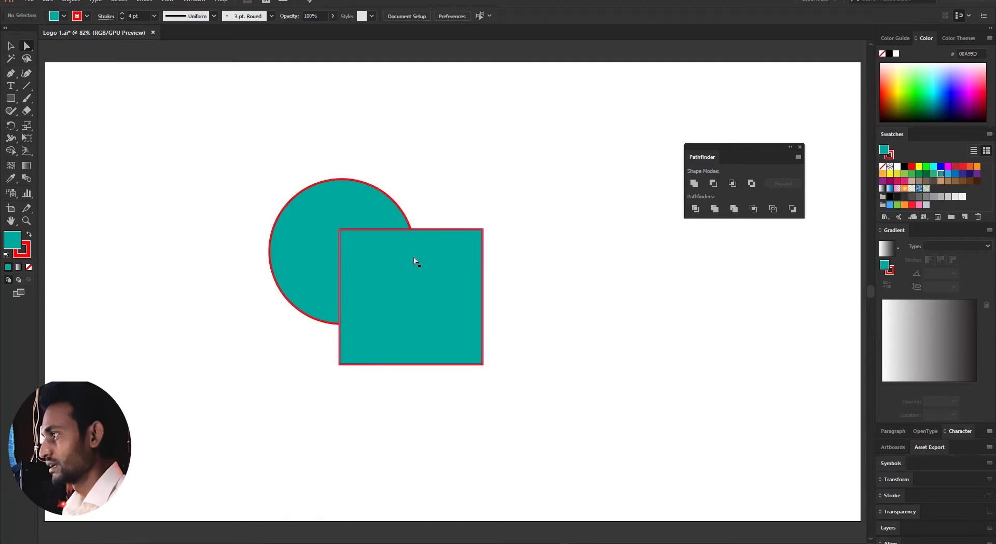
Unite the stroked circle and rectangle into a compound shape with Pathfinder and deselect it.
{"action": "left_click", "coordinate": [316, 225]}
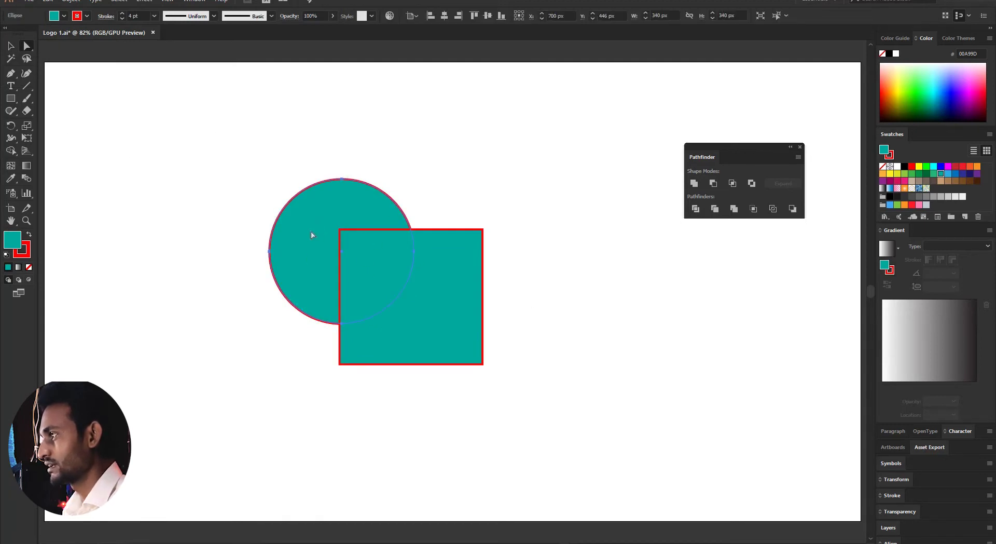
{"action": "left_click_drag", "start_coordinate": [244, 140], "coordinate": [549, 437]}
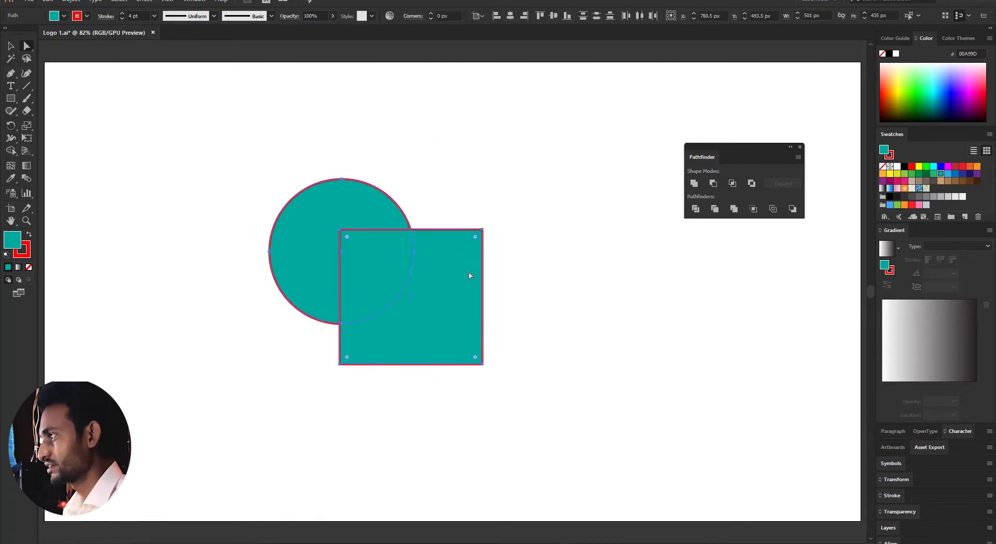
{"action": "left_click", "coordinate": [694, 183]}
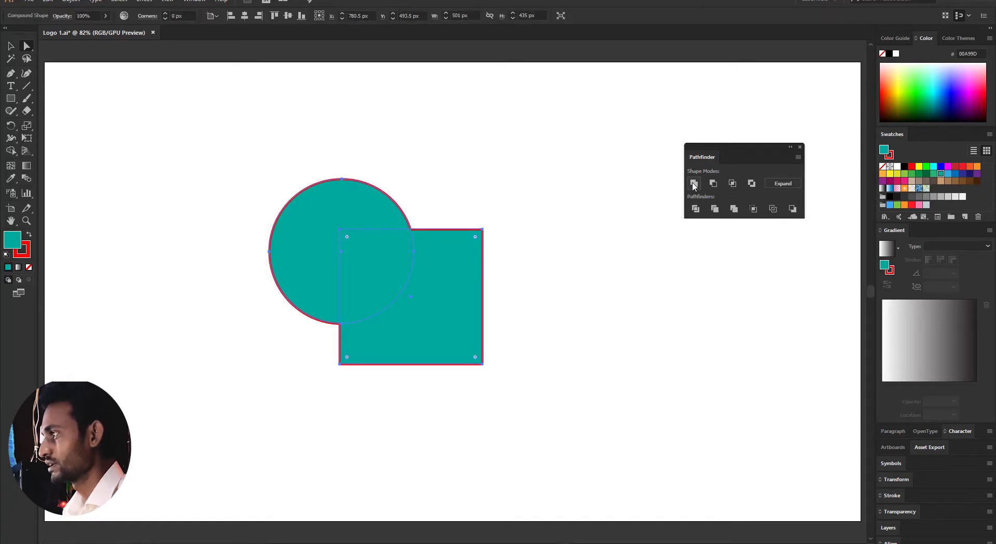
{"action": "left_click", "coordinate": [474, 203]}
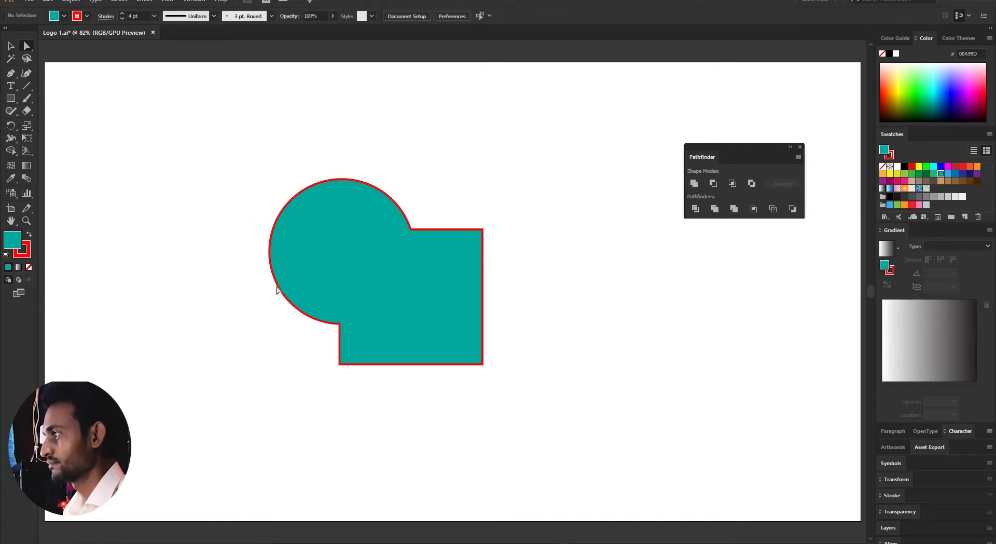
Select the rectangle inside the compound shape and move it up and left, further over the circle.
{"action": "left_click", "coordinate": [442, 314]}
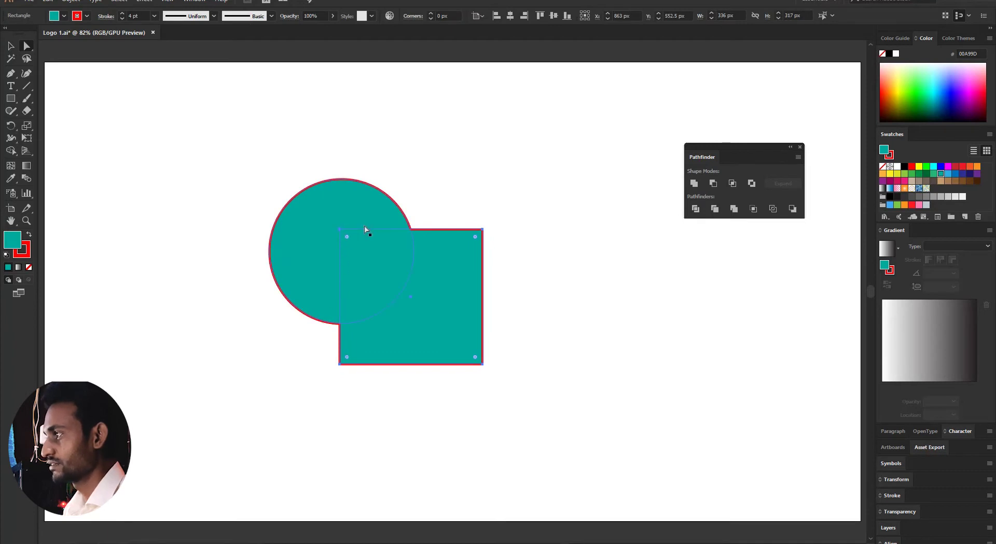
{"action": "left_click", "coordinate": [414, 208]}
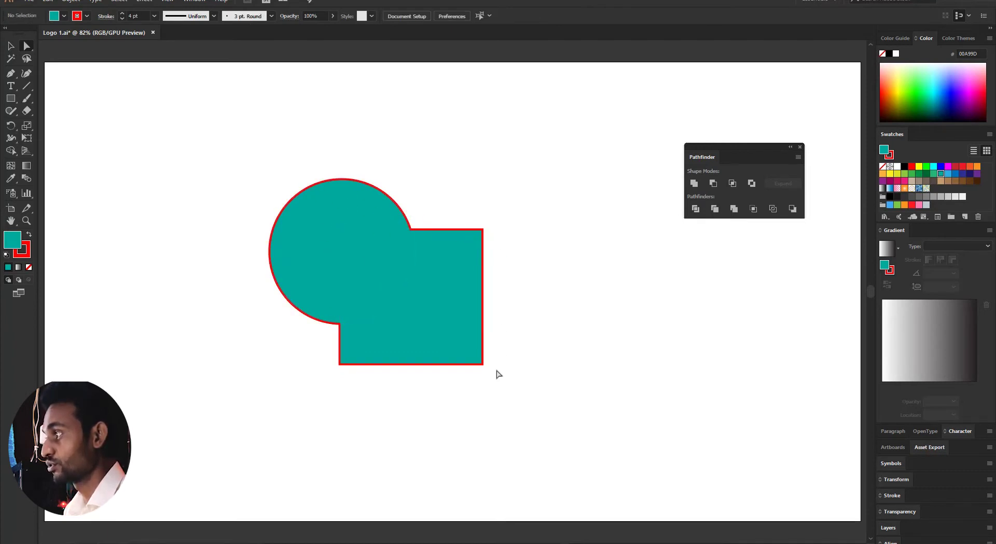
{"action": "left_click_drag", "start_coordinate": [239, 143], "coordinate": [616, 481]}
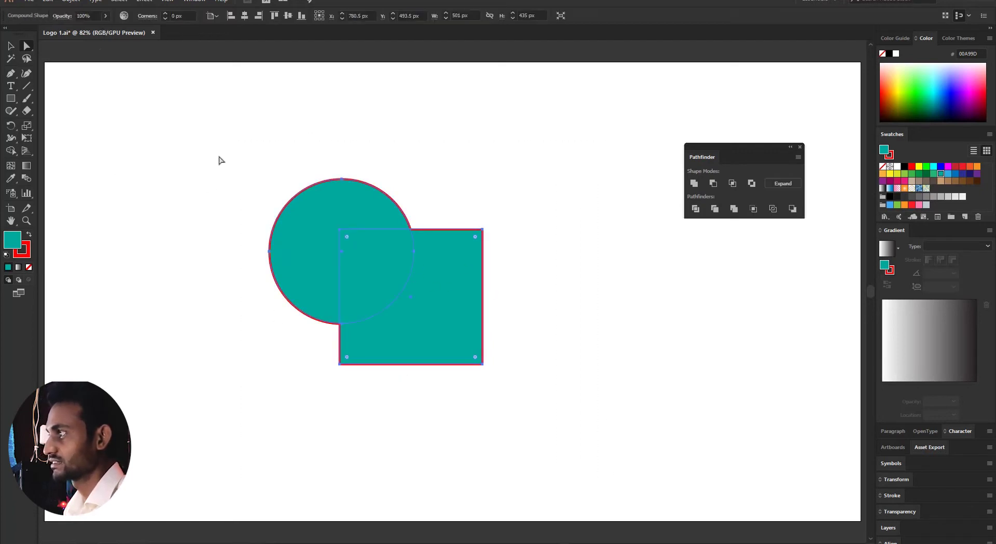
{"action": "left_click", "coordinate": [555, 323]}
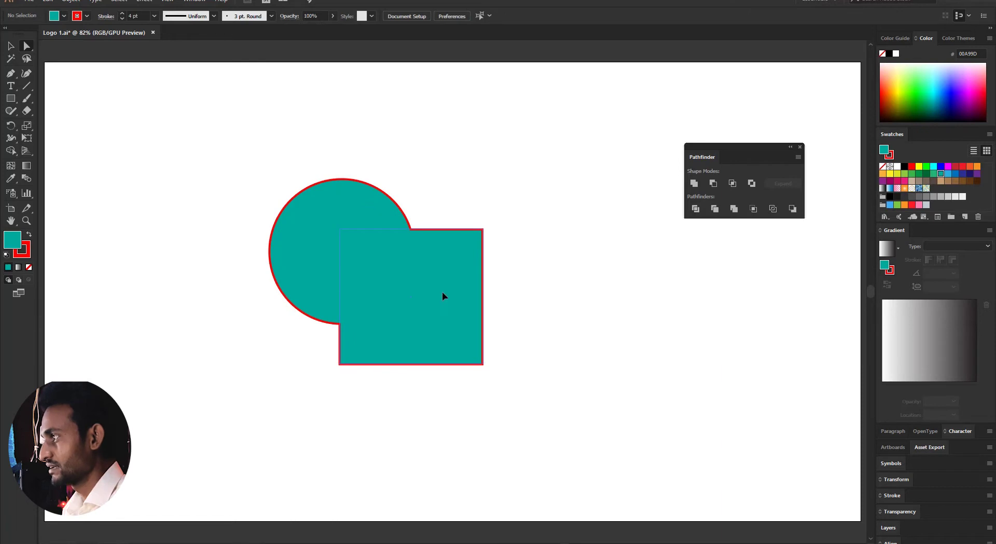
{"action": "left_click_drag", "start_coordinate": [442, 292], "coordinate": [407, 263]}
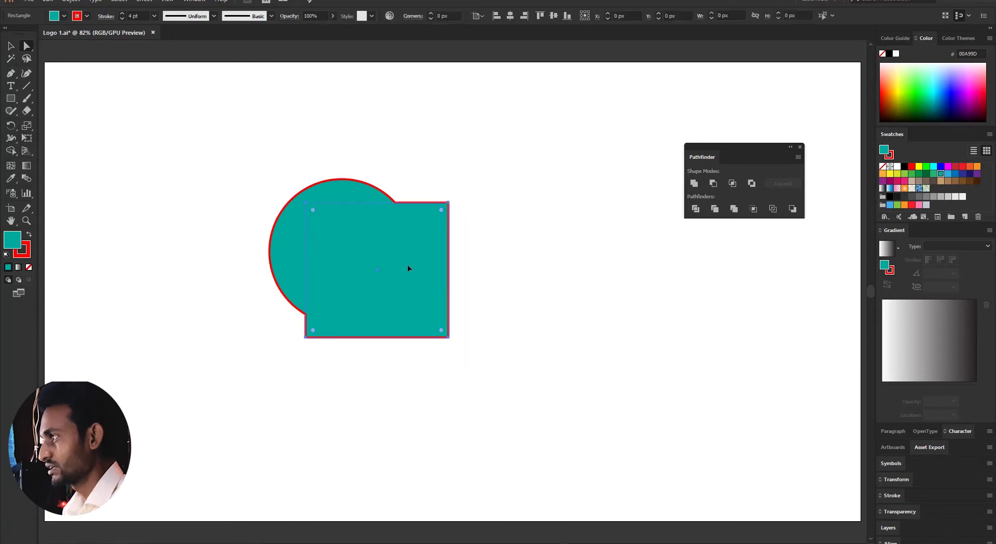
{"action": "left_click", "coordinate": [496, 269]}
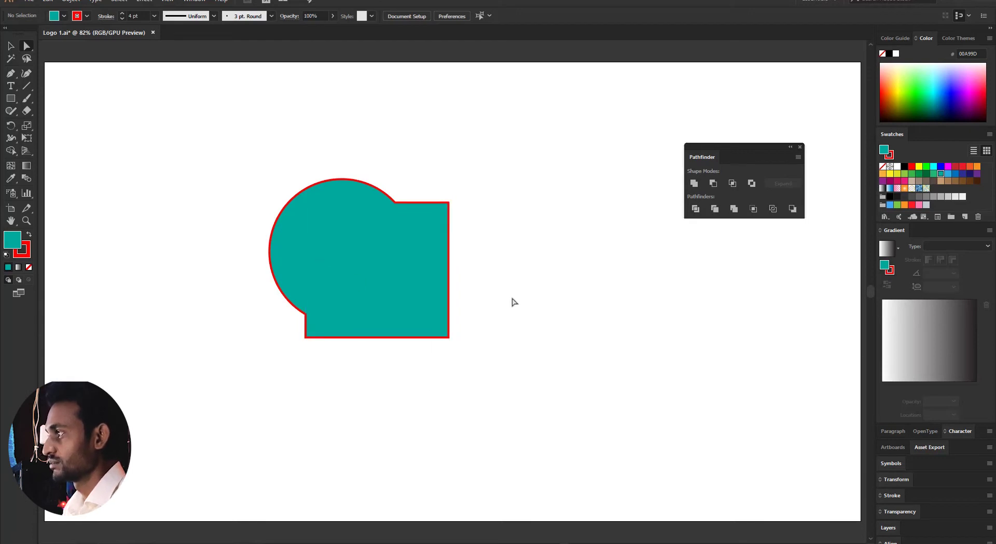
Rearrange the compound shape's parts with the rectangle above the circle, and move the whole shape to the artboard's left side.
{"action": "left_click_drag", "start_coordinate": [339, 239], "coordinate": [400, 306]}
{"action": "left_click_drag", "start_coordinate": [454, 338], "coordinate": [231, 283]}
{"action": "left_click_drag", "start_coordinate": [369, 256], "coordinate": [251, 379]}
{"action": "left_click", "coordinate": [388, 291]}
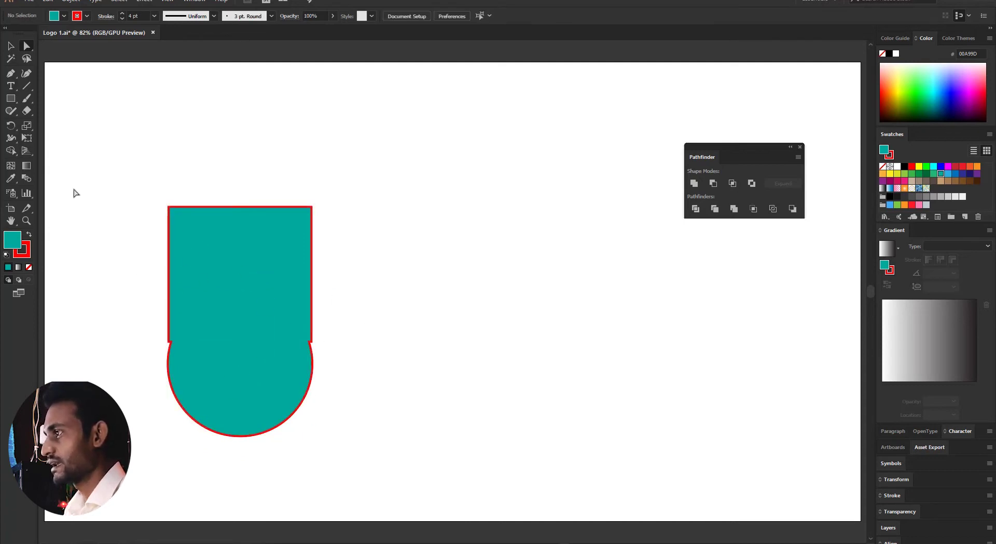
{"action": "left_click_drag", "start_coordinate": [85, 179], "coordinate": [406, 444]}
{"action": "left_click_drag", "start_coordinate": [276, 280], "coordinate": [212, 277]}
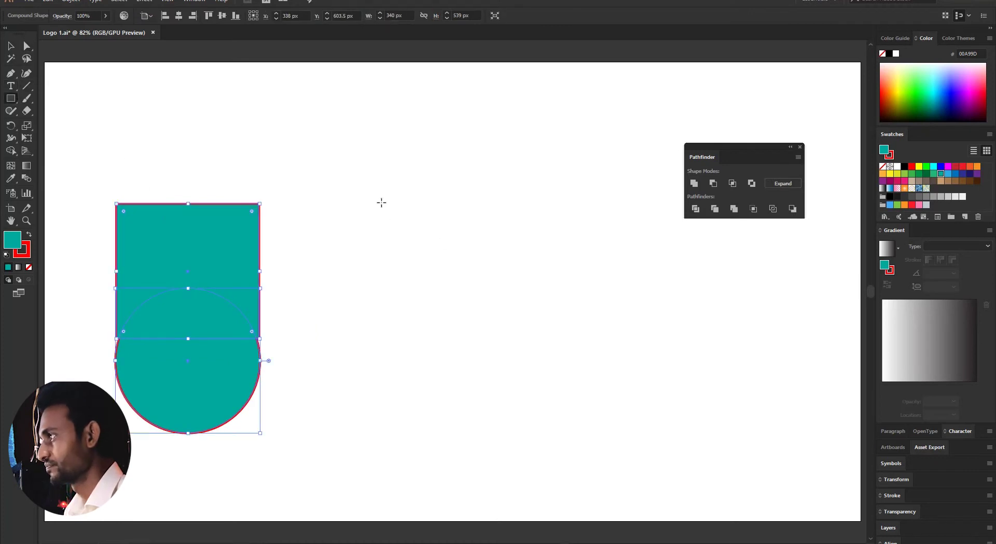
Draw a square about 256 px wide and a circle about 280 px across, and place the circle over the square's right side.
{"action": "left_click_drag", "start_coordinate": [355, 184], "coordinate": [465, 294]}
{"action": "left_click_drag", "start_coordinate": [15, 102], "coordinate": [57, 124]}
{"action": "left_click_drag", "start_coordinate": [373, 251], "coordinate": [493, 369]}
{"action": "key", "text": "v"}
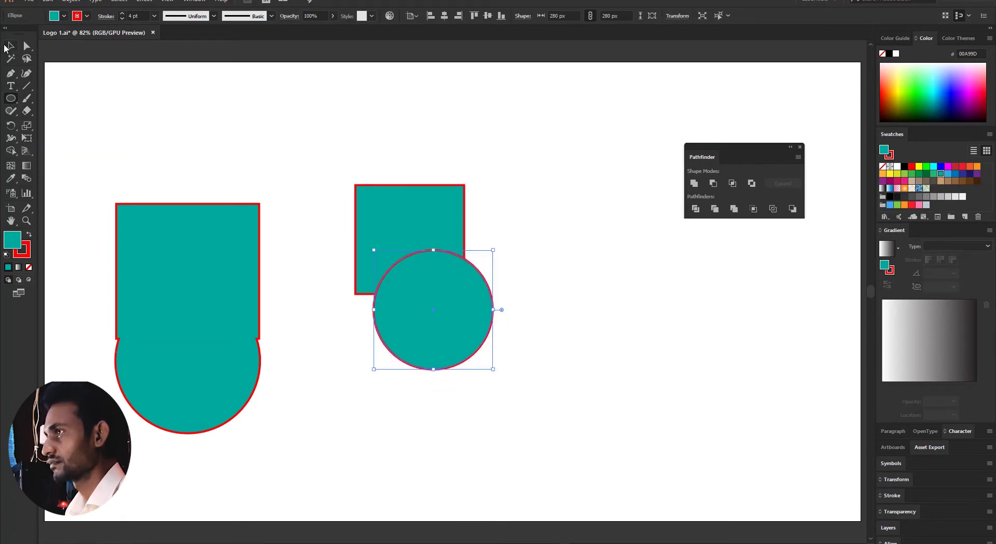
{"action": "left_click_drag", "start_coordinate": [466, 325], "coordinate": [502, 274]}
Remove the stroke from the new square and circle, and deselect them.
{"action": "left_click_drag", "start_coordinate": [541, 127], "coordinate": [457, 194]}
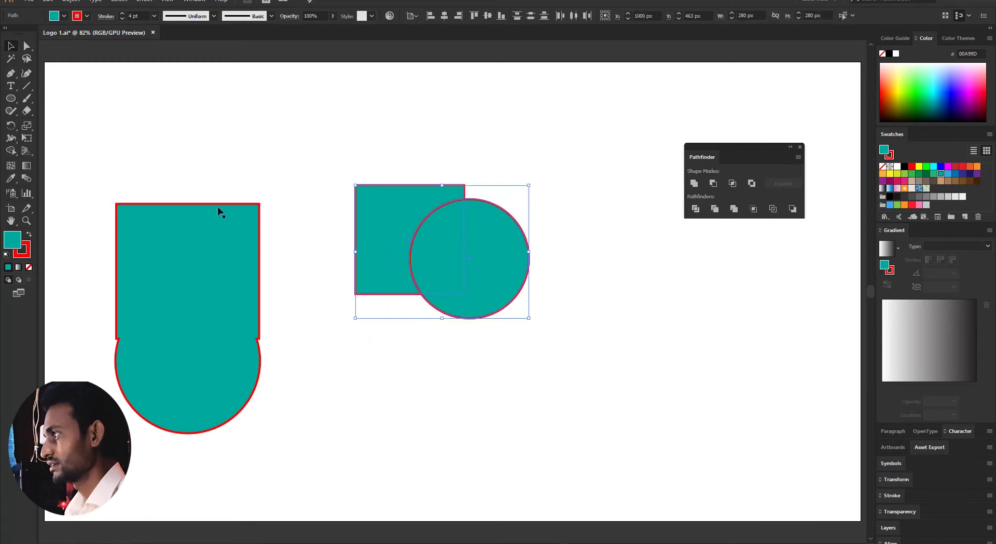
{"action": "left_click", "coordinate": [64, 16]}
{"action": "left_click", "coordinate": [87, 17]}
{"action": "left_click", "coordinate": [87, 16]}
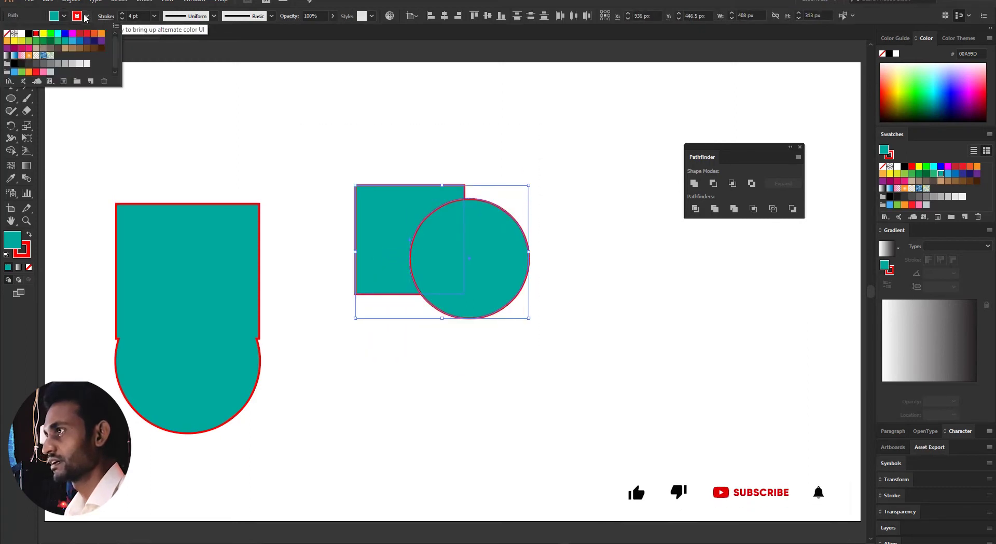
{"action": "left_click", "coordinate": [7, 34]}
{"action": "left_click", "coordinate": [7, 34]}
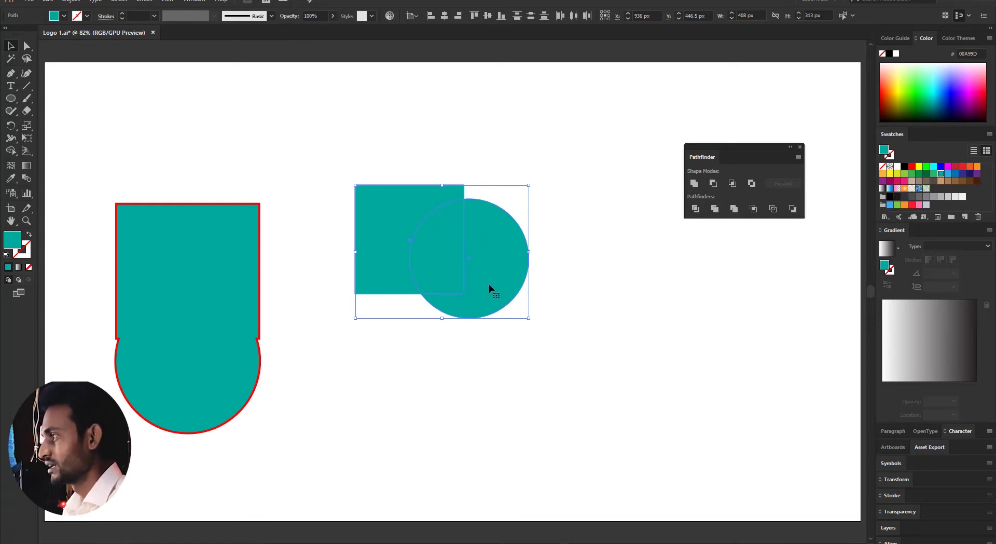
{"action": "left_click", "coordinate": [583, 289]}
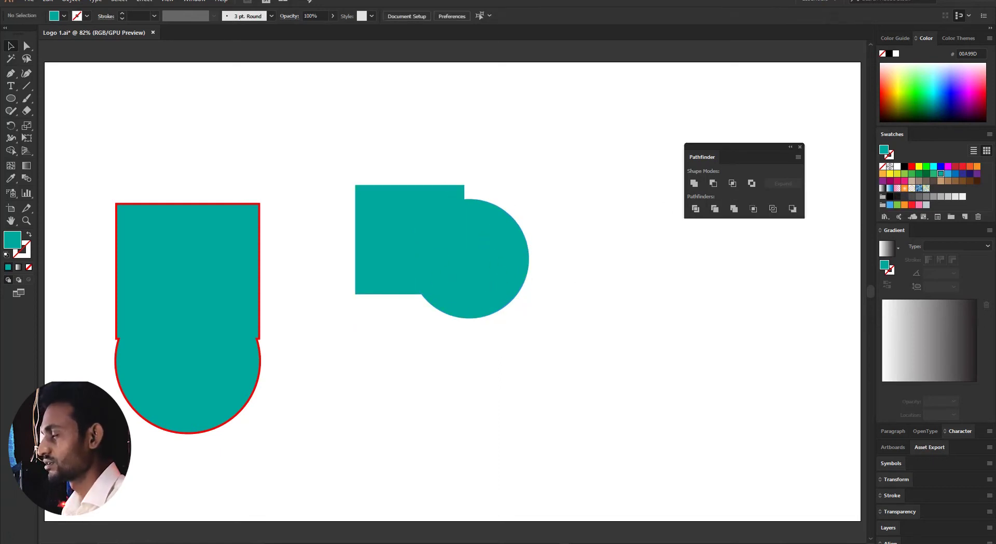
{"action": "left_click", "coordinate": [53, 3]}
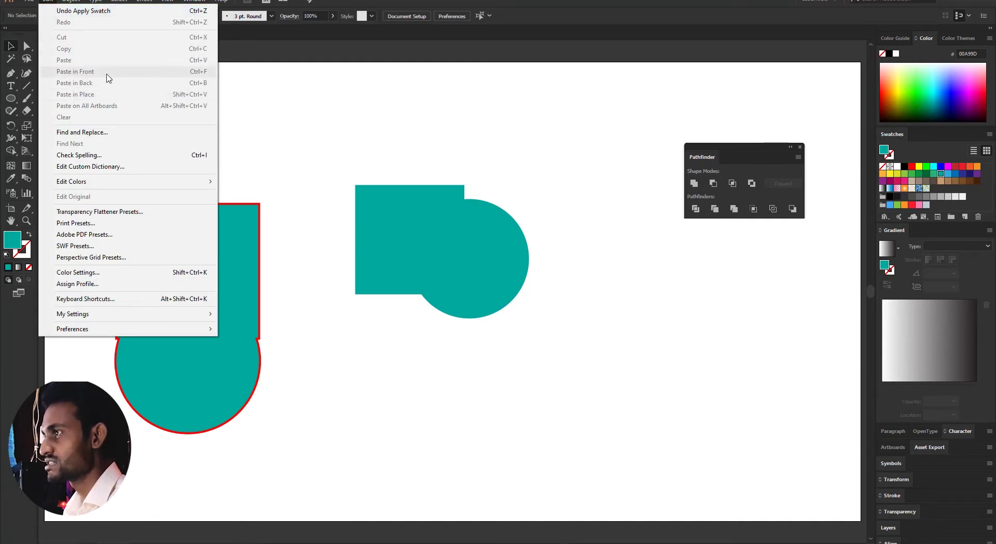
{"action": "left_click", "coordinate": [315, 162]}
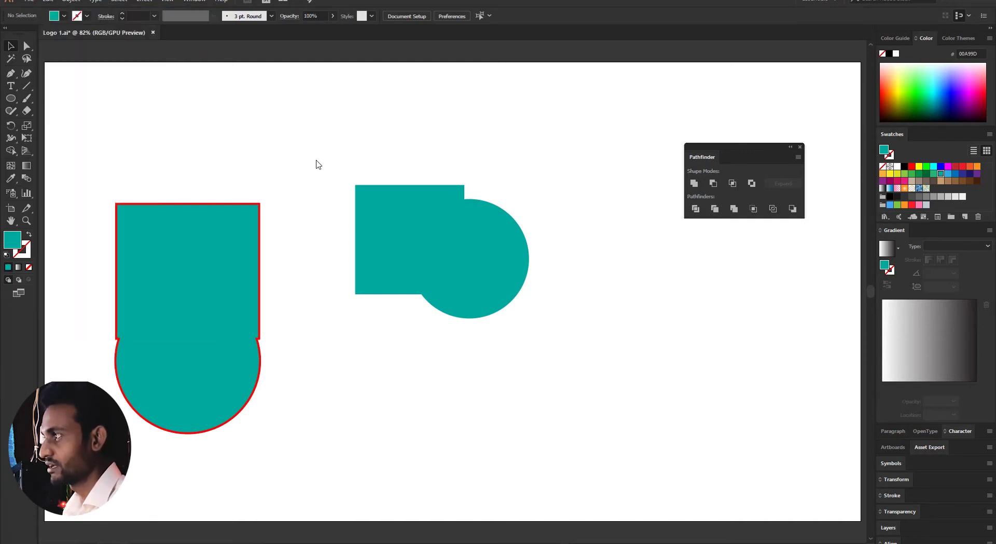
Try moving the circle down and subtracting it from the square with Pathfinder Minus Front, and undo both changes.
{"action": "left_click", "coordinate": [478, 255]}
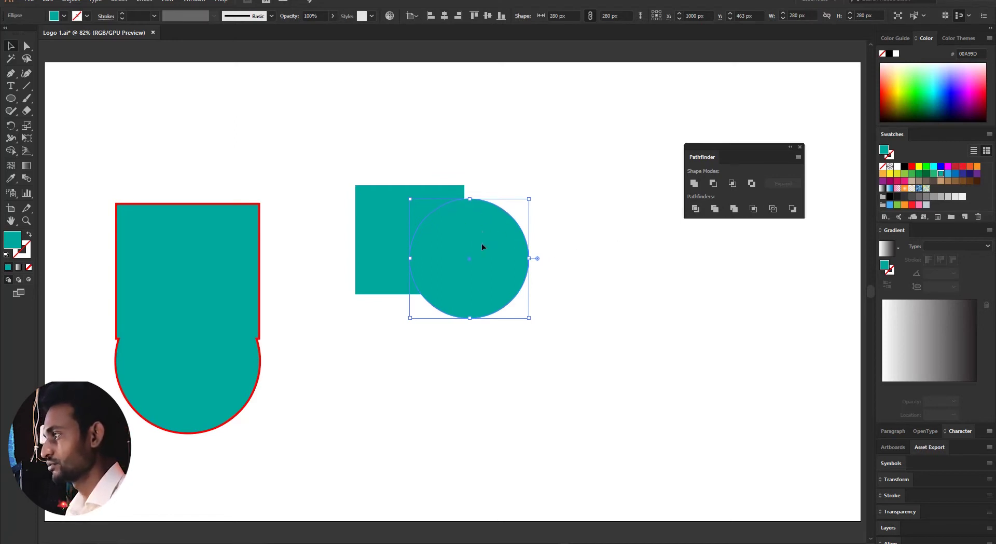
{"action": "left_click_drag", "start_coordinate": [482, 247], "coordinate": [469, 274]}
{"action": "left_click_drag", "start_coordinate": [334, 178], "coordinate": [557, 372]}
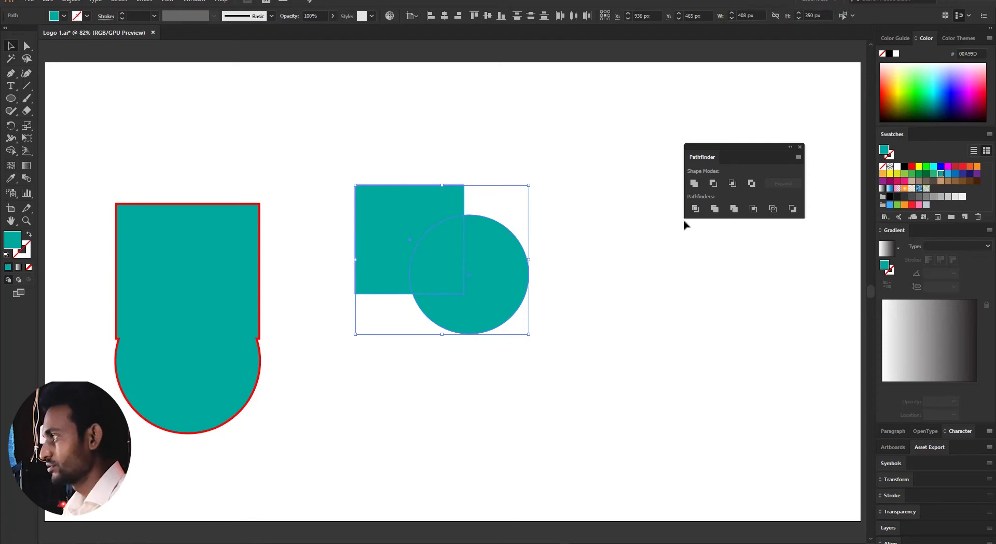
{"action": "left_click", "coordinate": [713, 183]}
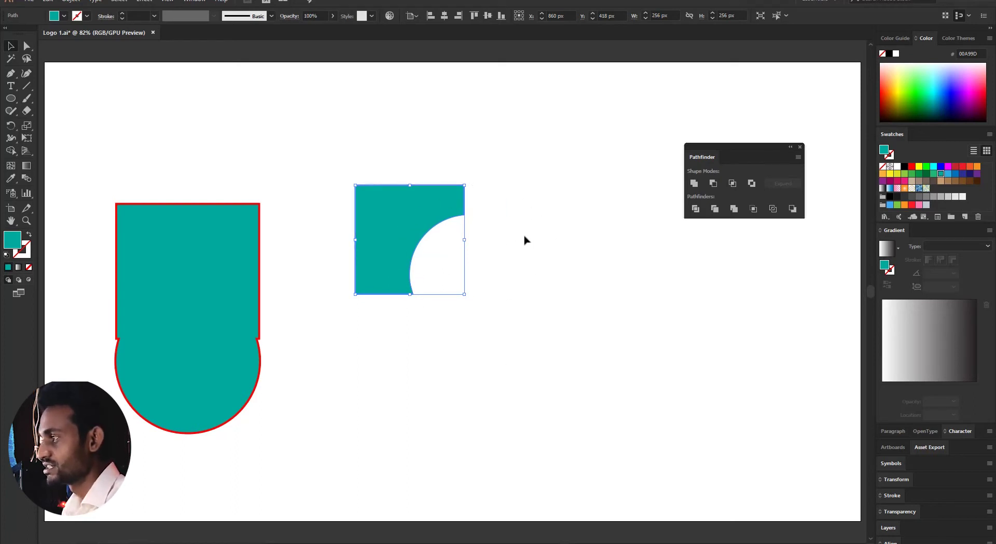
{"action": "left_click", "coordinate": [339, 170]}
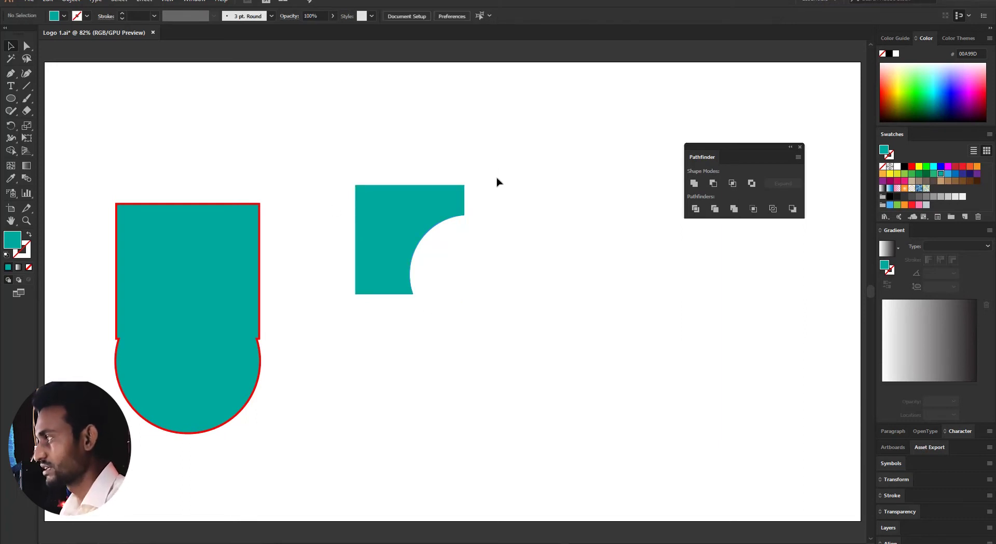
{"action": "key", "text": "ctrl+z"}
{"action": "key", "text": "ctrl+z"}
Move the circle down and left so it overlaps more of the square, and deselect it.
{"action": "left_click", "coordinate": [560, 242]}
{"action": "left_click_drag", "start_coordinate": [478, 244], "coordinate": [460, 254]}
{"action": "left_click", "coordinate": [651, 161]}
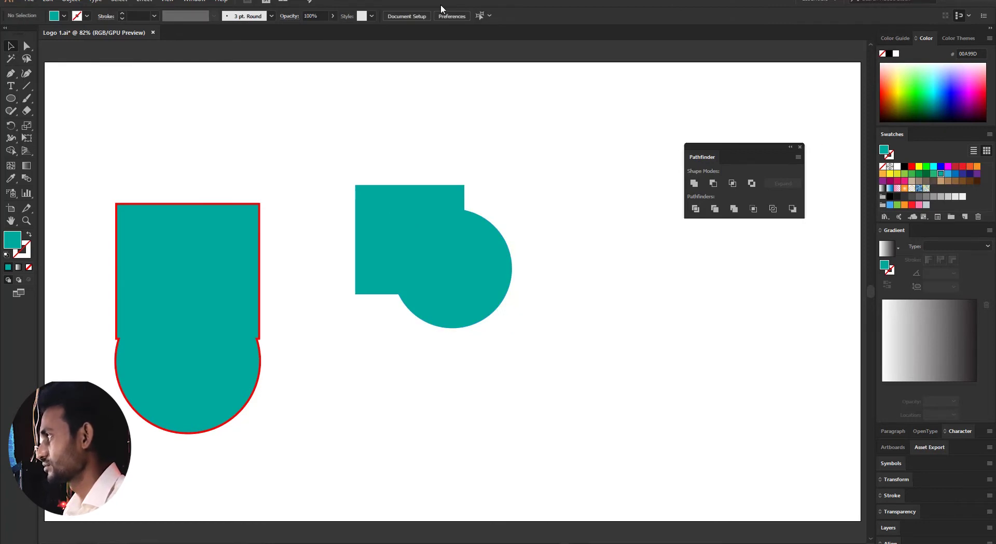
Show the Layers list as a floating window below Pathfinder and make it taller.
{"action": "left_click", "coordinate": [193, 3]}
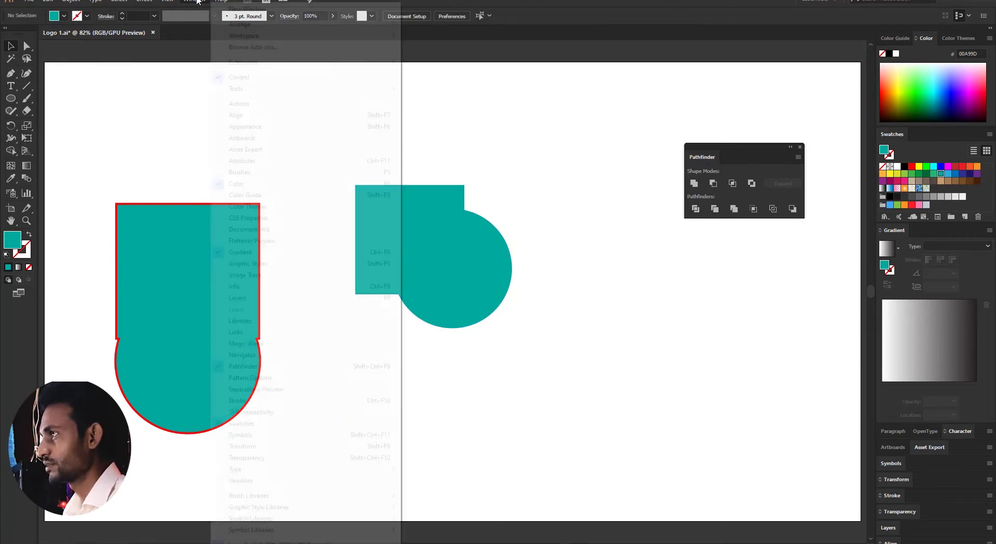
{"action": "left_click", "coordinate": [264, 299]}
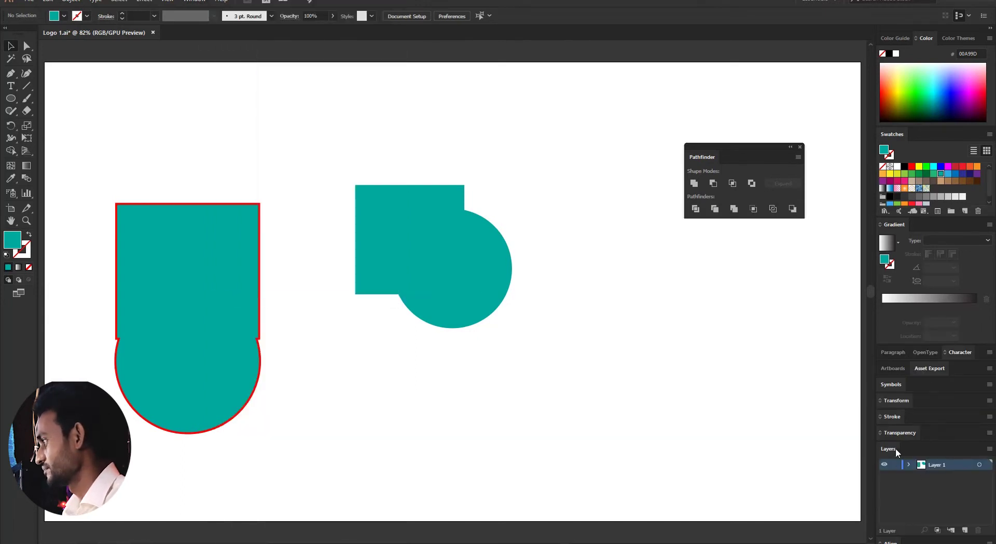
{"action": "left_click_drag", "start_coordinate": [896, 447], "coordinate": [722, 253]}
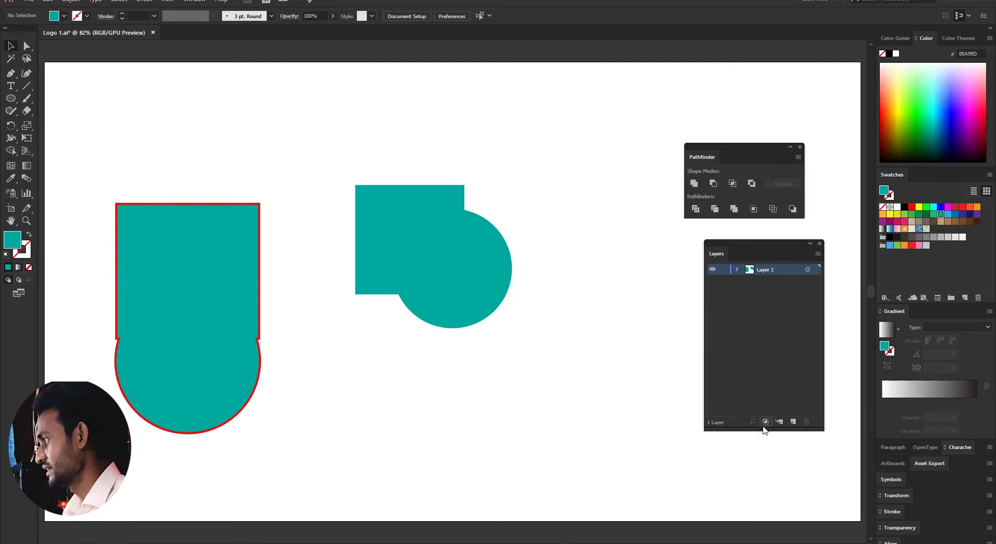
{"action": "left_click_drag", "start_coordinate": [767, 430], "coordinate": [766, 489]}
Delete the red-stroked compound shape and expand Layer 1 to list its remaining objects.
{"action": "left_click_drag", "start_coordinate": [70, 176], "coordinate": [311, 465]}
{"action": "key", "text": "Delete"}
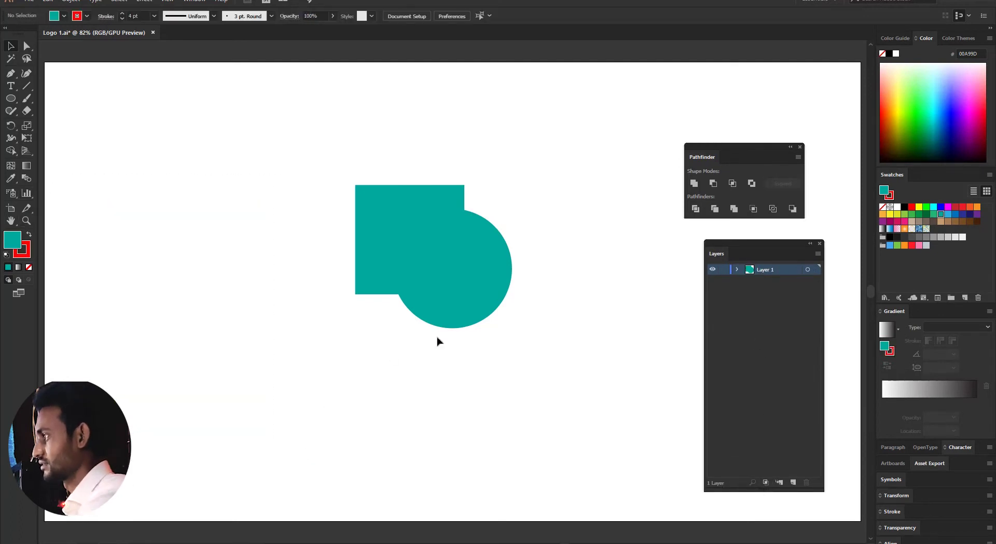
{"action": "left_click", "coordinate": [739, 270]}
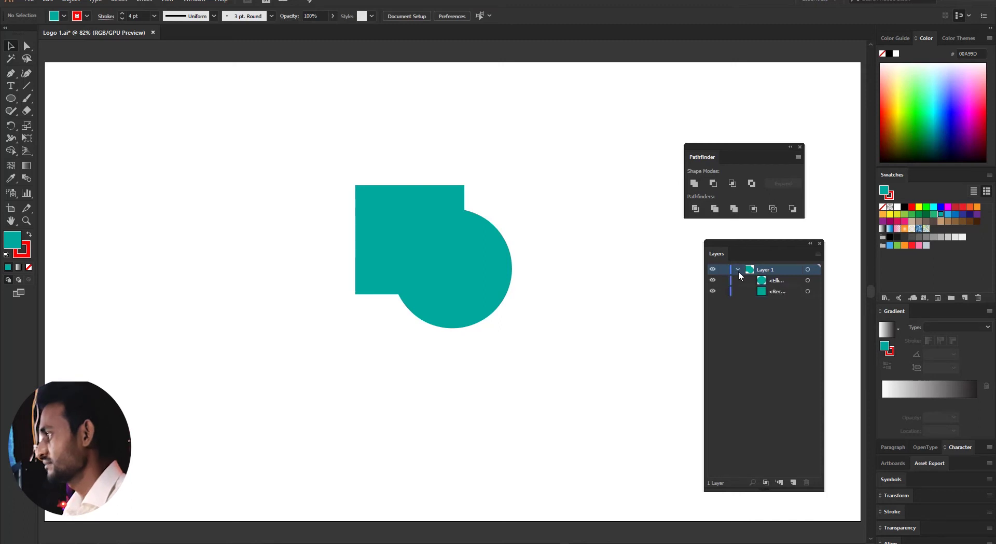
Widen the Layers list to show the full object names, and compare the stacking order of the Ellipse and Rectangle entries.
{"action": "left_click", "coordinate": [778, 282]}
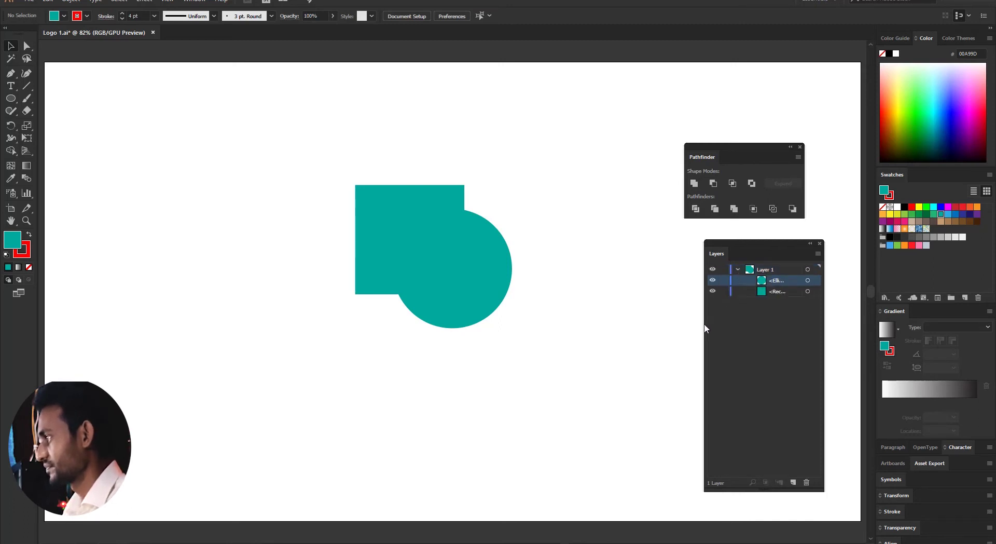
{"action": "left_click_drag", "start_coordinate": [705, 328], "coordinate": [631, 329]}
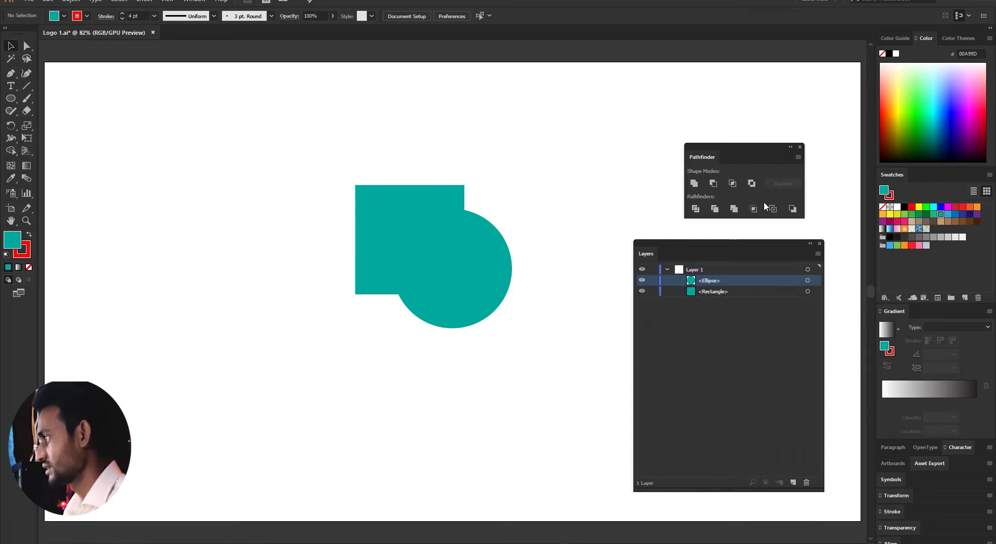
{"action": "left_click_drag", "start_coordinate": [743, 240], "coordinate": [765, 240]}
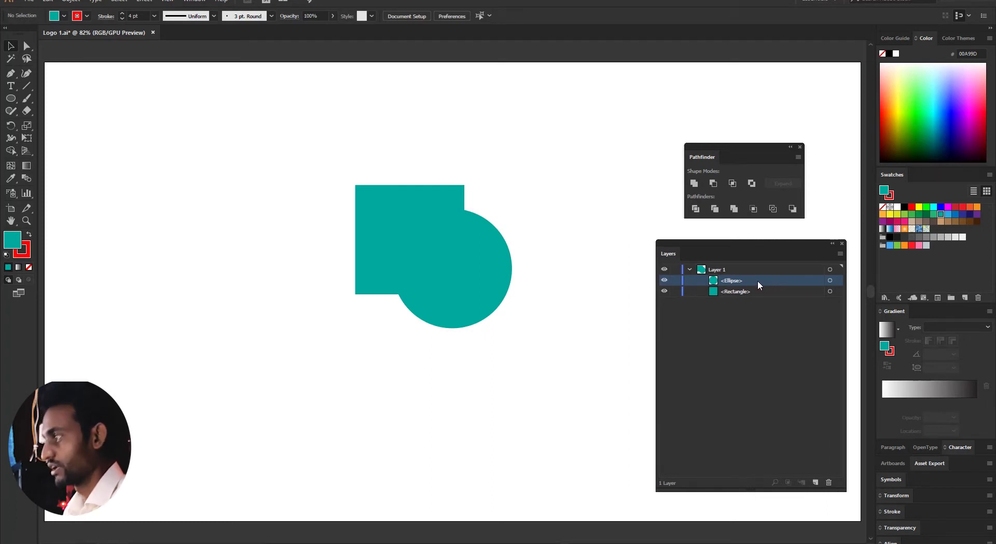
{"action": "left_click", "coordinate": [755, 290]}
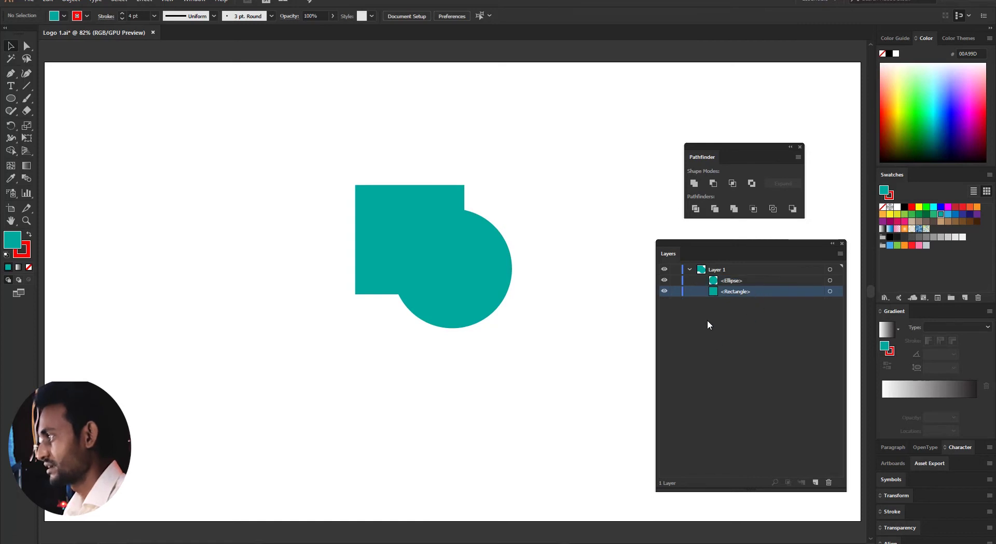
{"action": "left_click", "coordinate": [751, 281]}
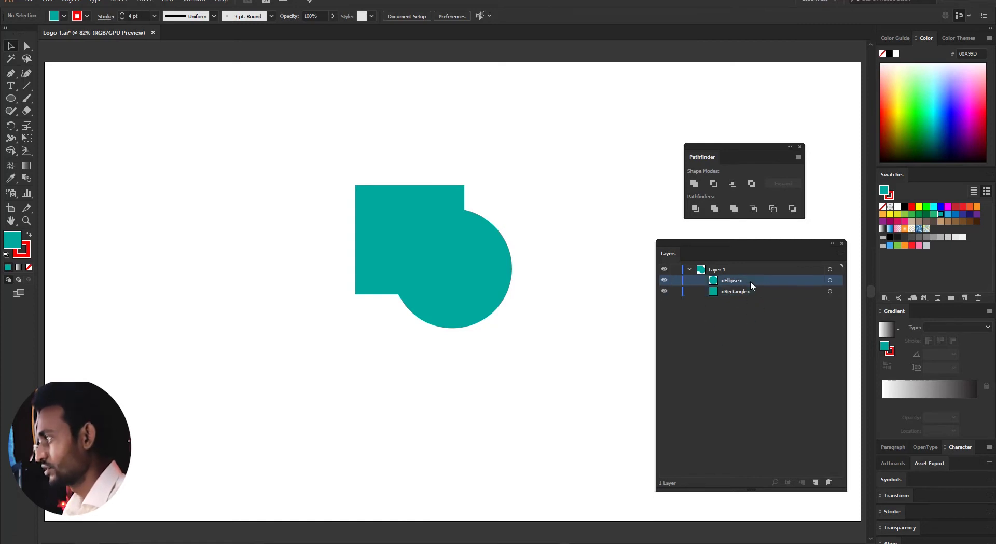
{"action": "left_click", "coordinate": [479, 275]}
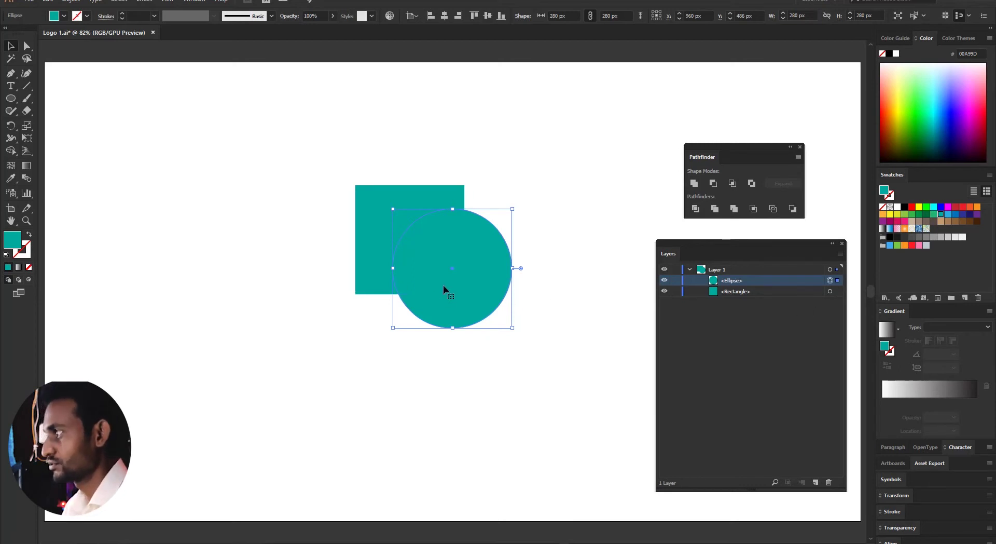
Fill the square with orange F7931E and subtract the overlapping circle from it with Pathfinder Minus Front.
{"action": "left_click", "coordinate": [378, 226]}
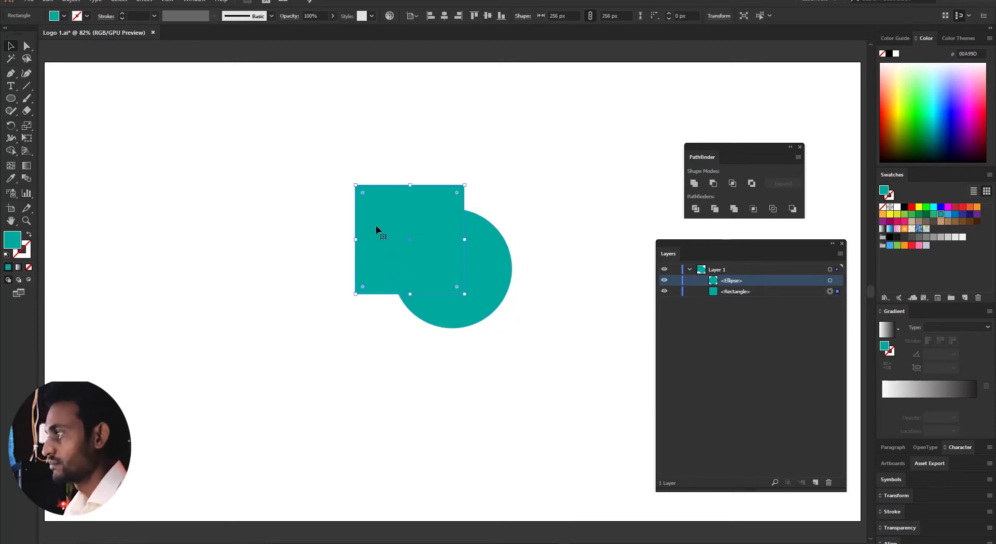
{"action": "left_click", "coordinate": [63, 16]}
{"action": "left_click", "coordinate": [102, 34]}
{"action": "left_click", "coordinate": [233, 203]}
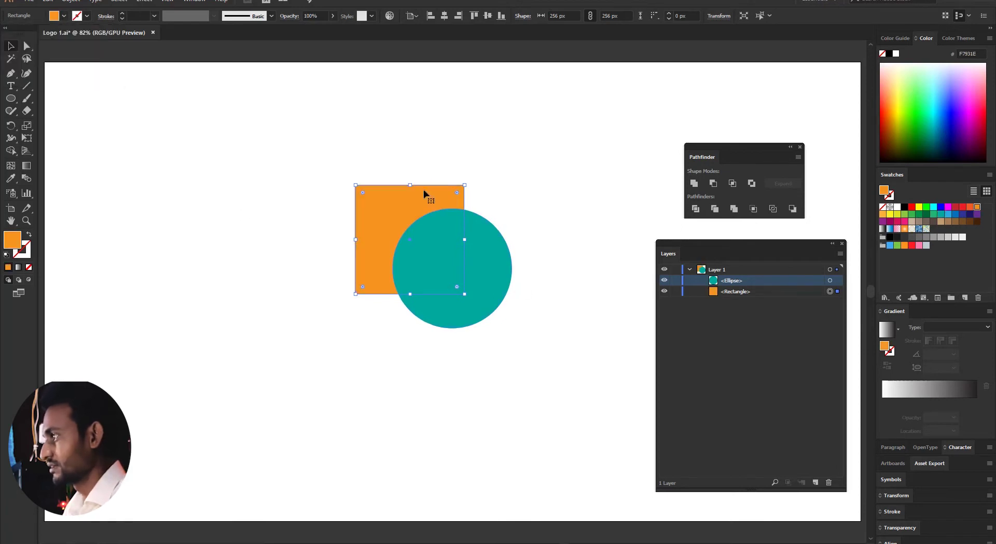
{"action": "left_click_drag", "start_coordinate": [334, 151], "coordinate": [549, 369]}
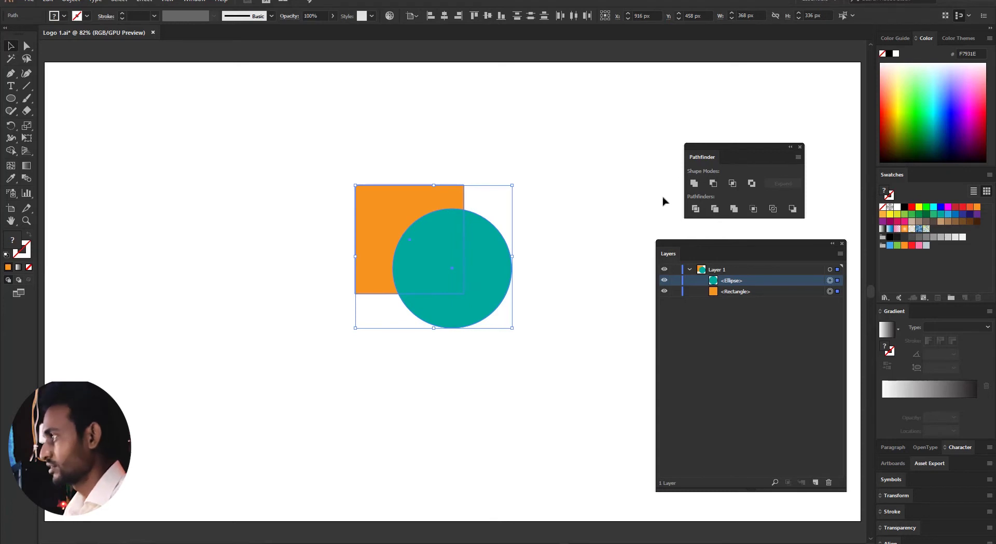
{"action": "left_click", "coordinate": [713, 183]}
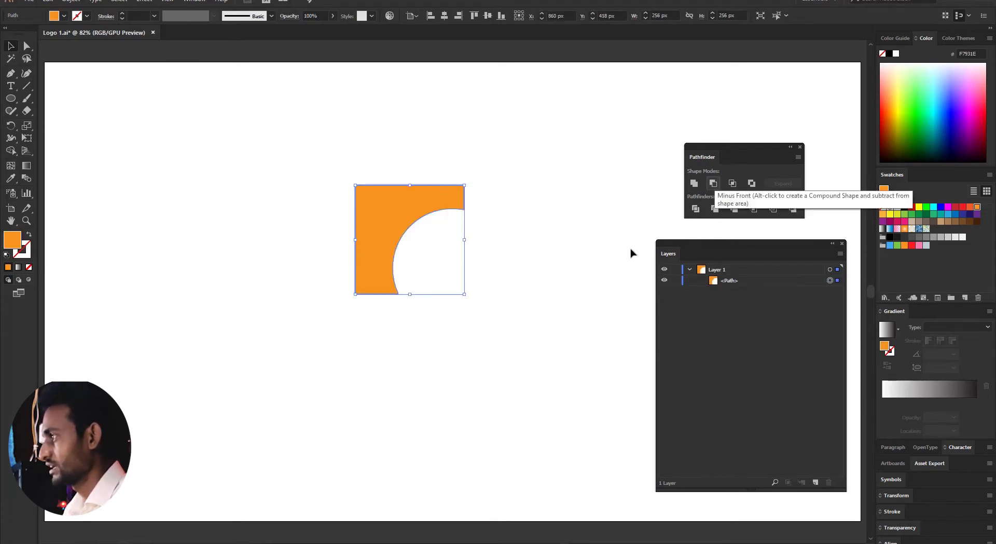
Undo the Minus Front subtraction to restore the orange square and teal circle, and move the Layers window lower.
{"action": "left_click", "coordinate": [491, 296]}
{"action": "left_click_drag", "start_coordinate": [411, 214], "coordinate": [381, 211]}
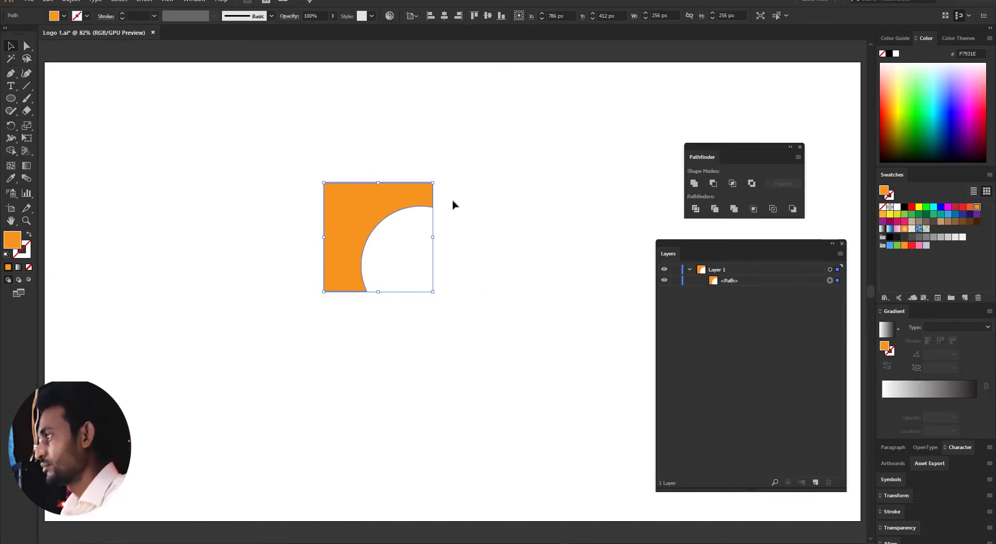
{"action": "key", "text": "a"}
{"action": "key", "text": "ctrl+z"}
{"action": "key", "text": "ctrl+z"}
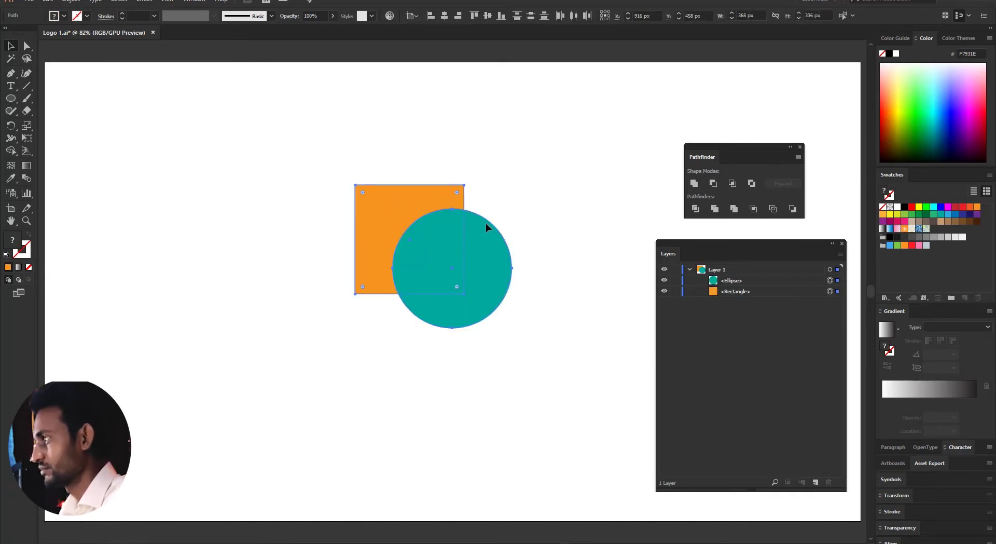
{"action": "left_click", "coordinate": [544, 209]}
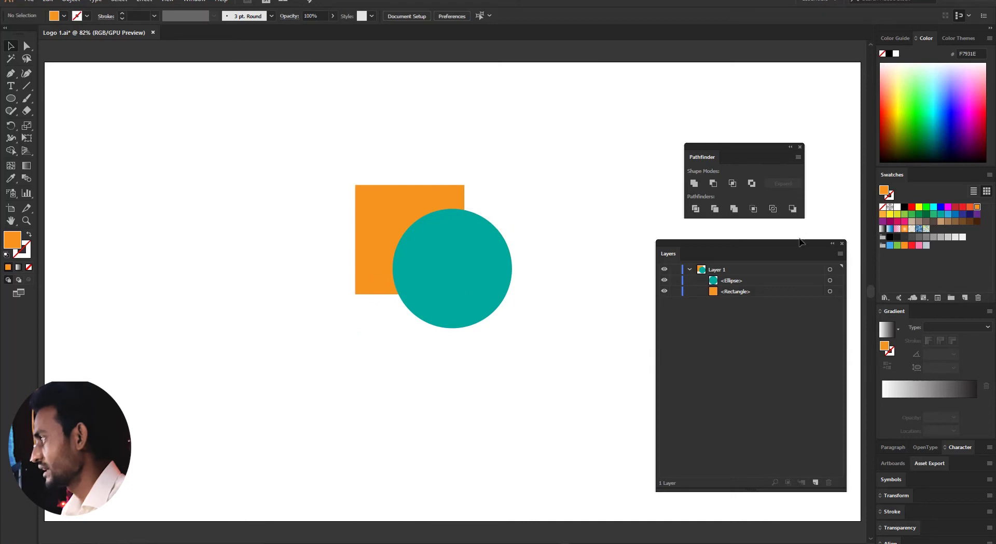
{"action": "left_click_drag", "start_coordinate": [799, 242], "coordinate": [805, 276]}
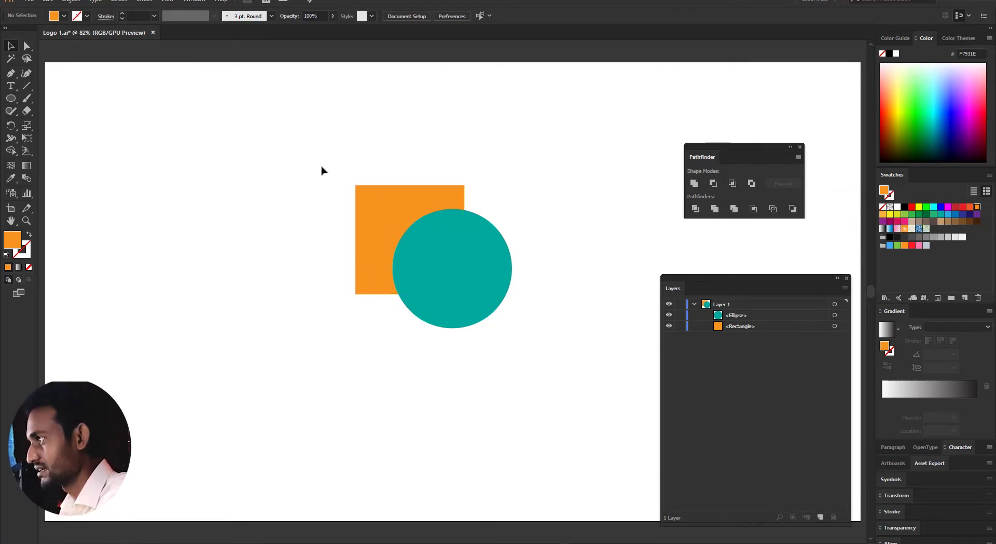
Shift the overlapping square and circle together, try Pathfinder Intersect on them, and undo the Intersect.
{"action": "left_click_drag", "start_coordinate": [321, 165], "coordinate": [519, 339]}
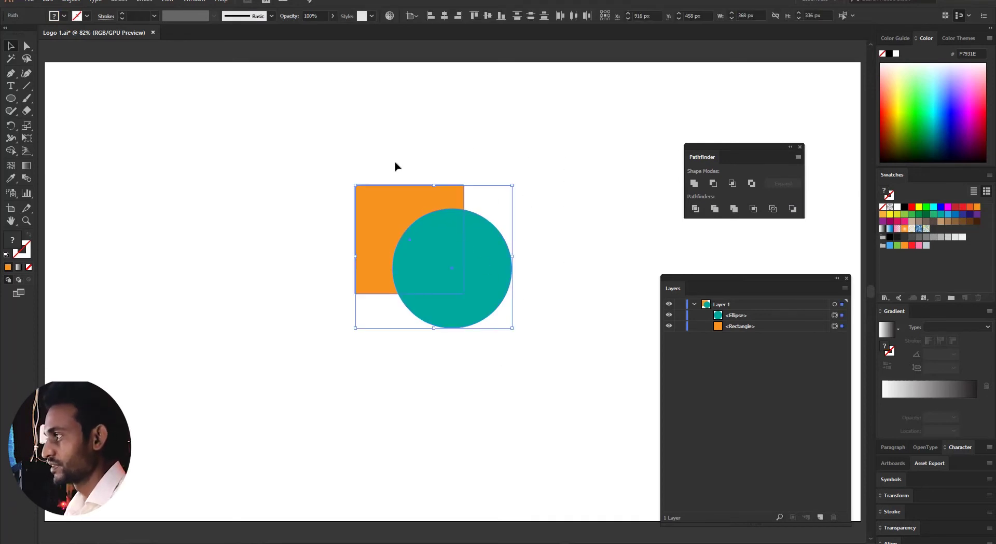
{"action": "left_click_drag", "start_coordinate": [369, 215], "coordinate": [335, 215]}
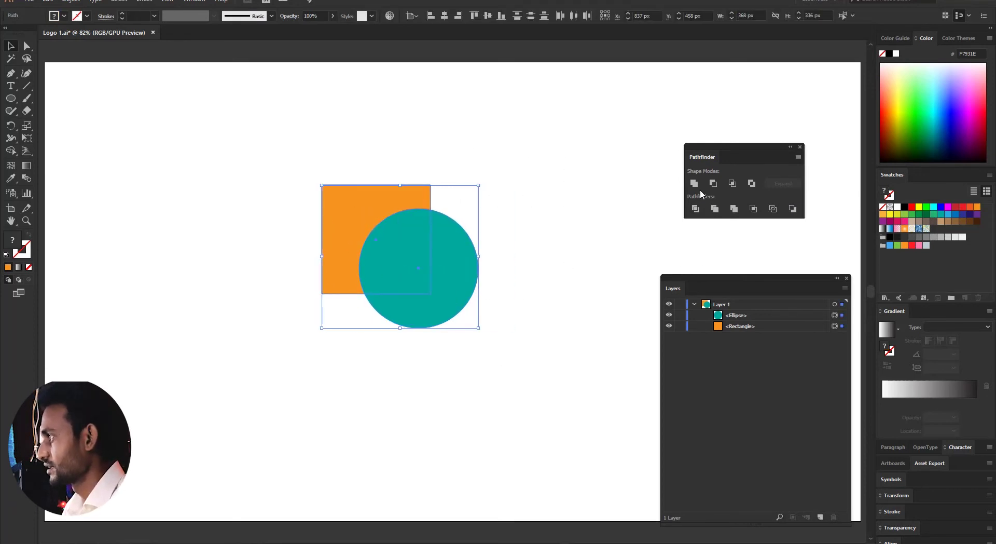
{"action": "left_click", "coordinate": [733, 184]}
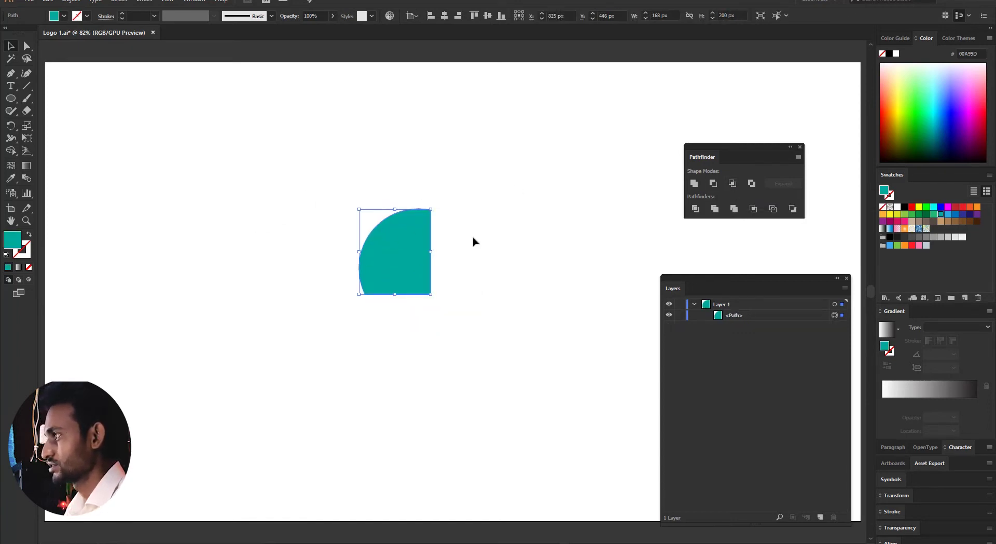
{"action": "key", "text": "ctrl+z"}
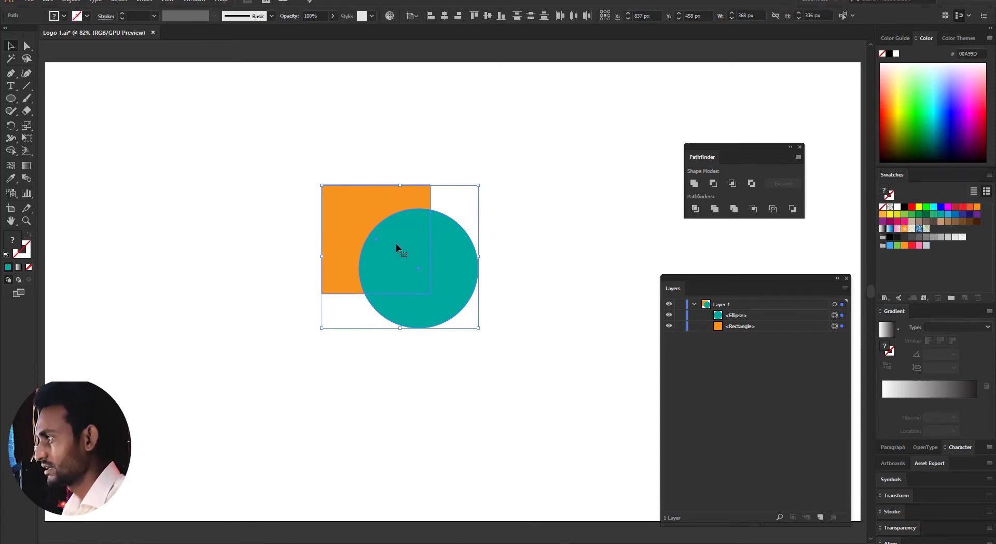
Move the square and circle to the artboard's upper-left corner, and place two overlapping copies of the circle near the middle.
{"action": "left_click_drag", "start_coordinate": [400, 249], "coordinate": [92, 133]}
{"action": "left_click", "coordinate": [265, 200]}
{"action": "left_click", "coordinate": [203, 186]}
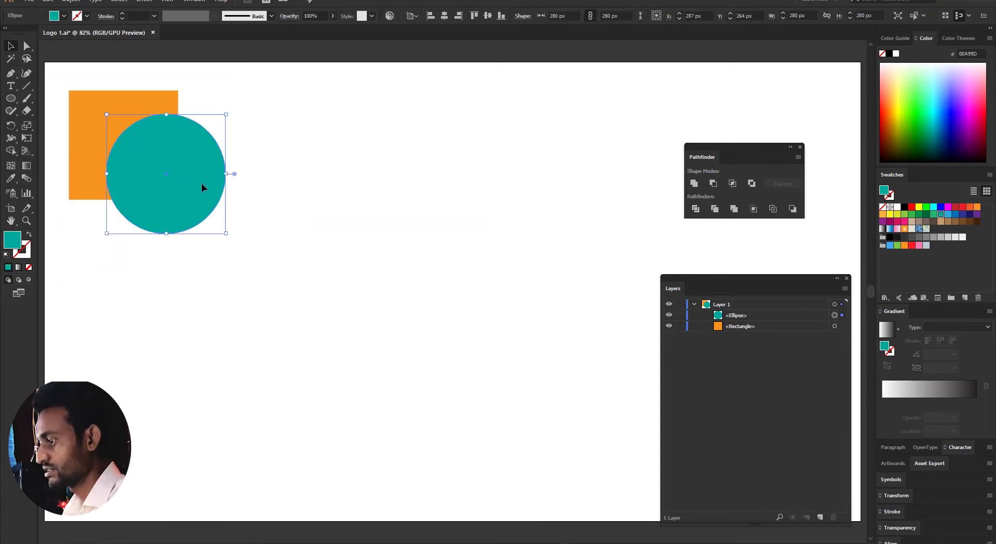
{"action": "left_click_drag", "start_coordinate": [215, 193], "coordinate": [445, 297]}
{"action": "left_click_drag", "start_coordinate": [277, 188], "coordinate": [506, 394]}
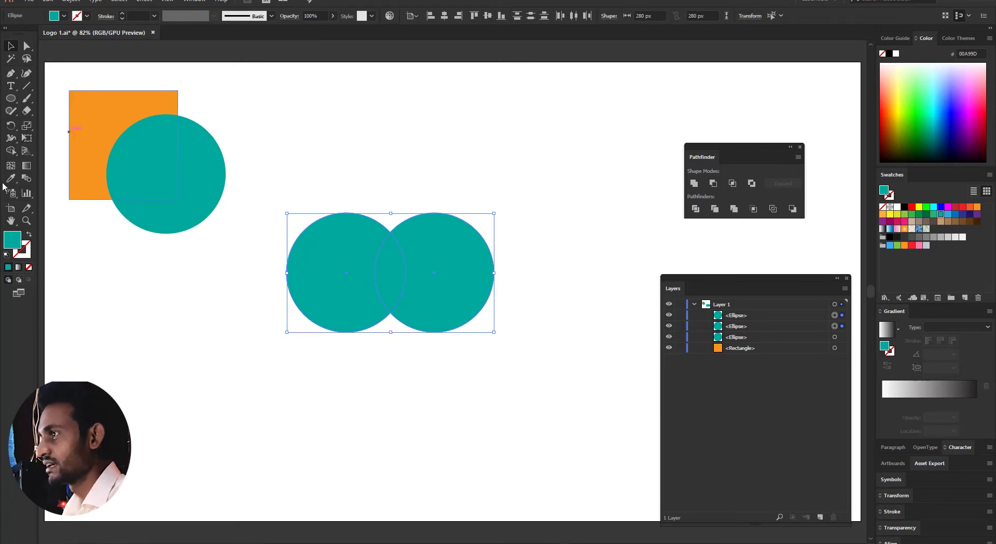
Remove the outer parts of the two copied circles with the Shape Builder tool, keeping only their overlap.
{"action": "left_click", "coordinate": [11, 151]}
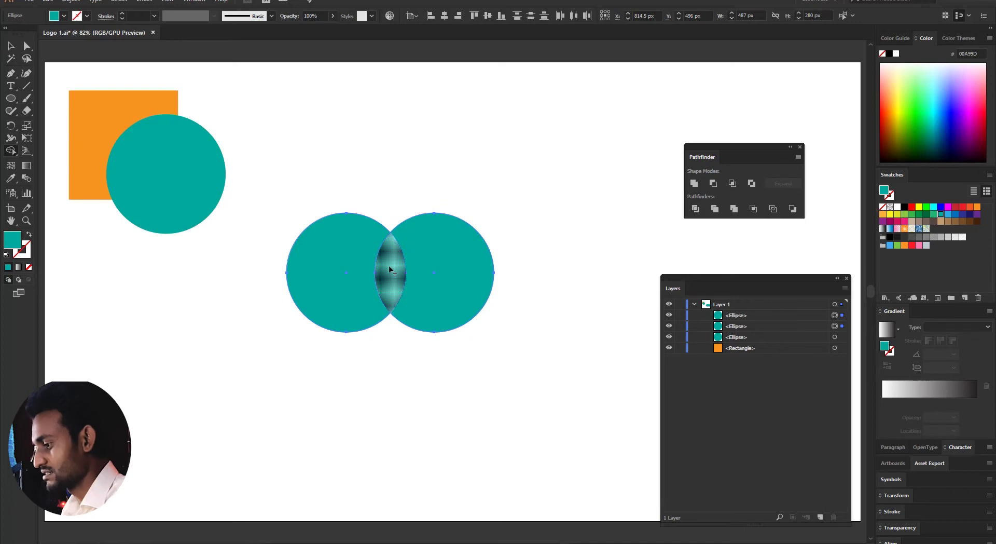
{"action": "left_click_drag", "start_coordinate": [389, 269], "coordinate": [345, 260]}
{"action": "left_click", "coordinate": [438, 225], "text": "alt"}
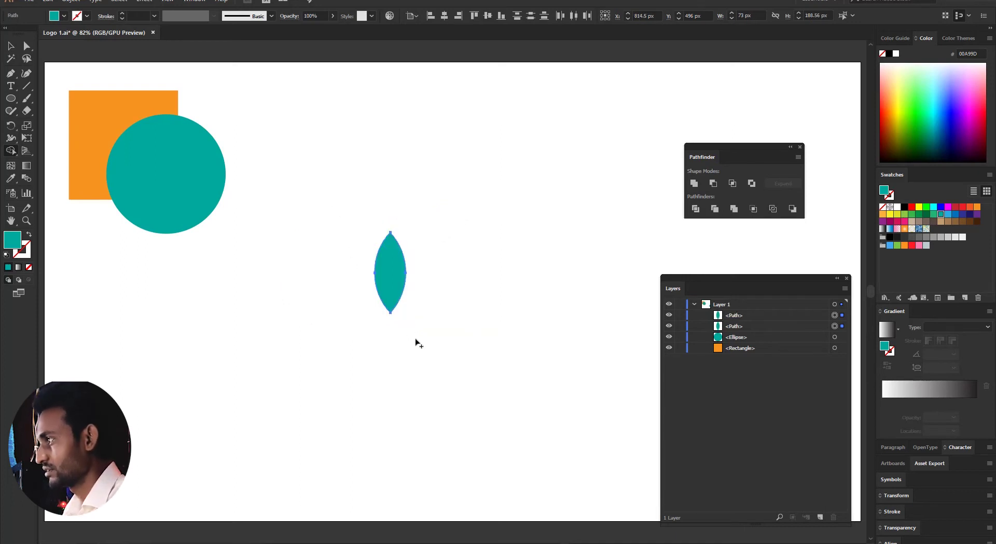
{"action": "left_click", "coordinate": [10, 46]}
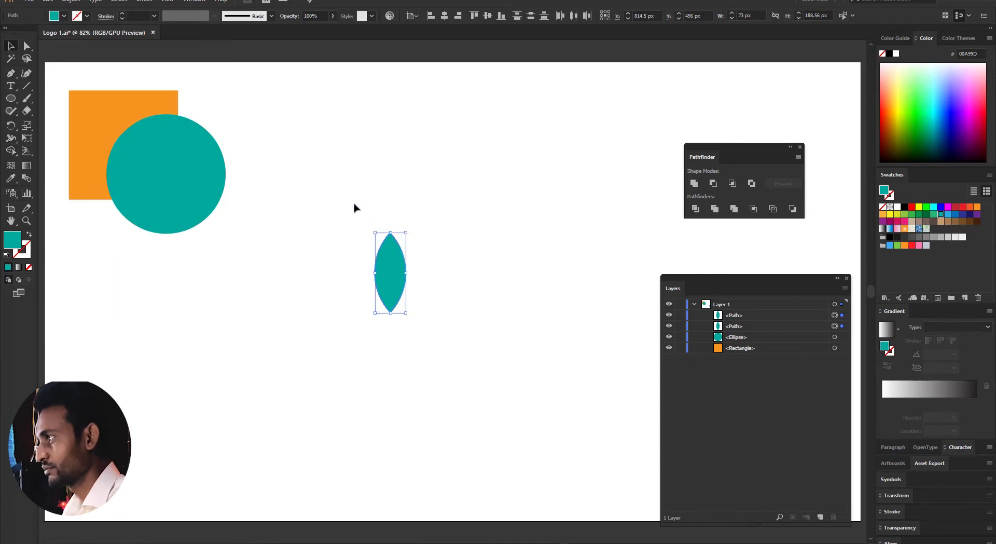
Delete the leaf-shaped overlap and shift the square and circle, and undo back to the two whole overlapping circles.
{"action": "key", "text": "Delete"}
{"action": "left_click_drag", "start_coordinate": [260, 167], "coordinate": [407, 302]}
{"action": "left_click_drag", "start_coordinate": [351, 279], "coordinate": [146, 176]}
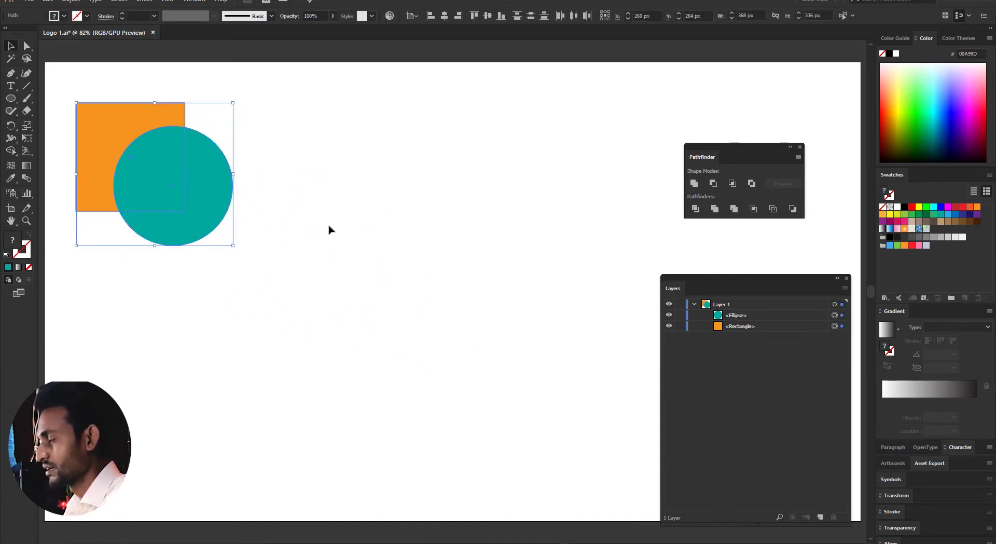
{"action": "left_click", "coordinate": [330, 227]}
{"action": "key", "text": "ctrl+z"}
{"action": "key", "text": "ctrl+z"}
{"action": "key", "text": "ctrl+z"}
{"action": "key", "text": "ctrl+z"}
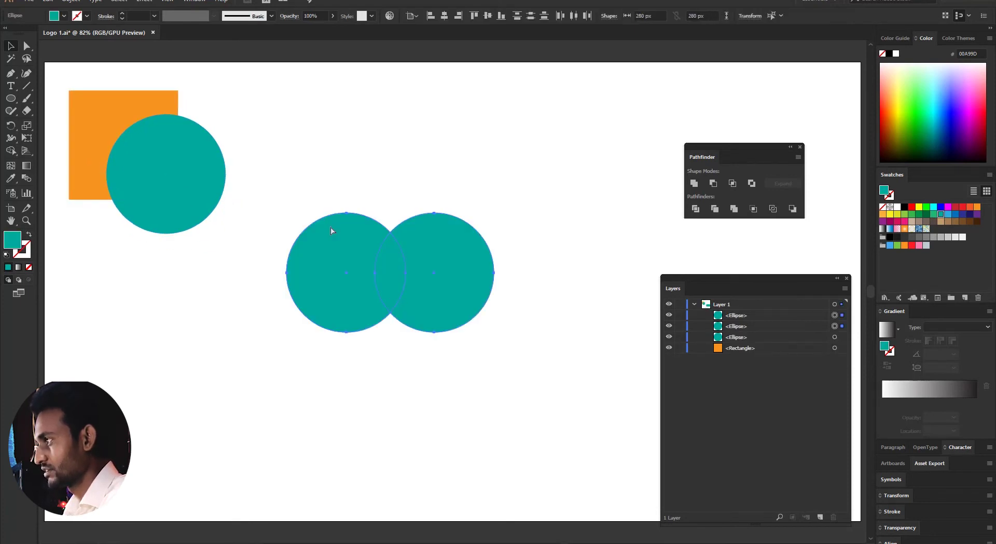
Intersect the two overlapping circles with Pathfinder, and delete the resulting leaf shape.
{"action": "left_click", "coordinate": [383, 190]}
{"action": "left_click", "coordinate": [438, 273]}
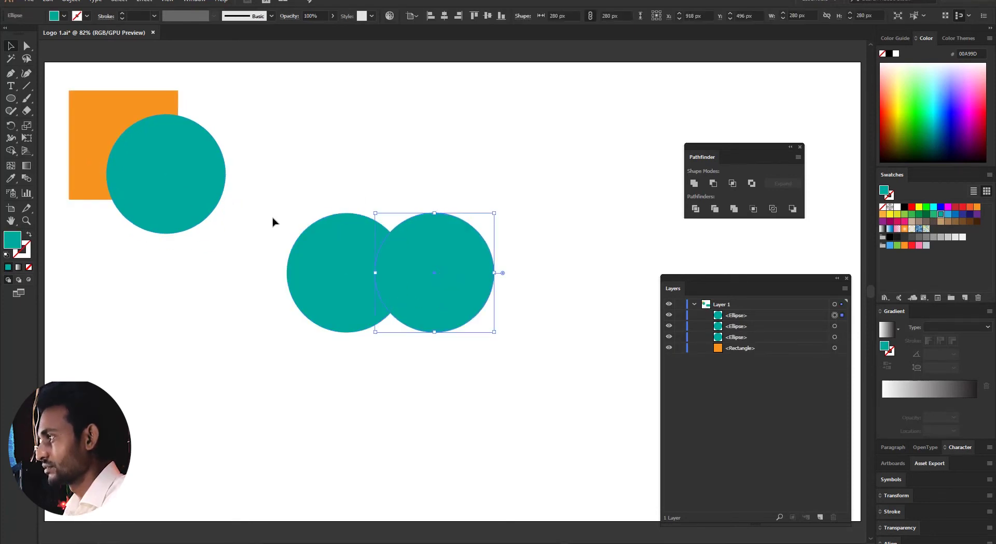
{"action": "left_click_drag", "start_coordinate": [230, 149], "coordinate": [474, 340]}
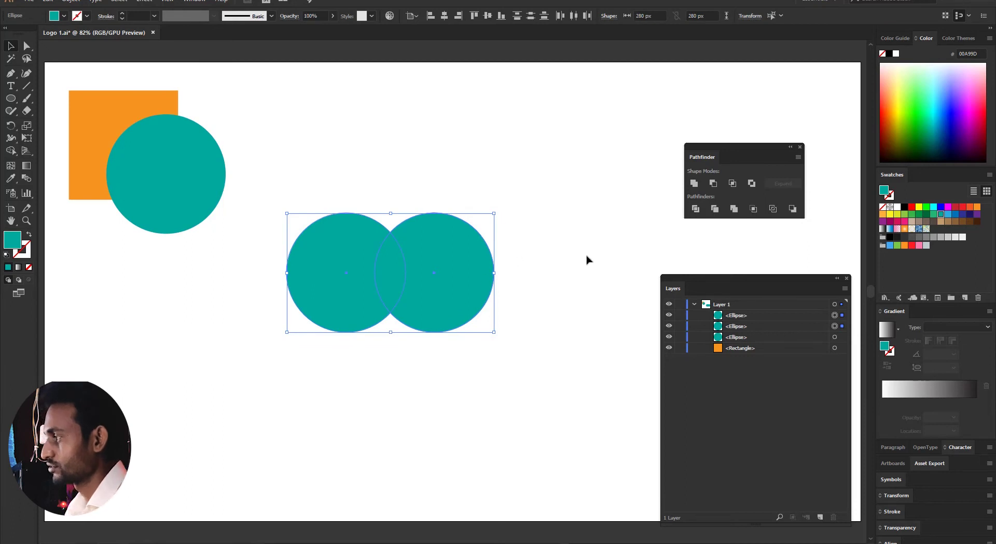
{"action": "left_click", "coordinate": [732, 186]}
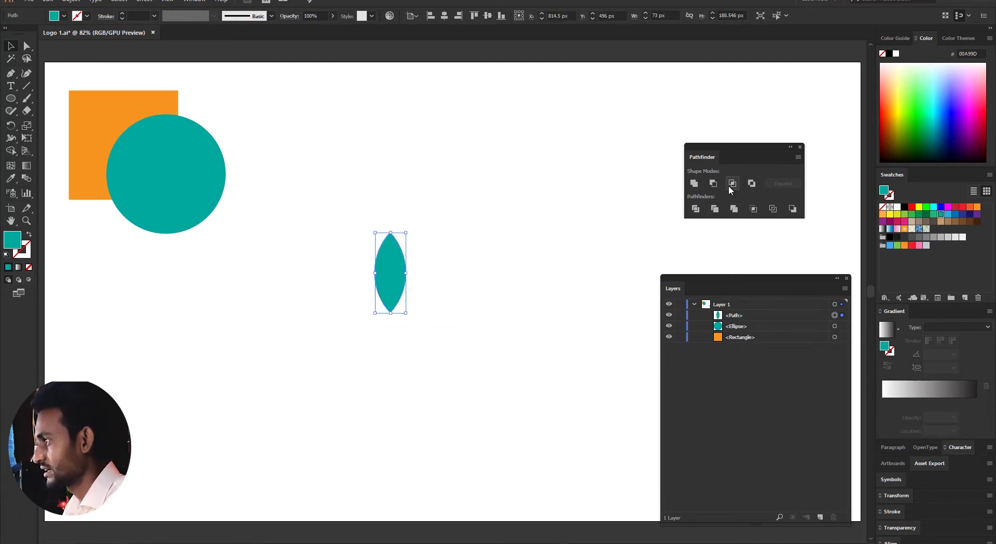
{"action": "left_click", "coordinate": [412, 279]}
{"action": "left_click", "coordinate": [393, 279]}
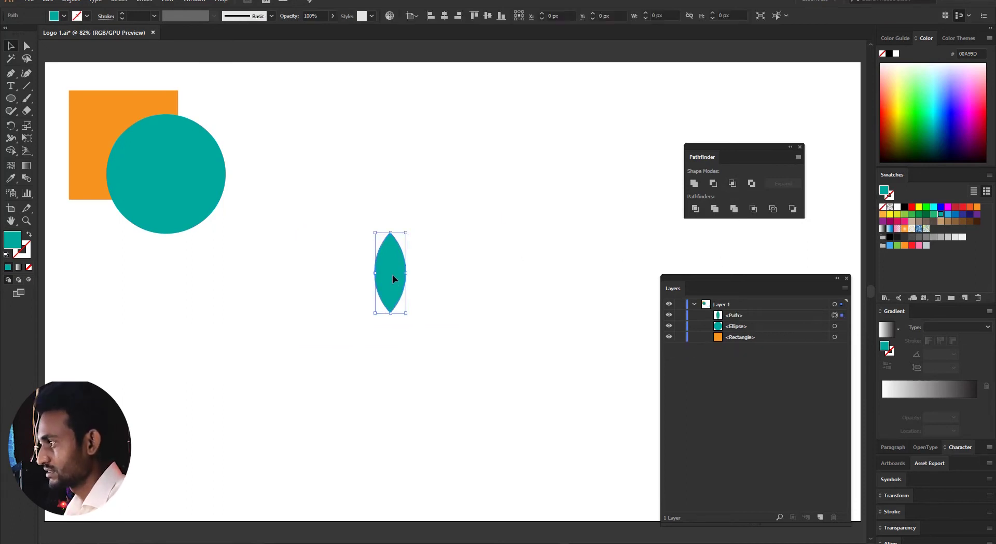
{"action": "left_click", "coordinate": [446, 264]}
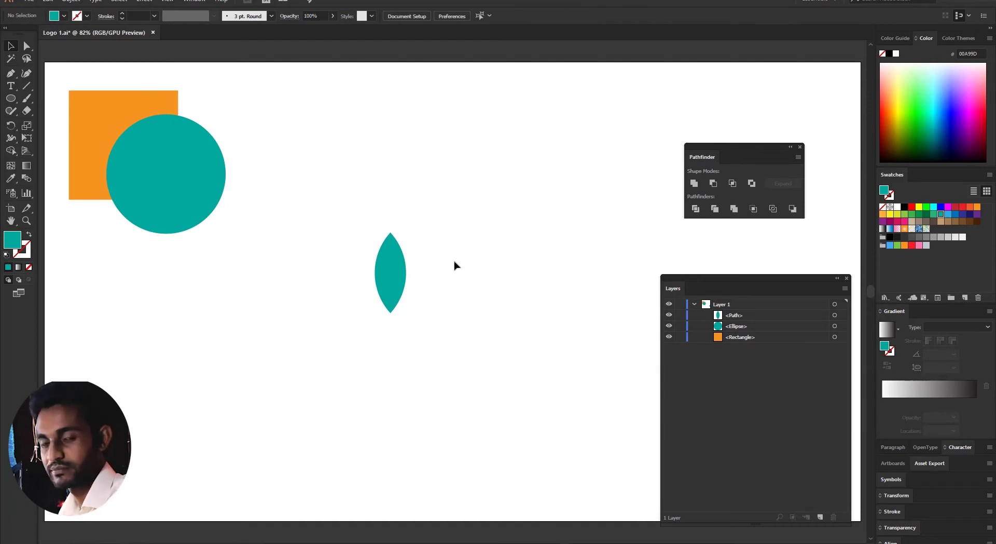
{"action": "left_click_drag", "start_coordinate": [435, 222], "coordinate": [360, 331]}
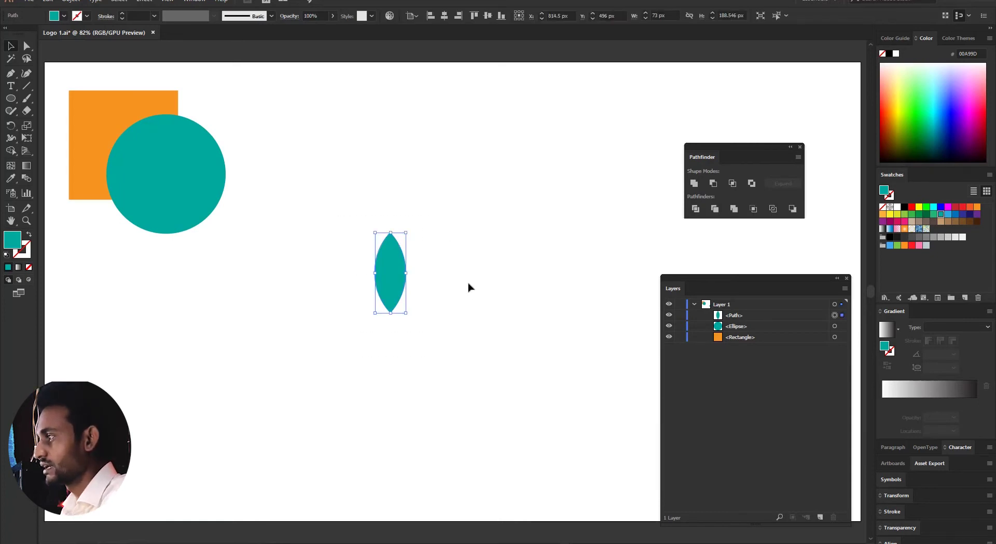
{"action": "key", "text": "Delete"}
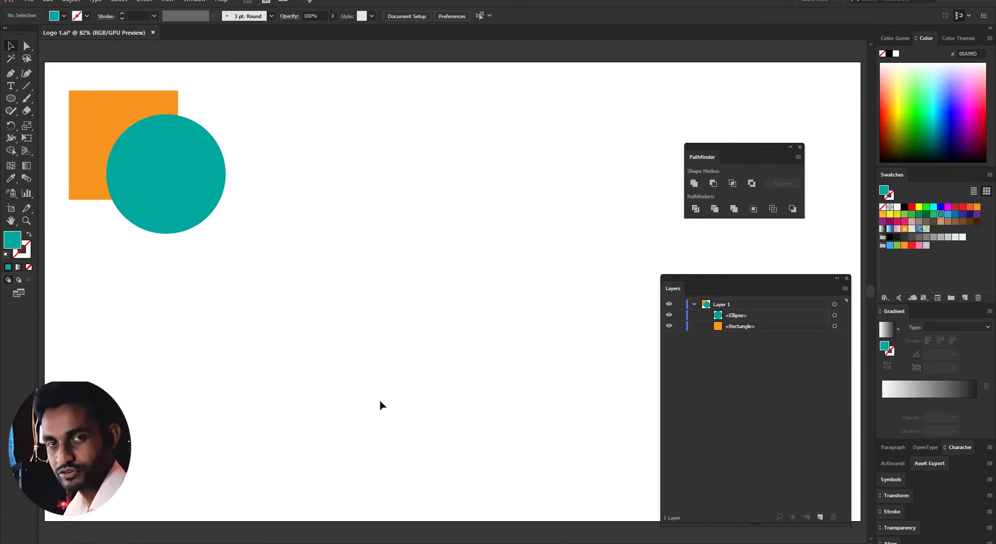
Draw a teal circle about 299 px in diameter near the artboard's middle, and duplicate it sideways so both circles overlap.
{"action": "left_click", "coordinate": [12, 99]}
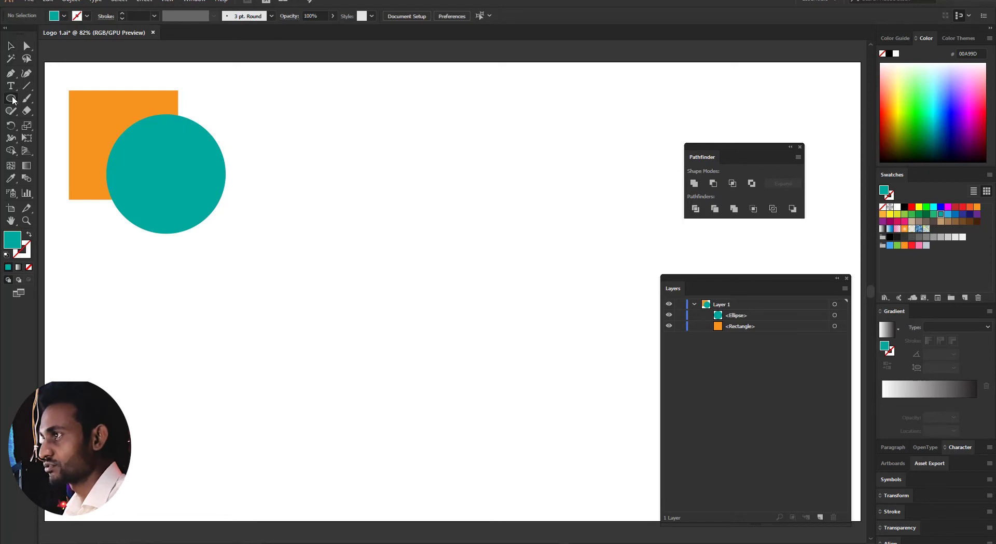
{"action": "left_click_drag", "start_coordinate": [285, 238], "coordinate": [412, 364]}
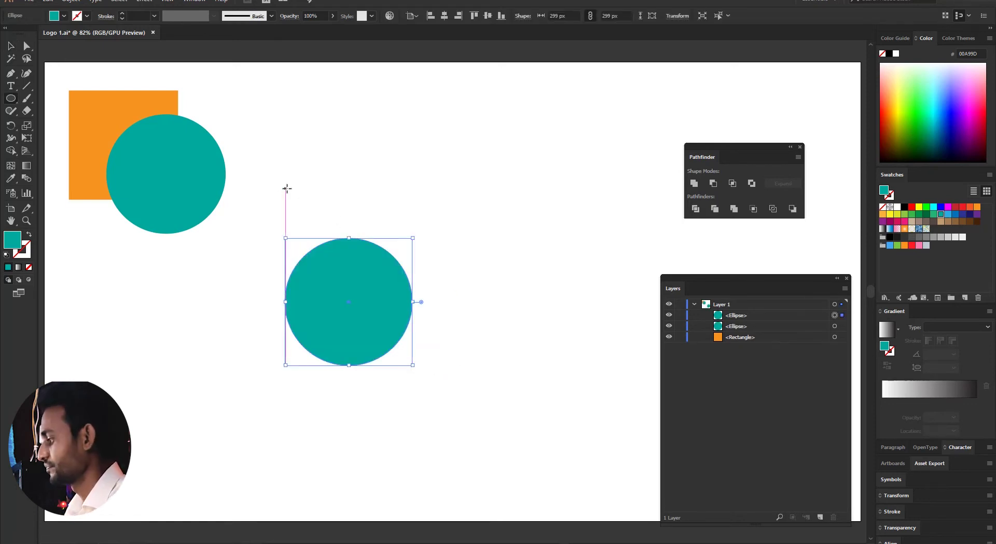
{"action": "left_click", "coordinate": [10, 46]}
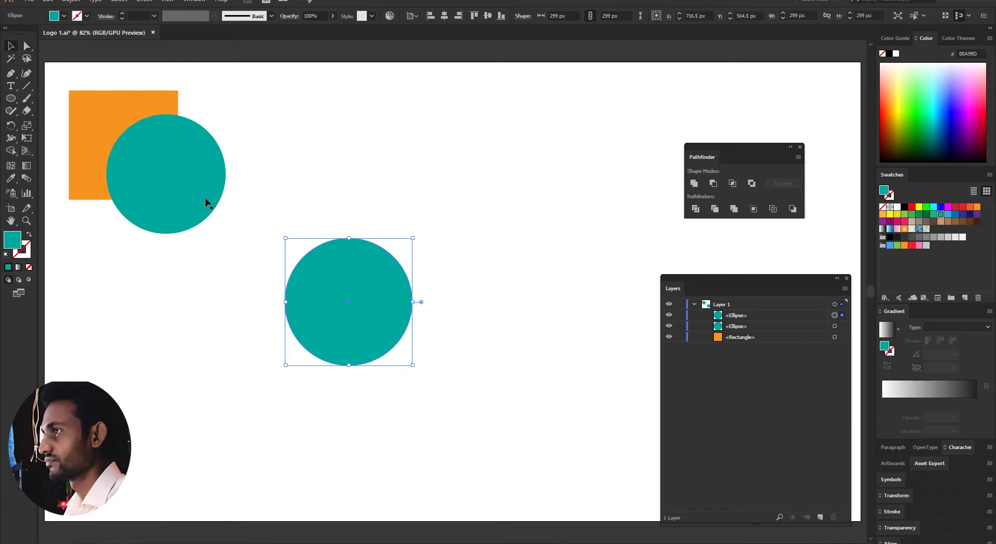
{"action": "left_click_drag", "start_coordinate": [348, 295], "coordinate": [421, 282]}
Cut out the overlap of the two new circles with Pathfinder Exclude, and move the resulting group slightly.
{"action": "left_click_drag", "start_coordinate": [309, 206], "coordinate": [502, 403]}
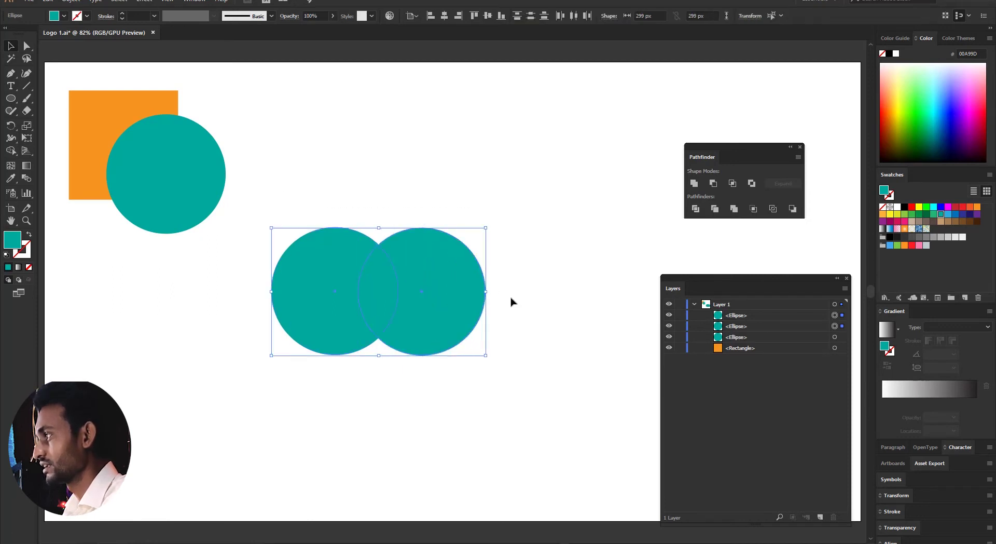
{"action": "left_click", "coordinate": [752, 184]}
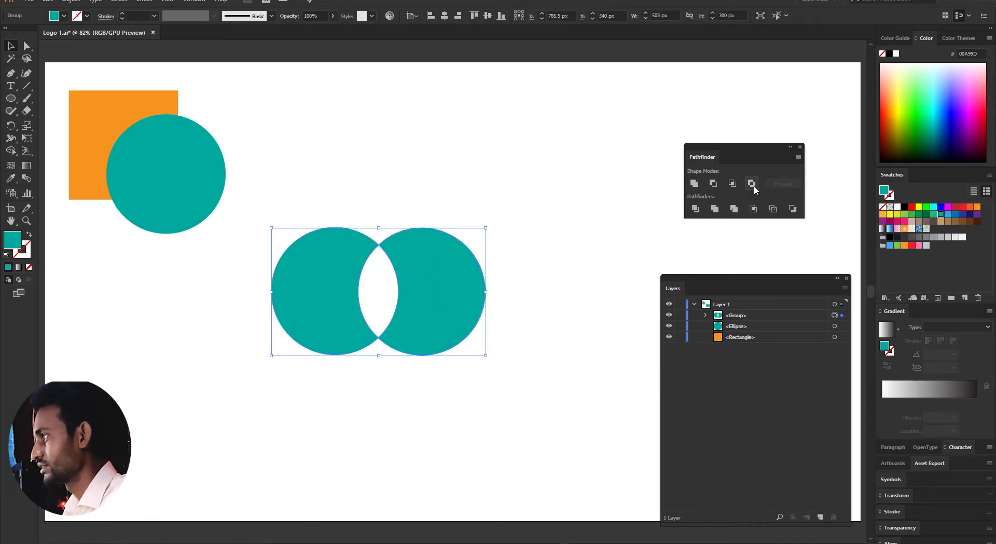
{"action": "left_click", "coordinate": [464, 180]}
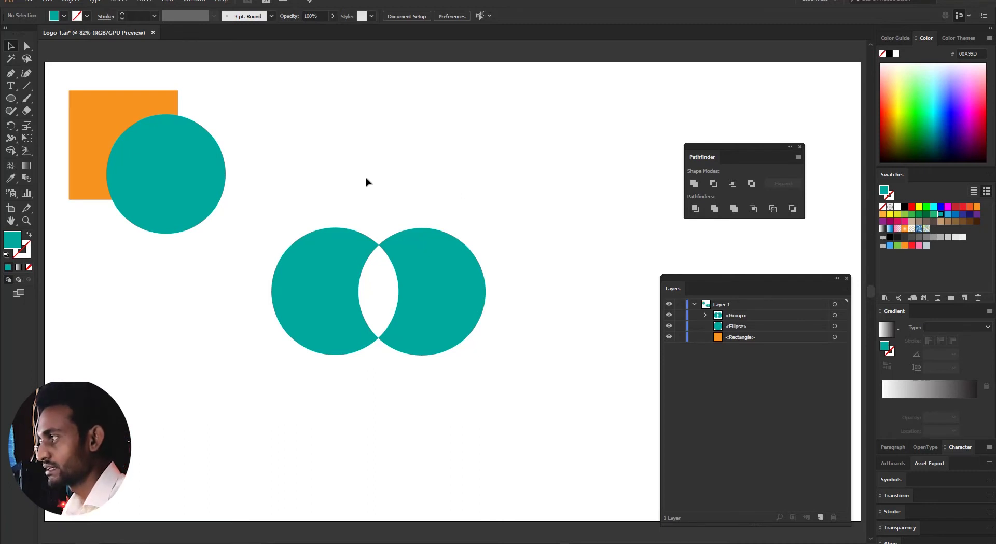
{"action": "left_click", "coordinate": [453, 323]}
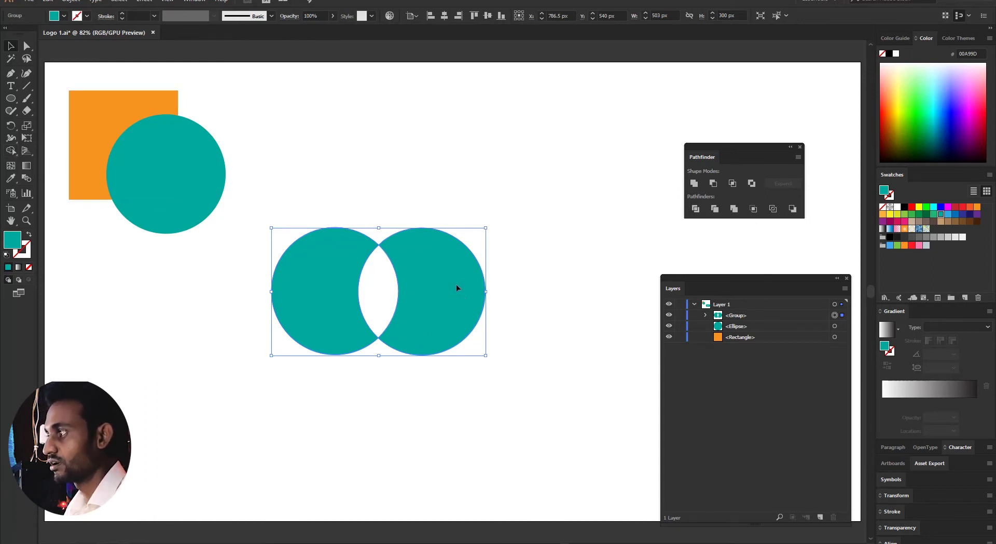
{"action": "left_click_drag", "start_coordinate": [457, 285], "coordinate": [494, 294]}
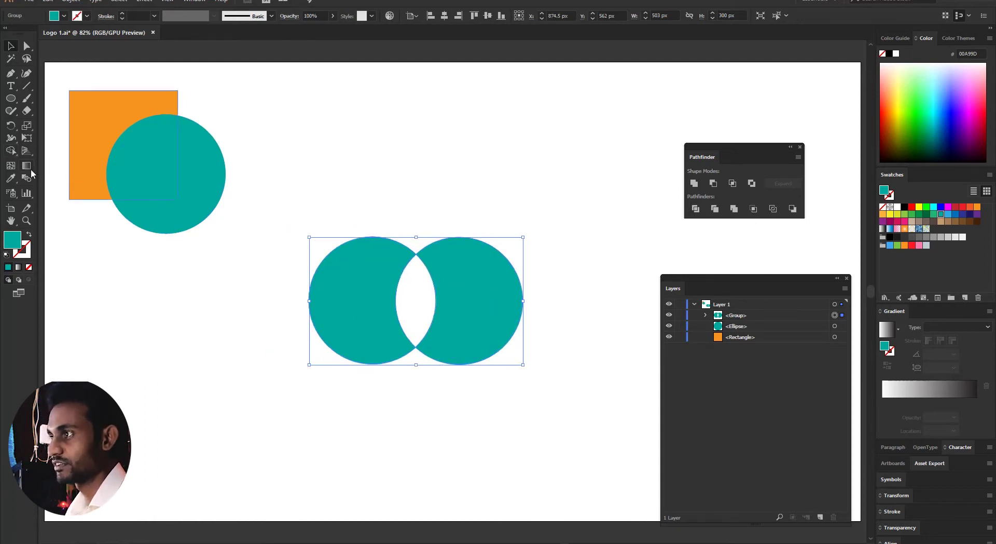
Try the Shape Builder tool around the cut-out of the excluded group, and reselect the group.
{"action": "left_click", "coordinate": [11, 151]}
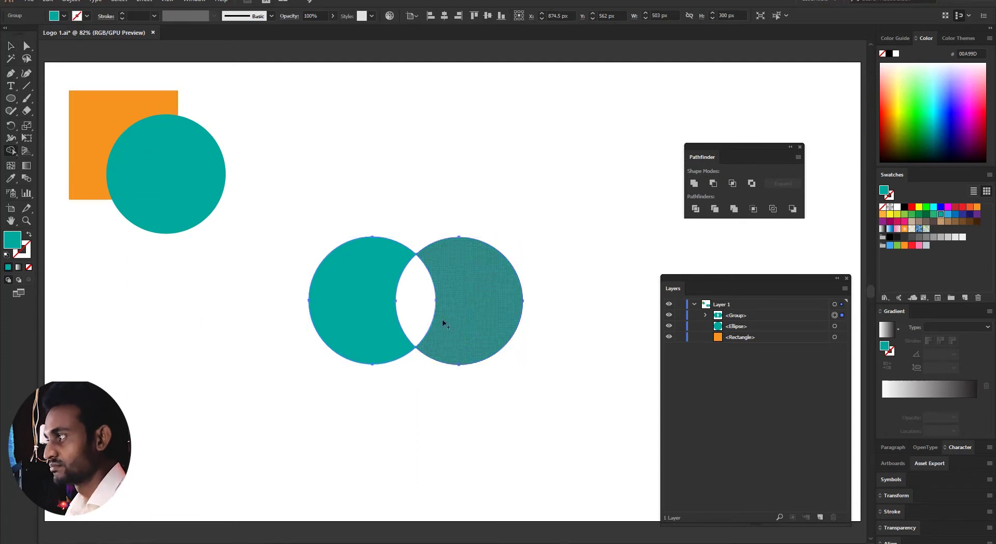
{"action": "left_click", "coordinate": [428, 284], "text": "alt"}
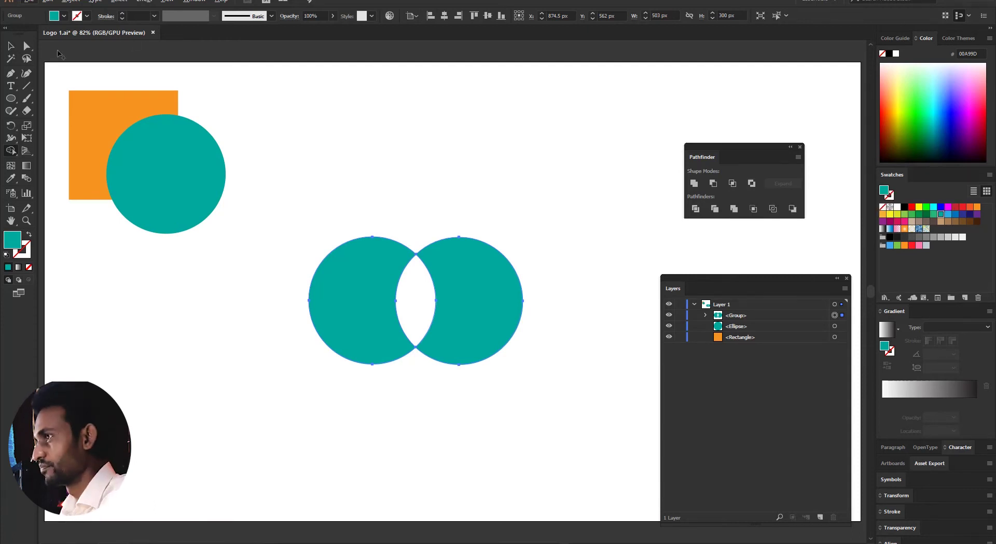
{"action": "left_click", "coordinate": [11, 46]}
{"action": "left_click_drag", "start_coordinate": [366, 177], "coordinate": [523, 432]}
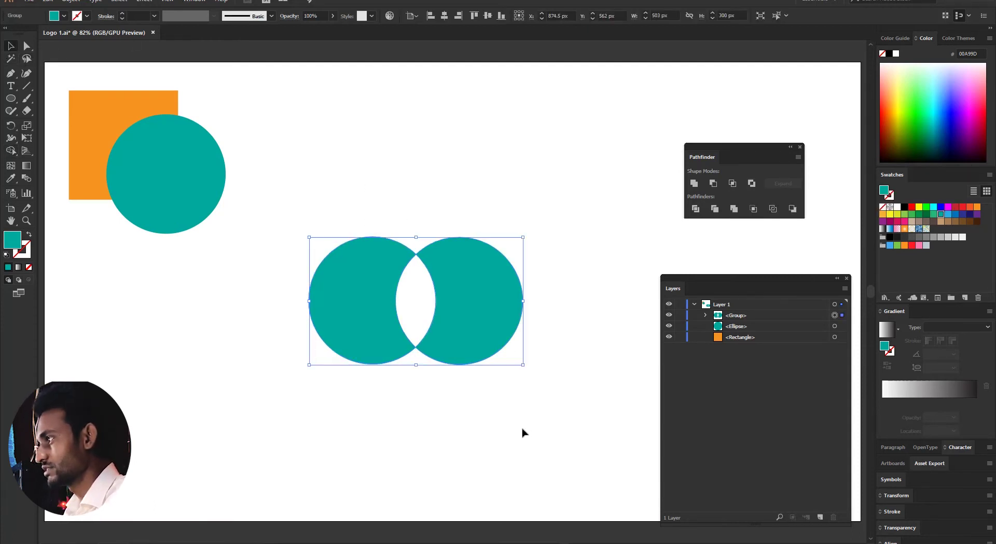
{"action": "left_click", "coordinate": [331, 195]}
{"action": "left_click_drag", "start_coordinate": [338, 189], "coordinate": [514, 431]}
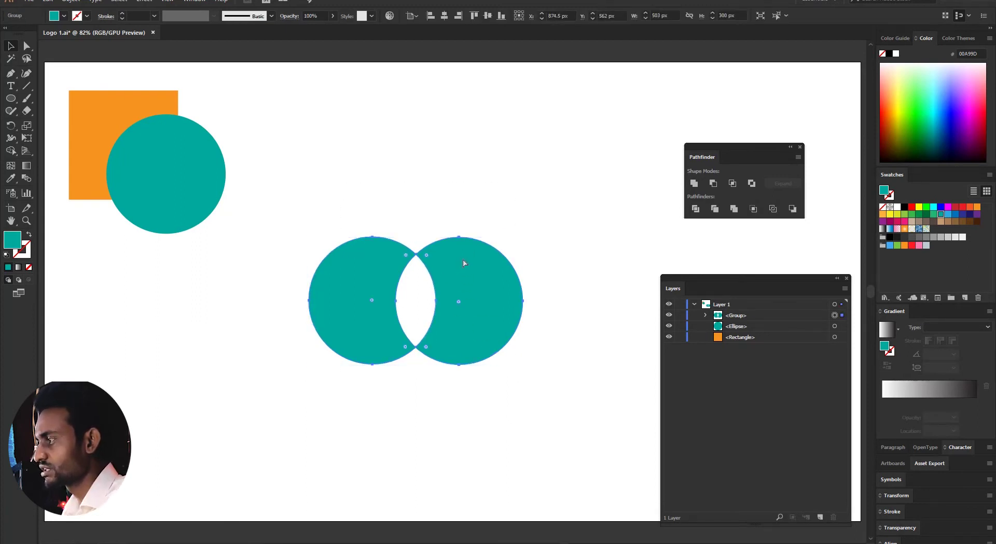
Undo the group's move and the Exclude operation, and select both restored circles.
{"action": "key", "text": "ctrl+z"}
{"action": "key", "text": "ctrl+z"}
{"action": "left_click", "coordinate": [335, 207]}
{"action": "left_click_drag", "start_coordinate": [334, 206], "coordinate": [381, 474]}
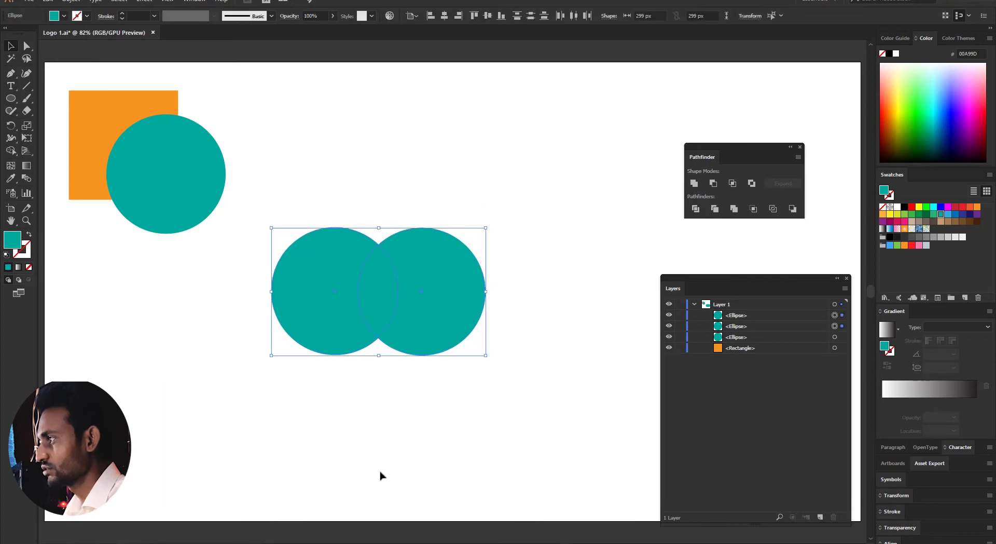
Combine the two overlapping circles into a live compound shape with Pathfinder Exclude.
{"action": "left_click", "coordinate": [9, 152]}
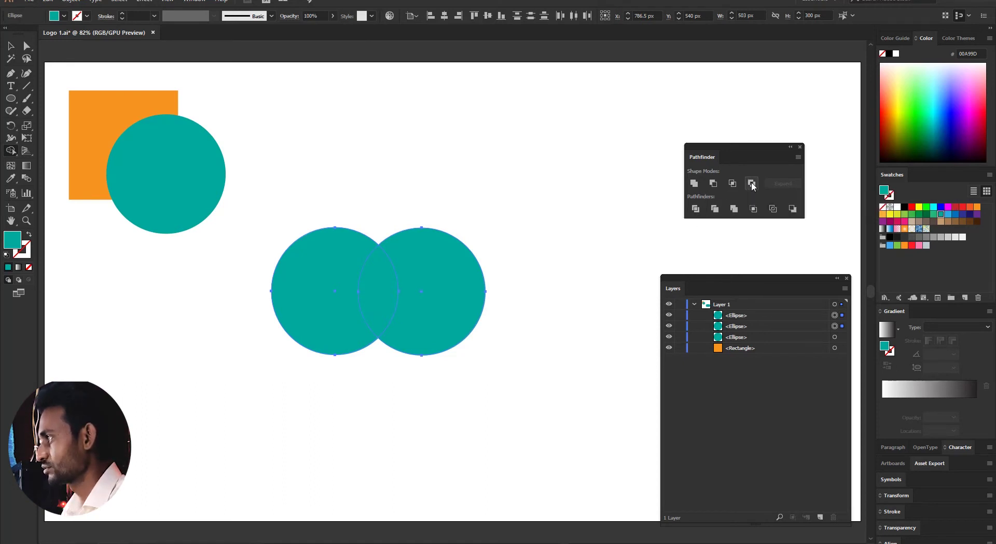
{"action": "left_click", "coordinate": [752, 184]}
{"action": "left_click", "coordinate": [11, 46]}
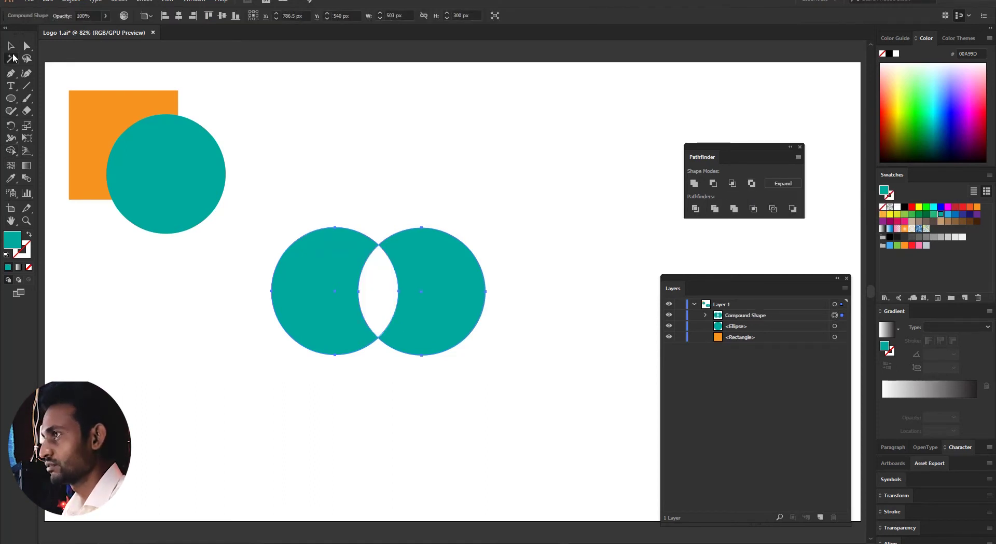
{"action": "left_click", "coordinate": [400, 355]}
{"action": "left_click", "coordinate": [418, 285]}
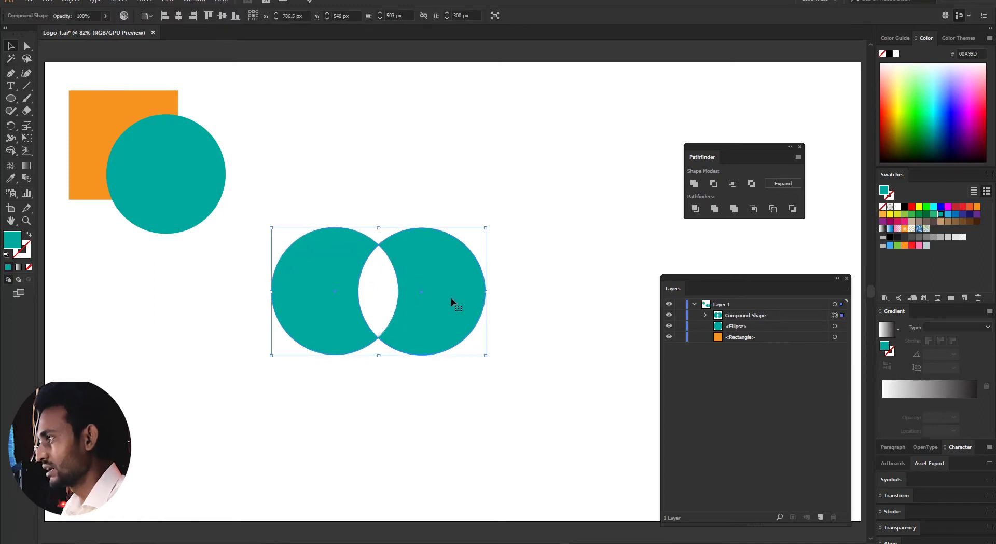
Move only the right circle within the compound shape to about X 848 px, Y 575 px, so the cut-out shifts.
{"action": "left_click", "coordinate": [27, 46]}
{"action": "left_click", "coordinate": [329, 156]}
{"action": "left_click", "coordinate": [439, 252]}
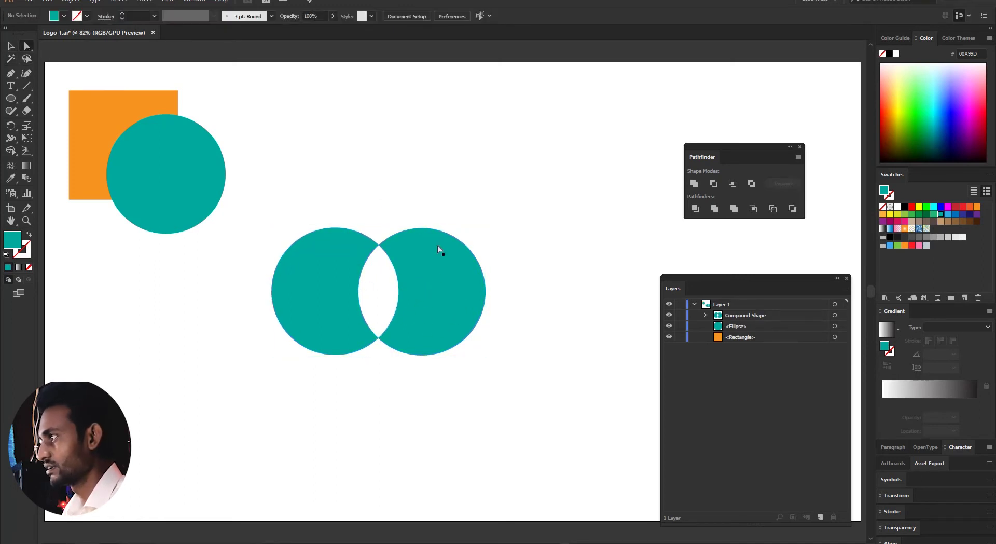
{"action": "left_click_drag", "start_coordinate": [449, 274], "coordinate": [424, 291]}
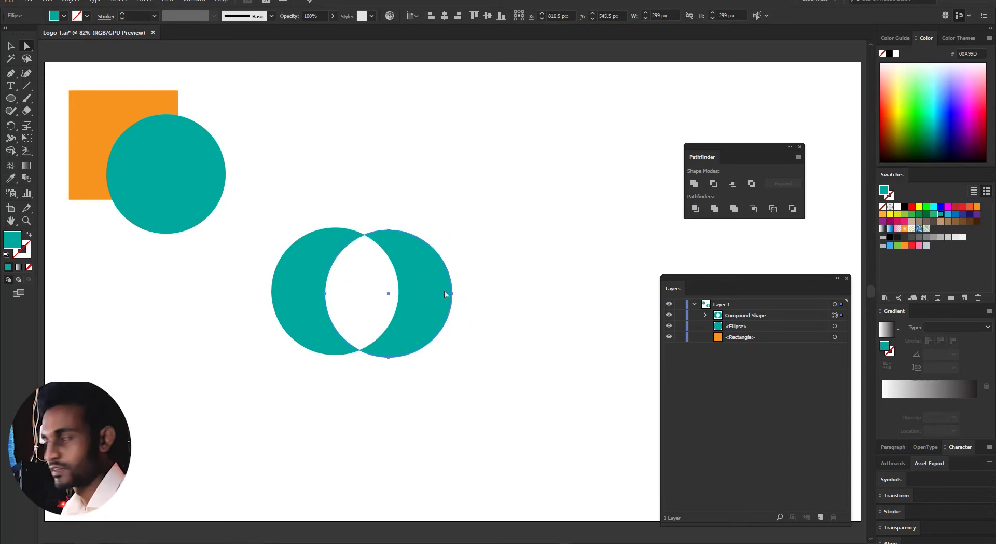
{"action": "left_click_drag", "start_coordinate": [434, 289], "coordinate": [365, 337]}
{"action": "left_click_drag", "start_coordinate": [442, 328], "coordinate": [423, 295]}
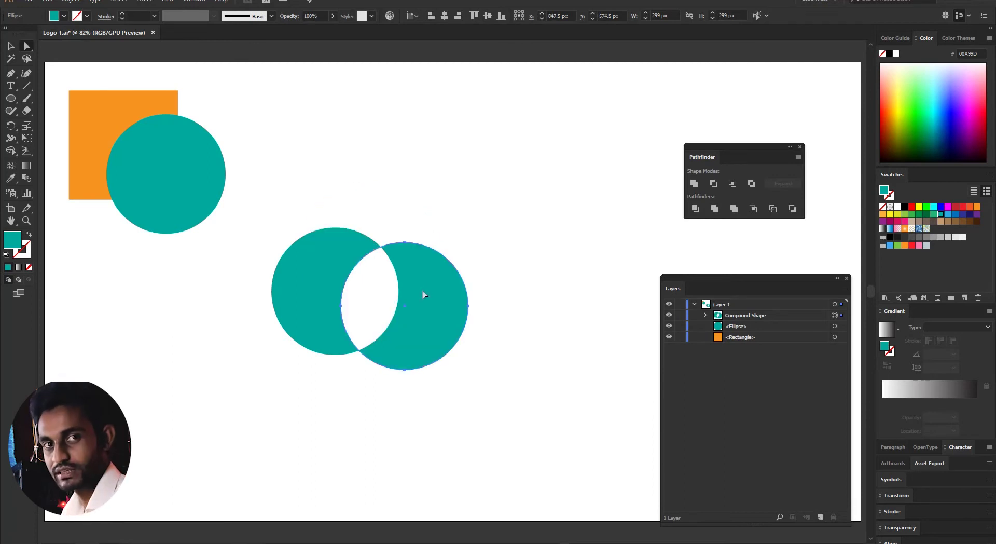
{"action": "left_click", "coordinate": [302, 294]}
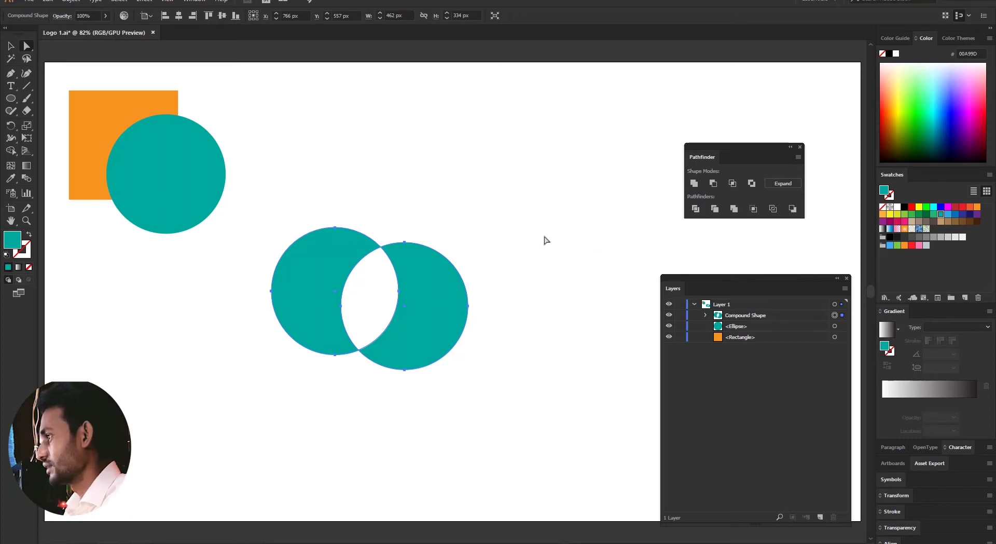
Delete the compound shape, and draw a teal circle about 291 px in diameter in its place.
{"action": "left_click_drag", "start_coordinate": [244, 179], "coordinate": [567, 417]}
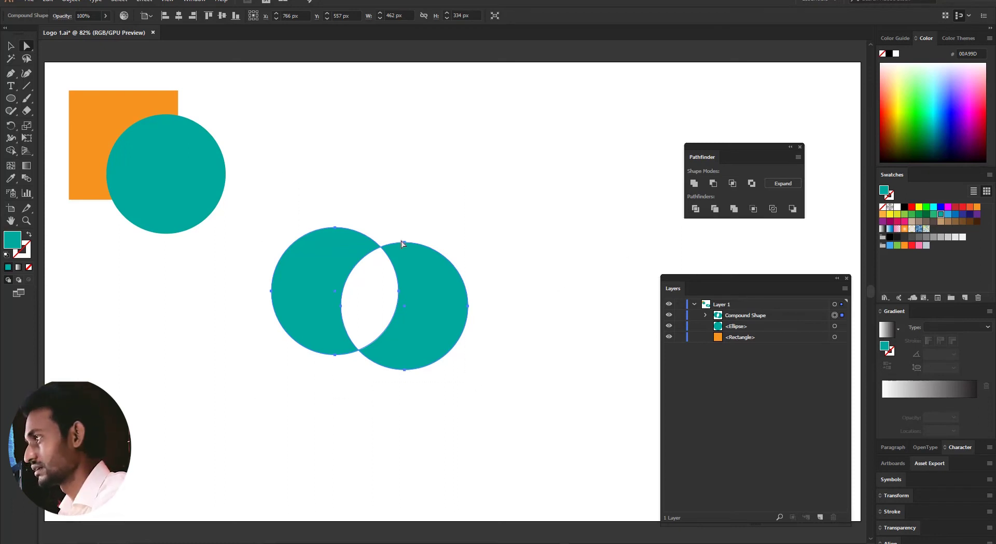
{"action": "key", "text": "Delete"}
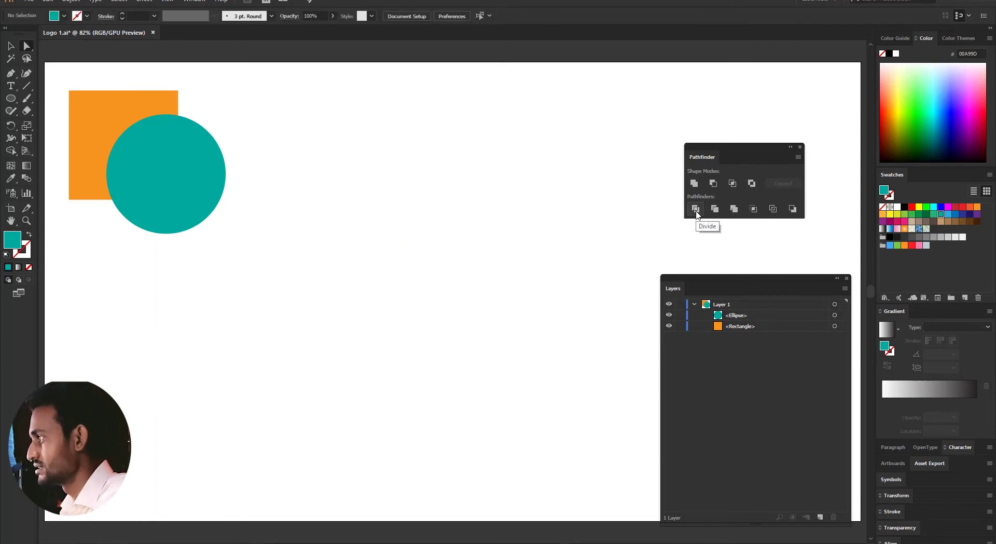
{"action": "left_click", "coordinate": [13, 98]}
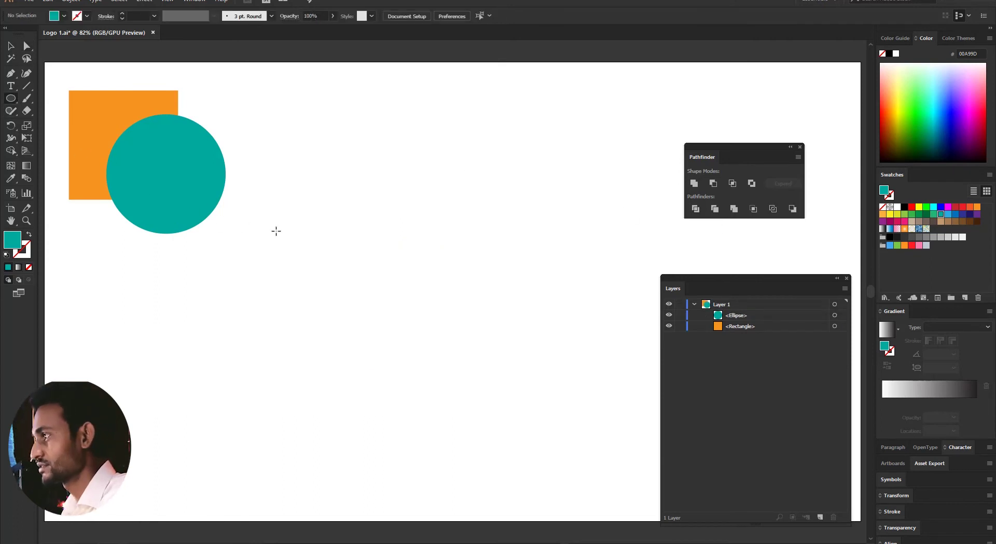
{"action": "mouse_move", "coordinate": [278, 230]}
{"action": "left_mouse_down"}
{"action": "mouse_move", "coordinate": [425, 356]}
{"action": "mouse_move", "coordinate": [403, 353]}
{"action": "left_mouse_up"}
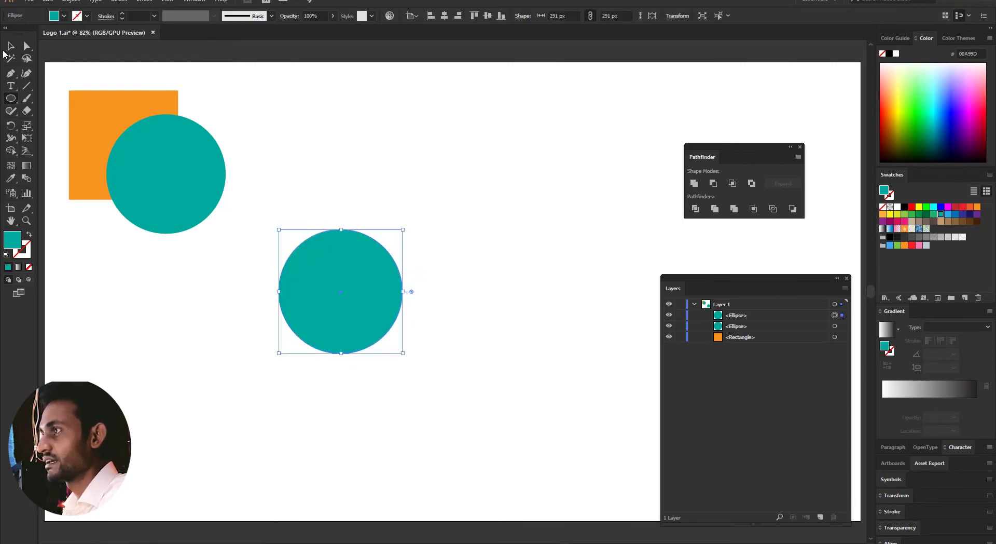
{"action": "left_click", "coordinate": [13, 49]}
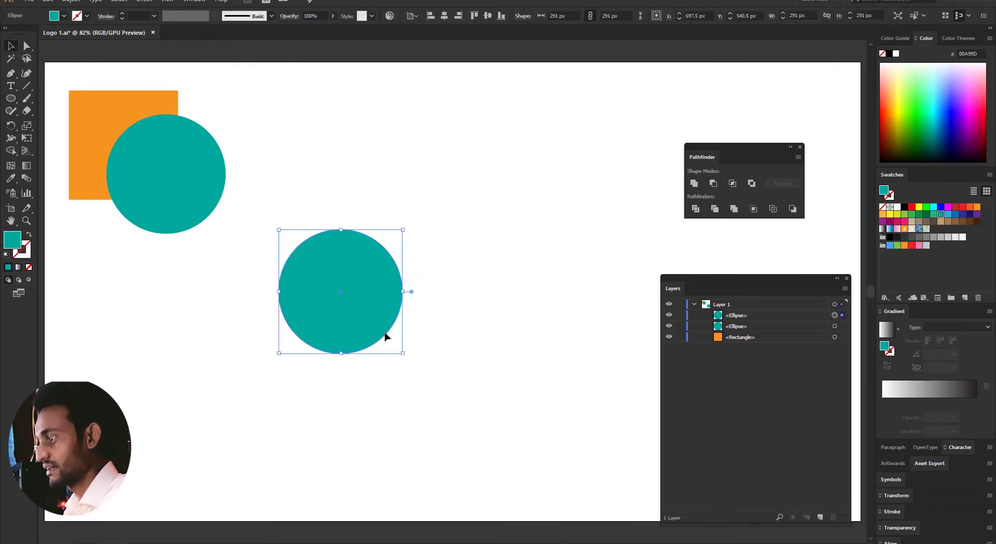
{"action": "left_click_drag", "start_coordinate": [338, 295], "coordinate": [421, 296]}
{"action": "left_click_drag", "start_coordinate": [333, 162], "coordinate": [467, 360]}
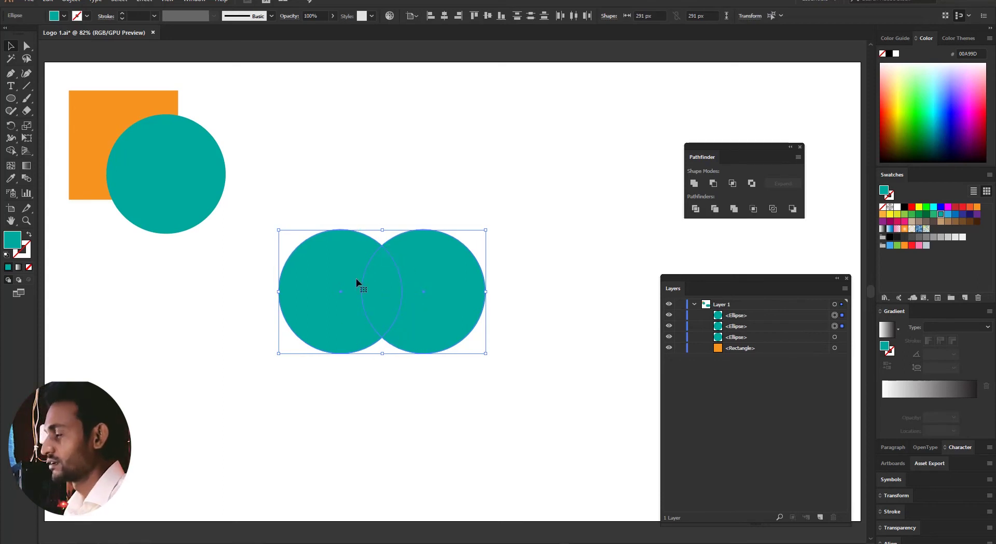
{"action": "left_click", "coordinate": [416, 182]}
{"action": "left_click", "coordinate": [434, 269]}
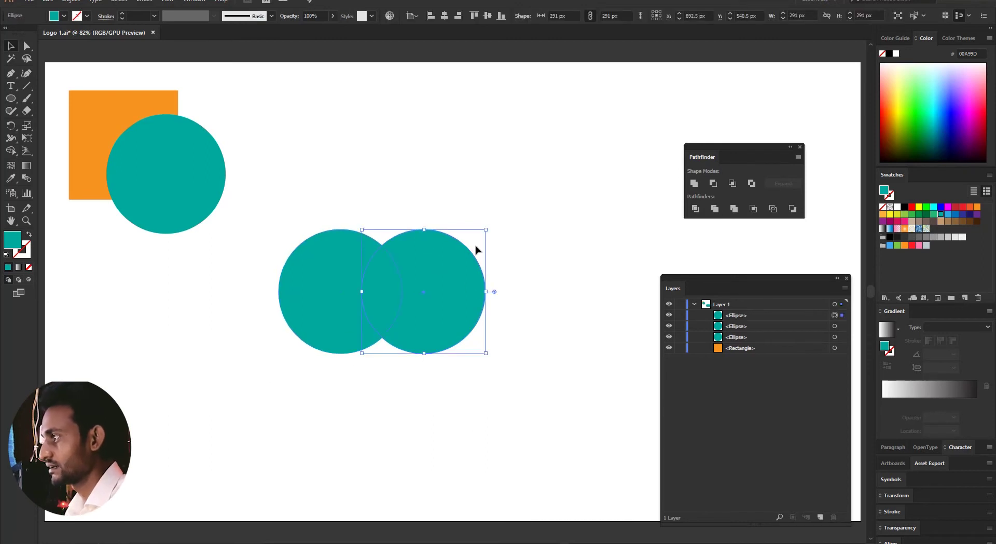
{"action": "key", "text": "Delete"}
Draw an open curved Pen path about 340 × 390 px diagonally across the new circle, from below it to its upper right.
{"action": "key", "text": "p"}
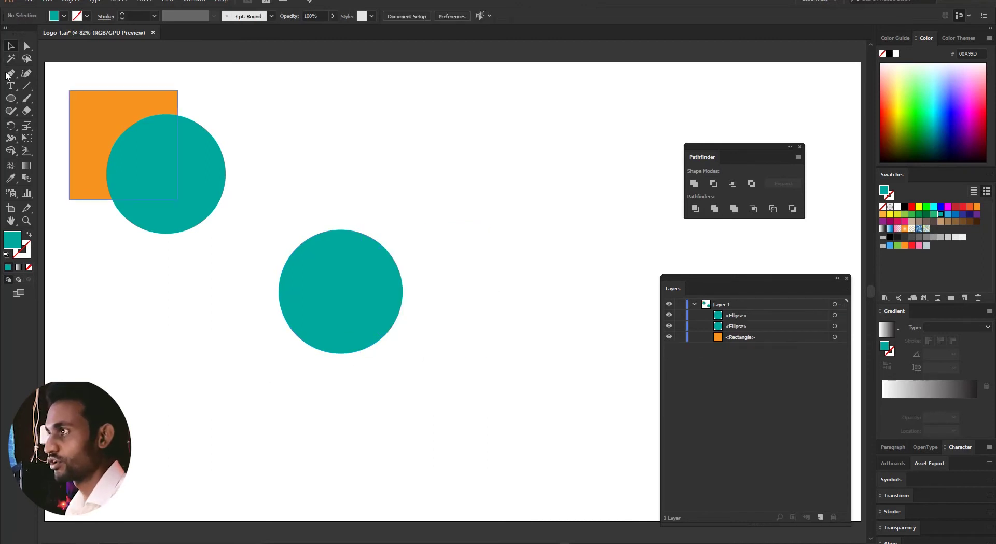
{"action": "left_click", "coordinate": [298, 371]}
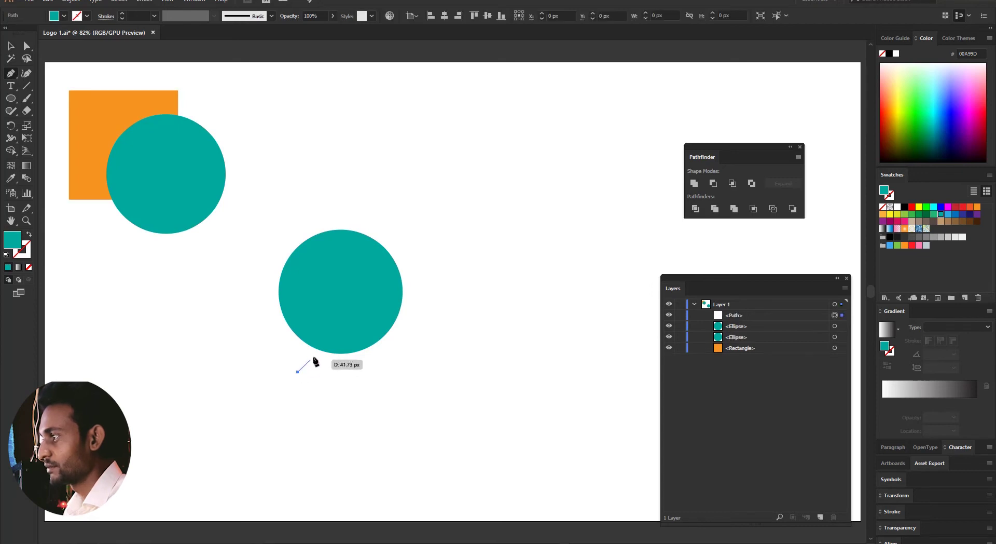
{"action": "left_click_drag", "start_coordinate": [323, 376], "coordinate": [328, 290]}
{"action": "left_click_drag", "start_coordinate": [377, 268], "coordinate": [401, 255]}
{"action": "left_click_drag", "start_coordinate": [444, 207], "coordinate": [445, 178]}
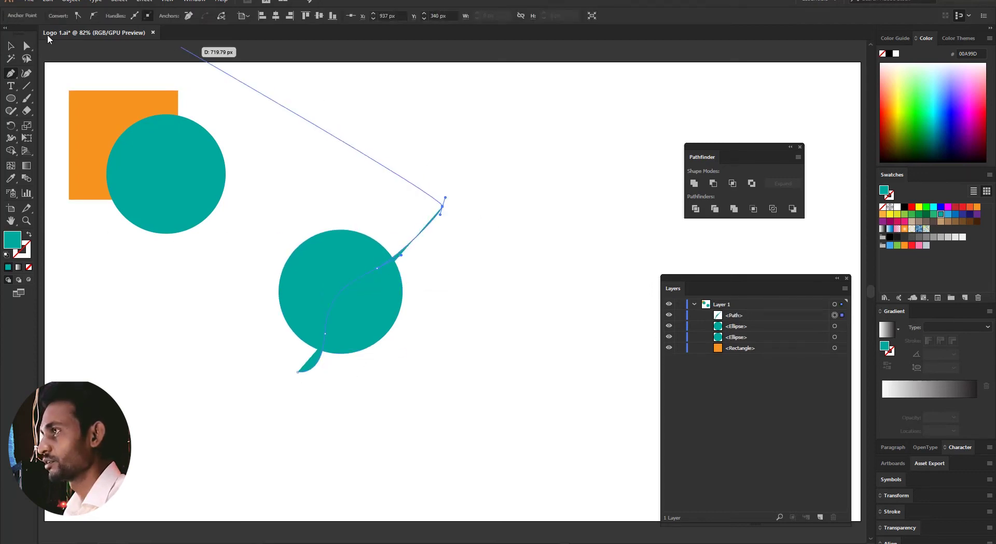
{"action": "left_click", "coordinate": [10, 47]}
{"action": "left_click_drag", "start_coordinate": [384, 168], "coordinate": [525, 249]}
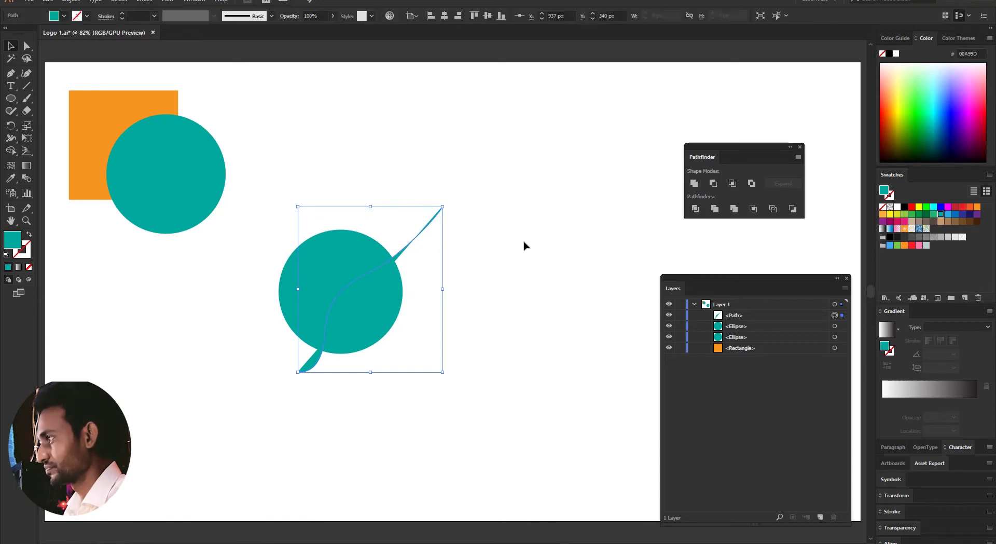
Set the curved path's fill to none, and split the circle along the curve with Pathfinder Divide.
{"action": "left_click", "coordinate": [64, 16]}
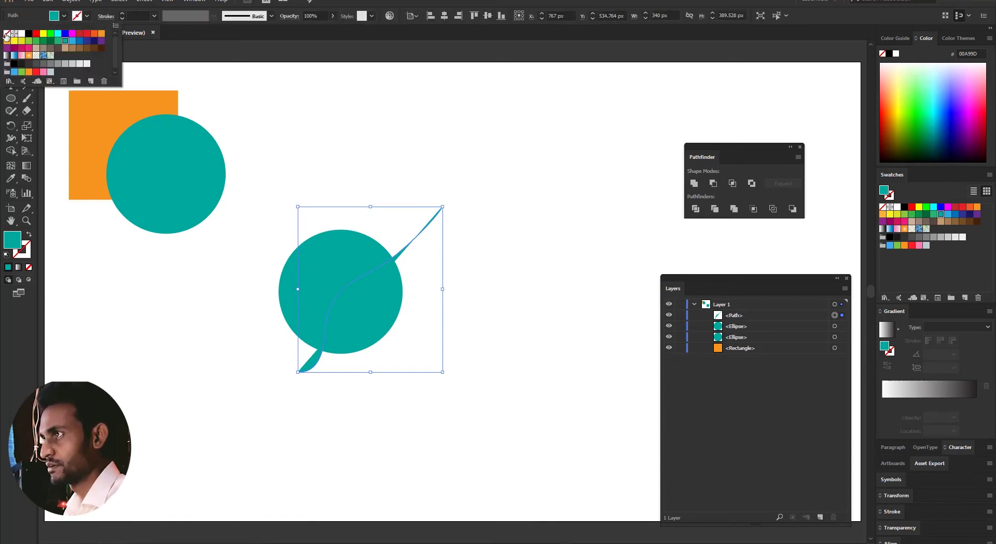
{"action": "left_click", "coordinate": [7, 33]}
{"action": "left_click", "coordinate": [63, 16]}
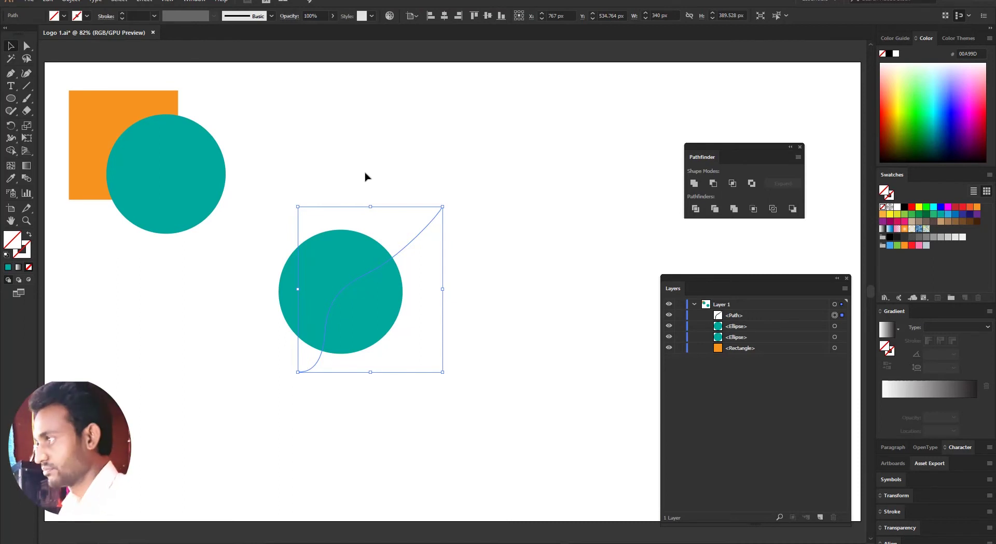
{"action": "left_click_drag", "start_coordinate": [279, 187], "coordinate": [438, 357]}
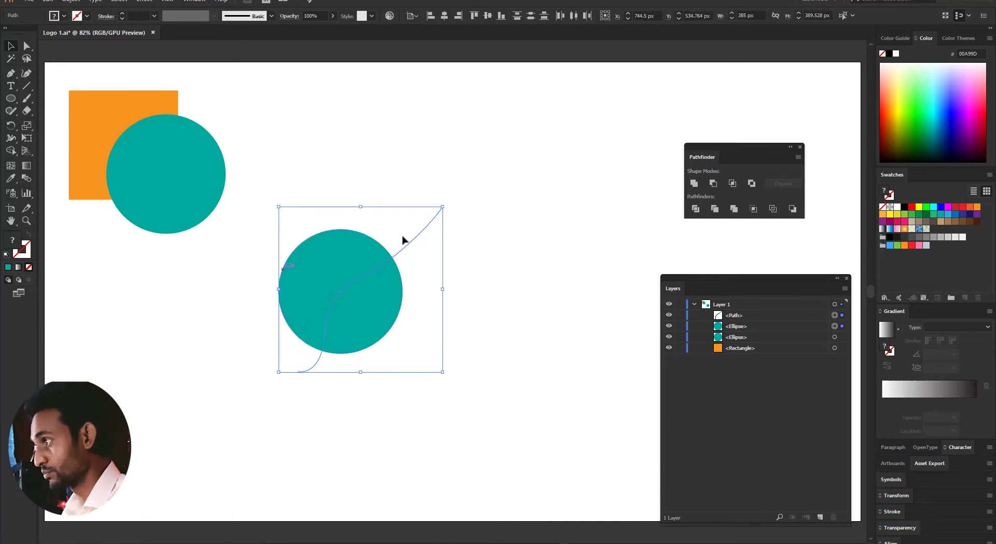
{"action": "left_click", "coordinate": [696, 209]}
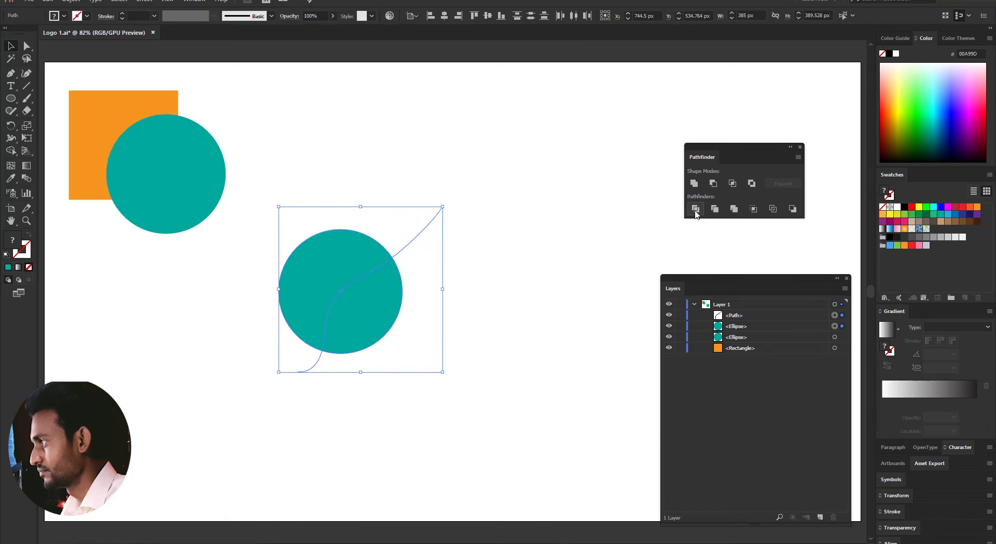
{"action": "left_click", "coordinate": [447, 327]}
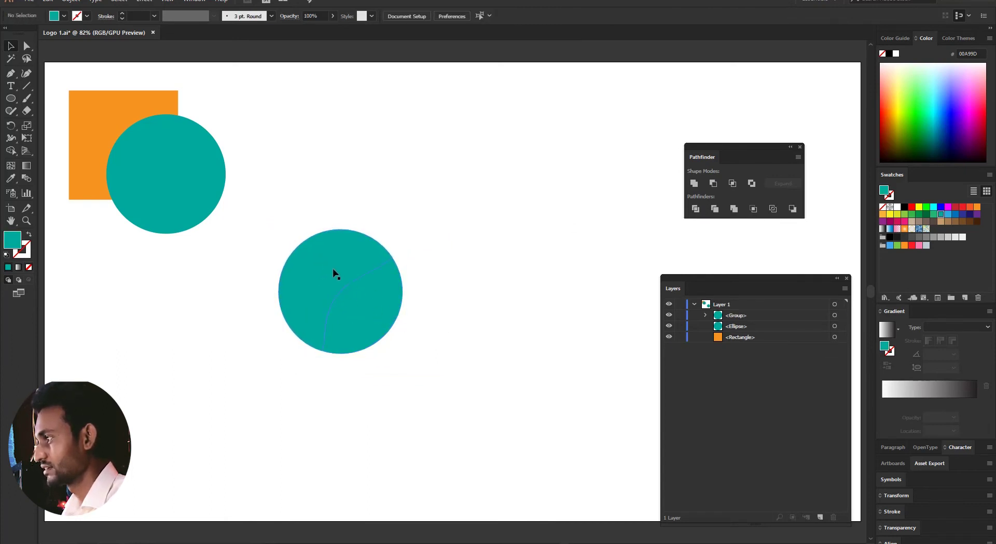
Fill only the lower-right piece of the divided circle with red.
{"action": "left_click", "coordinate": [27, 47]}
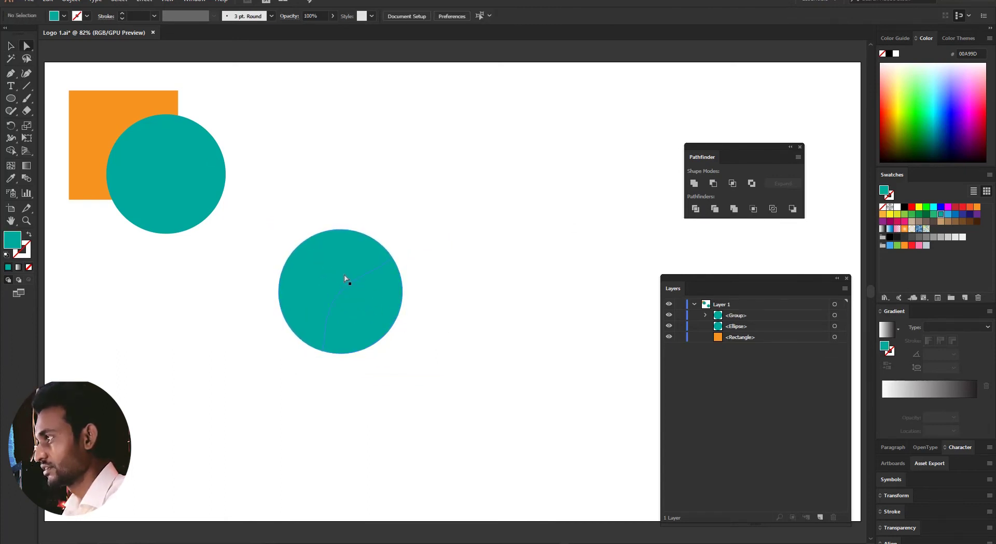
{"action": "left_click", "coordinate": [356, 303]}
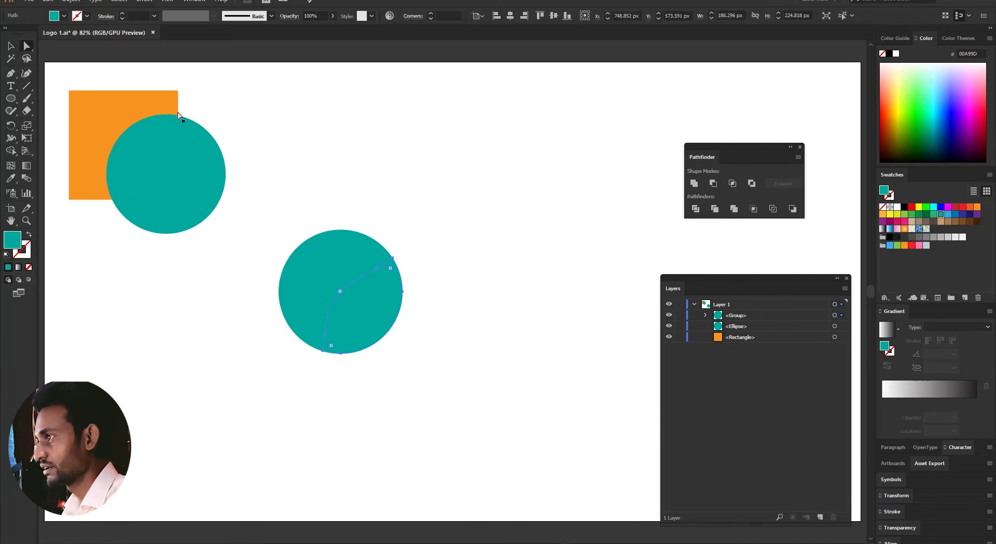
{"action": "left_click", "coordinate": [64, 16]}
{"action": "left_click", "coordinate": [86, 33]}
{"action": "left_click", "coordinate": [371, 162]}
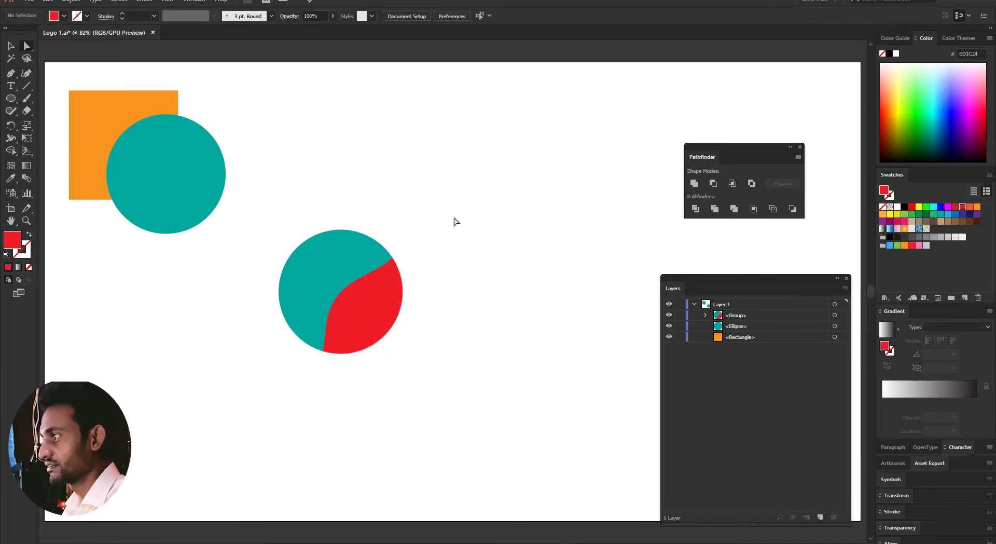
{"action": "left_click_drag", "start_coordinate": [285, 217], "coordinate": [480, 402]}
{"action": "left_click", "coordinate": [479, 325]}
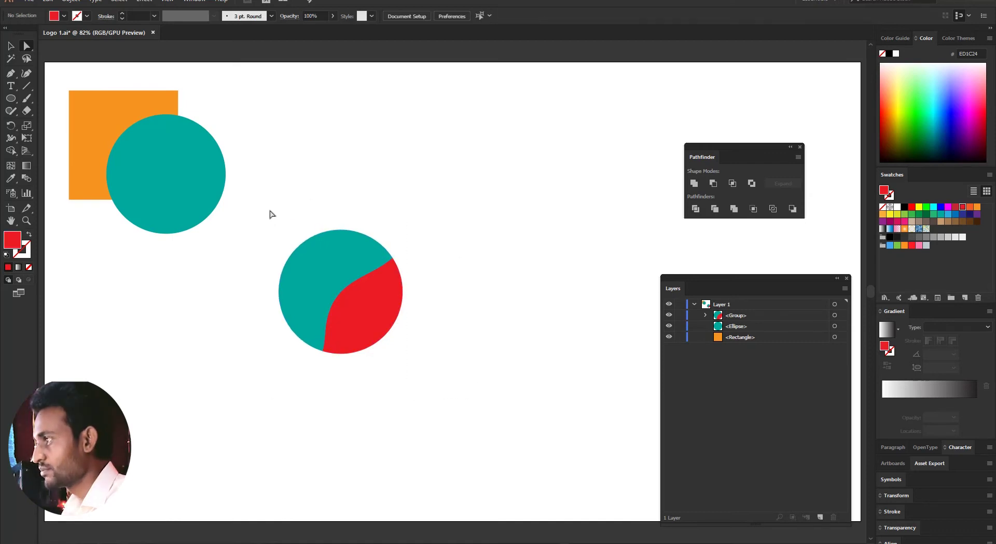
{"action": "left_click_drag", "start_coordinate": [270, 212], "coordinate": [441, 376]}
{"action": "left_click", "coordinate": [220, 275]}
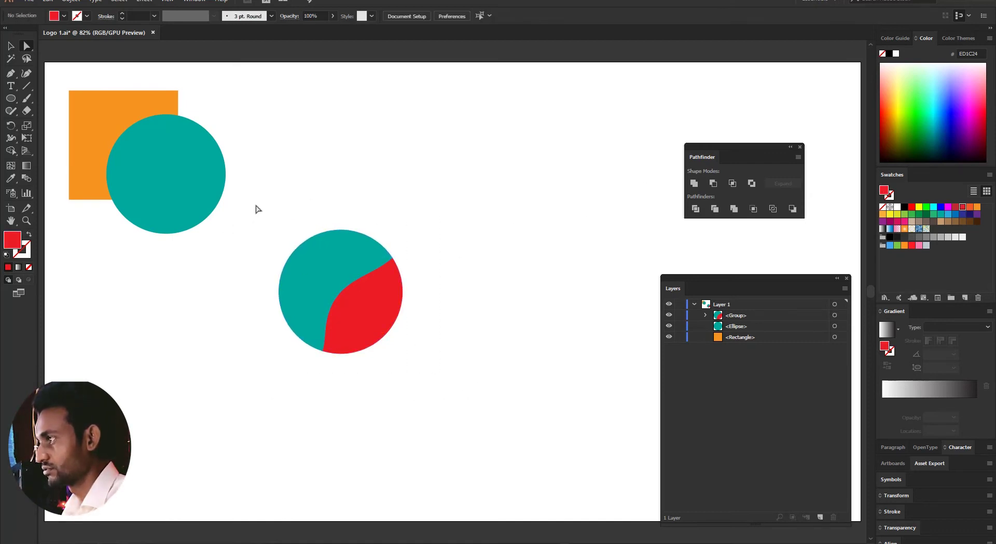
{"action": "left_click_drag", "start_coordinate": [266, 210], "coordinate": [468, 392]}
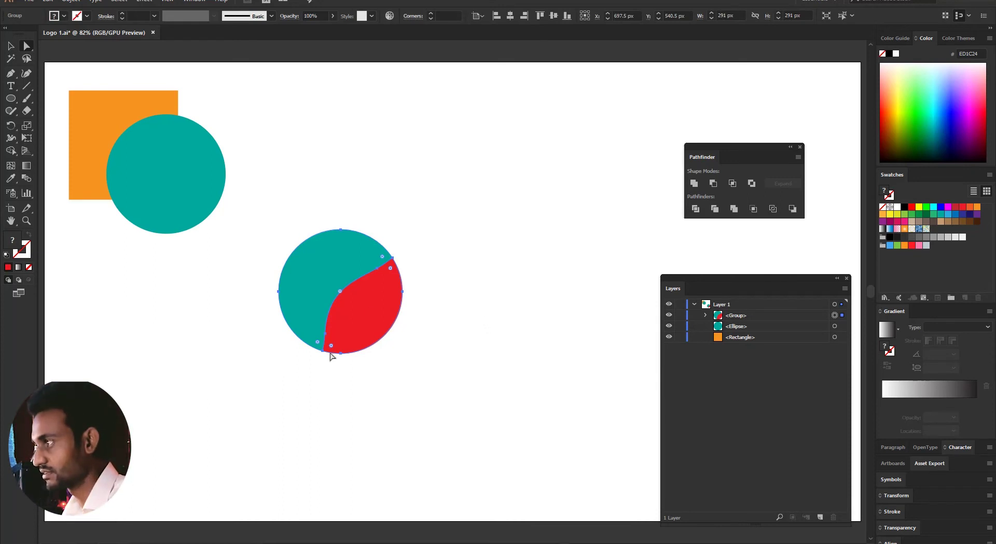
{"action": "left_click", "coordinate": [423, 255]}
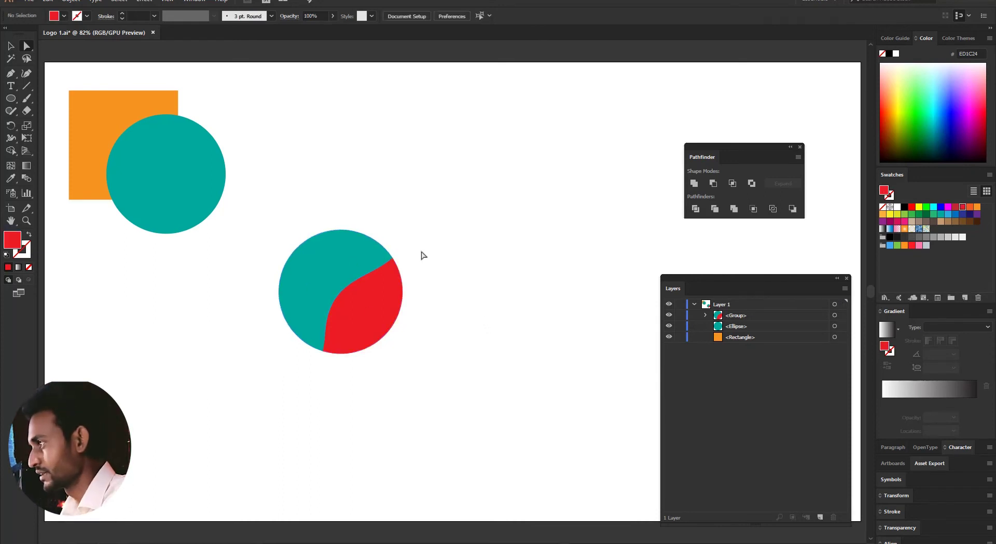
{"action": "left_click_drag", "start_coordinate": [260, 220], "coordinate": [449, 403]}
{"action": "left_click", "coordinate": [429, 358]}
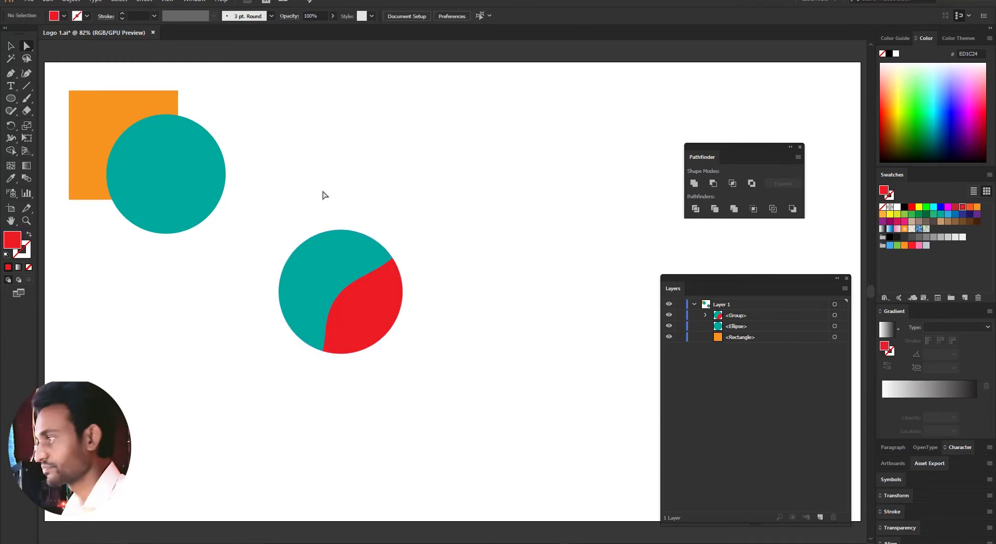
{"action": "left_click_drag", "start_coordinate": [252, 200], "coordinate": [477, 437]}
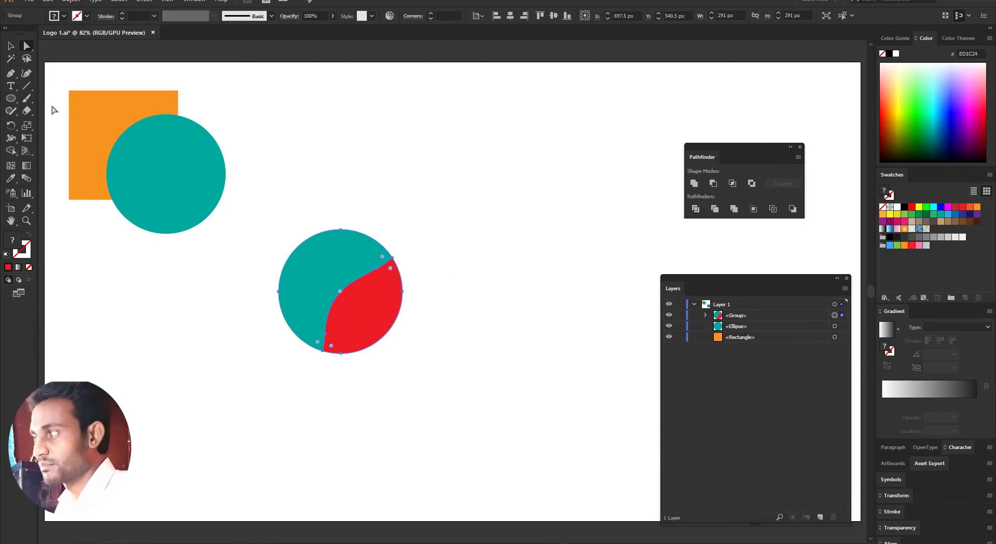
{"action": "left_click_drag", "start_coordinate": [262, 196], "coordinate": [436, 429]}
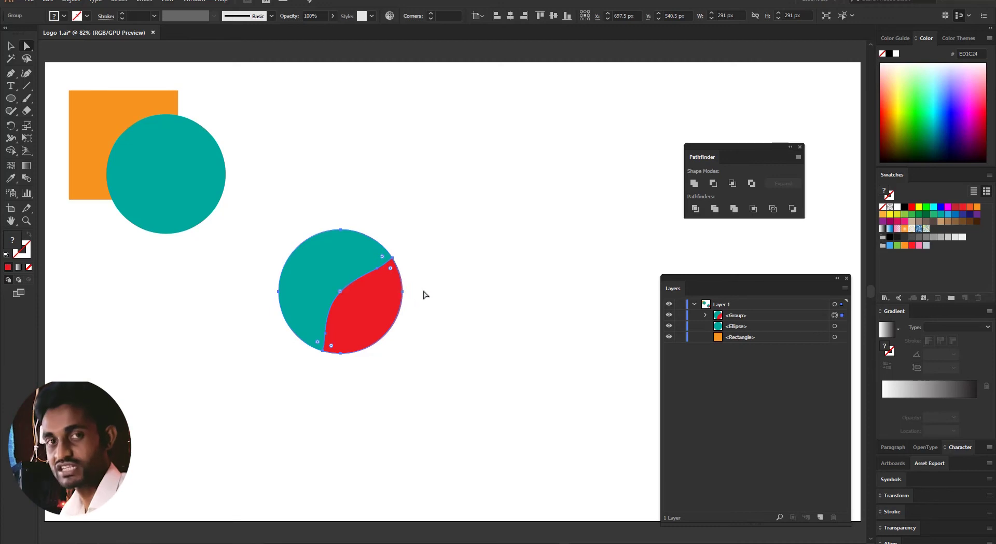
{"action": "left_click_drag", "start_coordinate": [266, 207], "coordinate": [470, 437]}
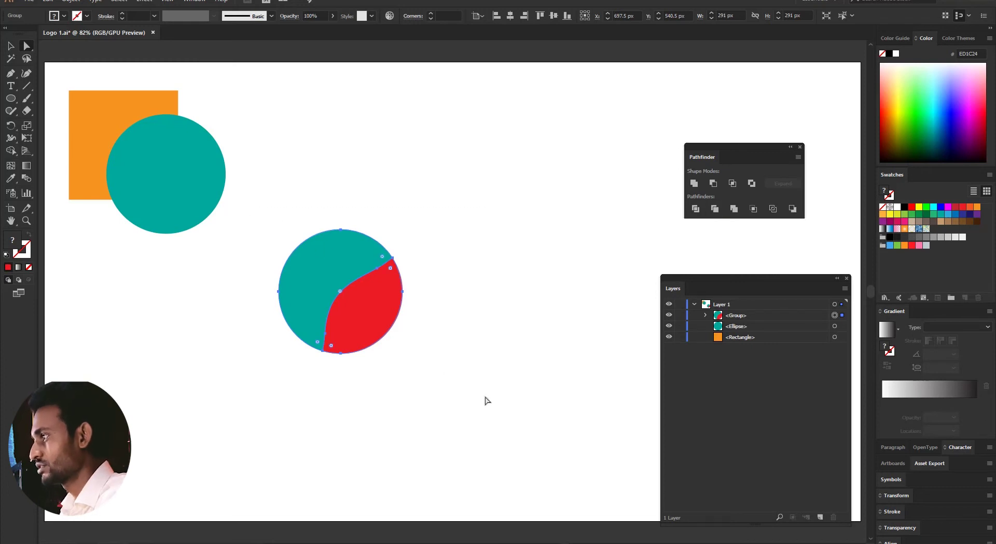
Undo the red fill, the Divide operation and the removal of the curved path's fill.
{"action": "key", "text": "ctrl+z"}
{"action": "key", "text": "ctrl+z"}
{"action": "key", "text": "ctrl+z"}
{"action": "key", "text": "ctrl+z"}
{"action": "key", "text": "ctrl+z"}
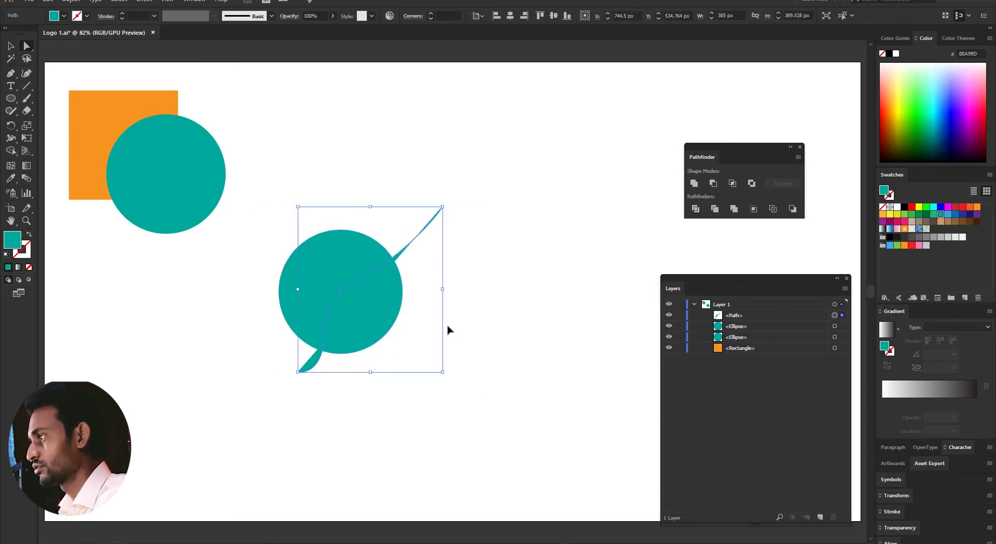
Remove the curved path and duplicate the remaining circle to its right so the two overlapping circles span about 475 px.
{"action": "left_click", "coordinate": [360, 293]}
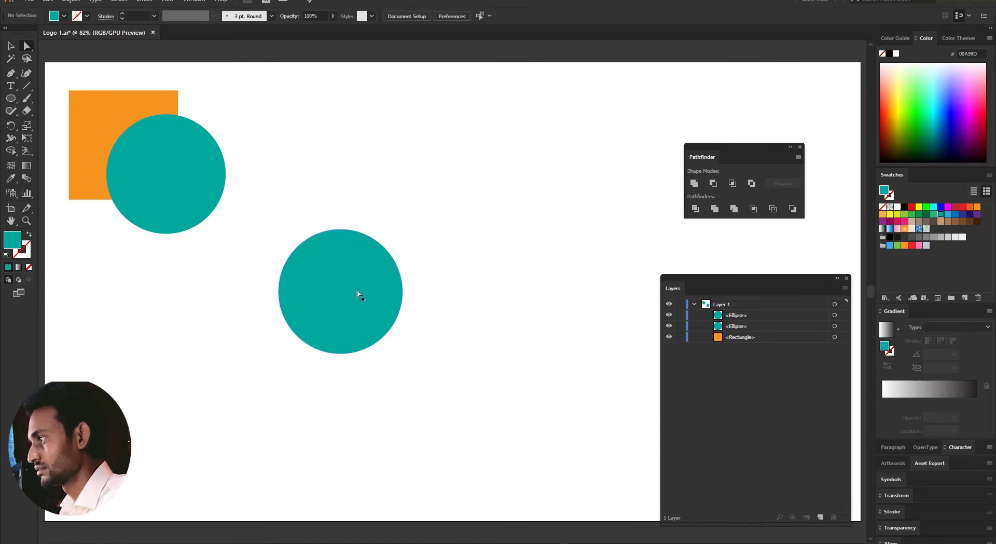
{"action": "left_click_drag", "start_coordinate": [381, 294], "coordinate": [459, 297], "text": "alt"}
{"action": "left_click_drag", "start_coordinate": [253, 206], "coordinate": [549, 444]}
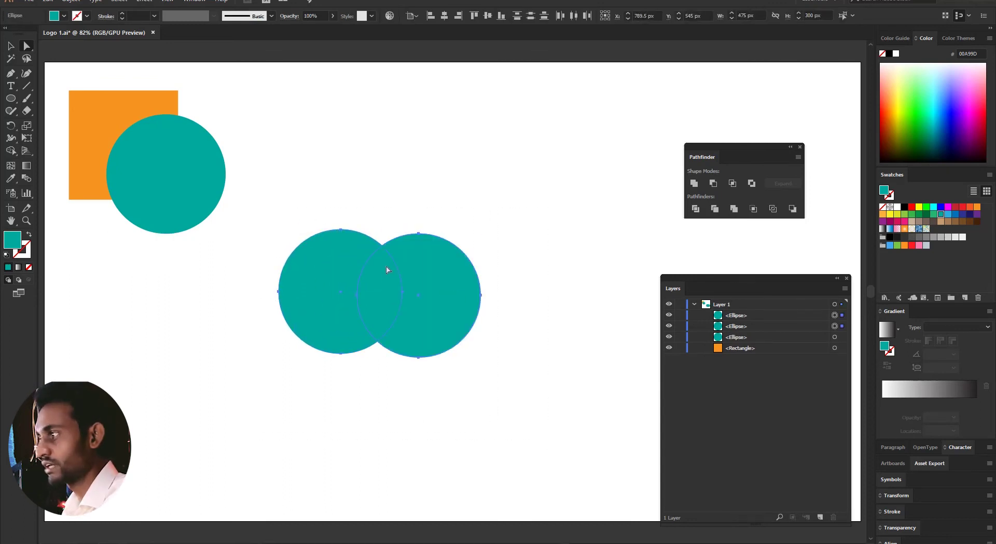
Apply Pathfinder Trim to the two overlapping circles and select each resulting piece to inspect it.
{"action": "left_click", "coordinate": [715, 209]}
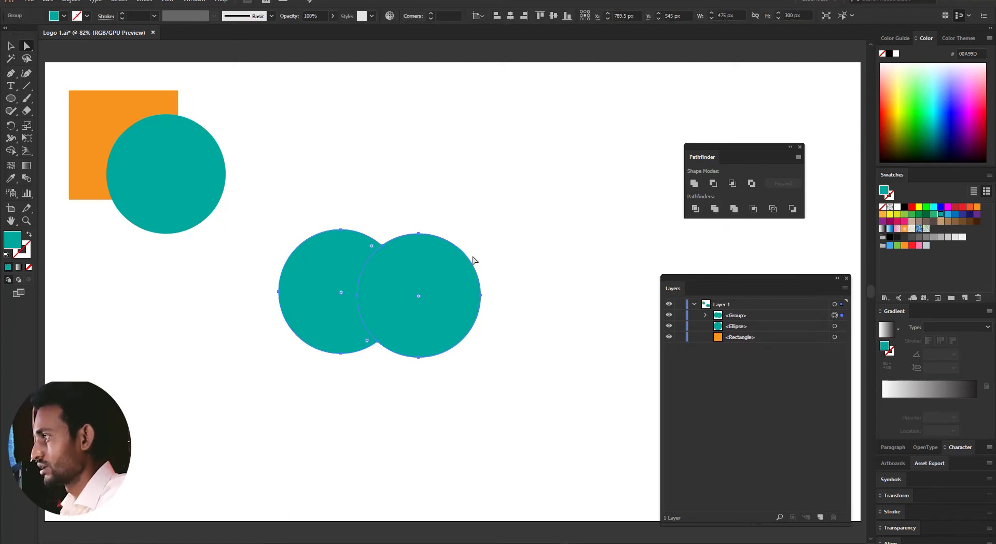
{"action": "left_click", "coordinate": [196, 293]}
{"action": "left_click", "coordinate": [325, 269]}
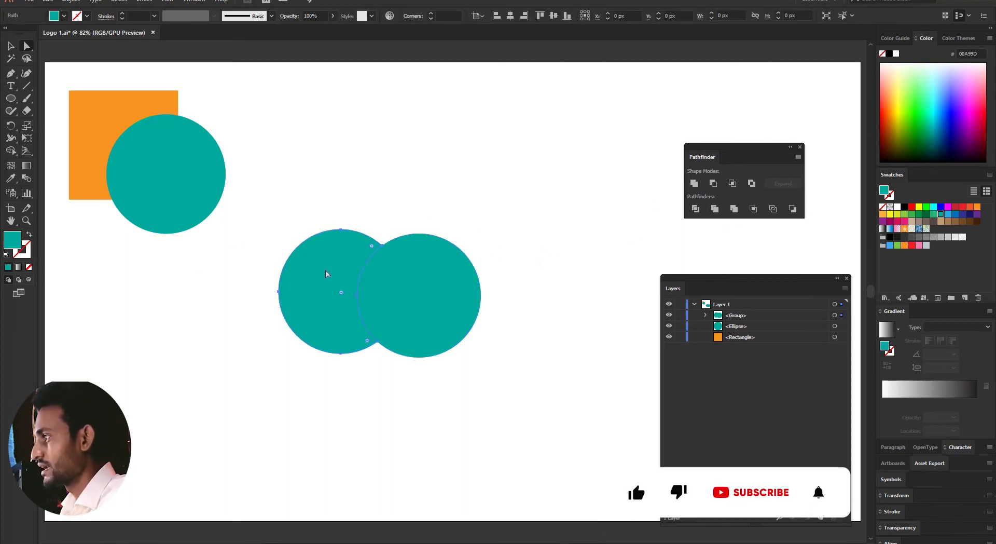
{"action": "left_click", "coordinate": [405, 294]}
{"action": "left_click", "coordinate": [322, 305]}
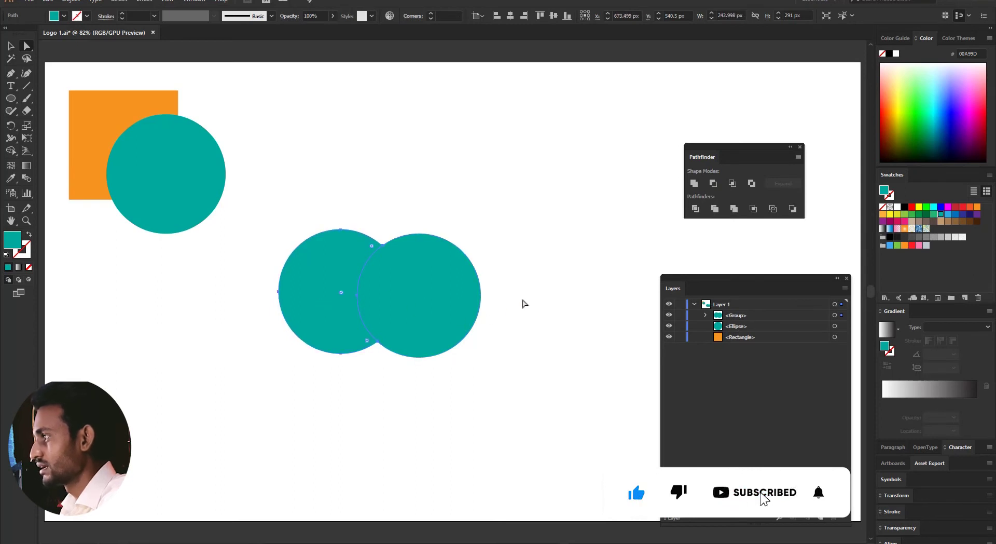
{"action": "left_click", "coordinate": [529, 298]}
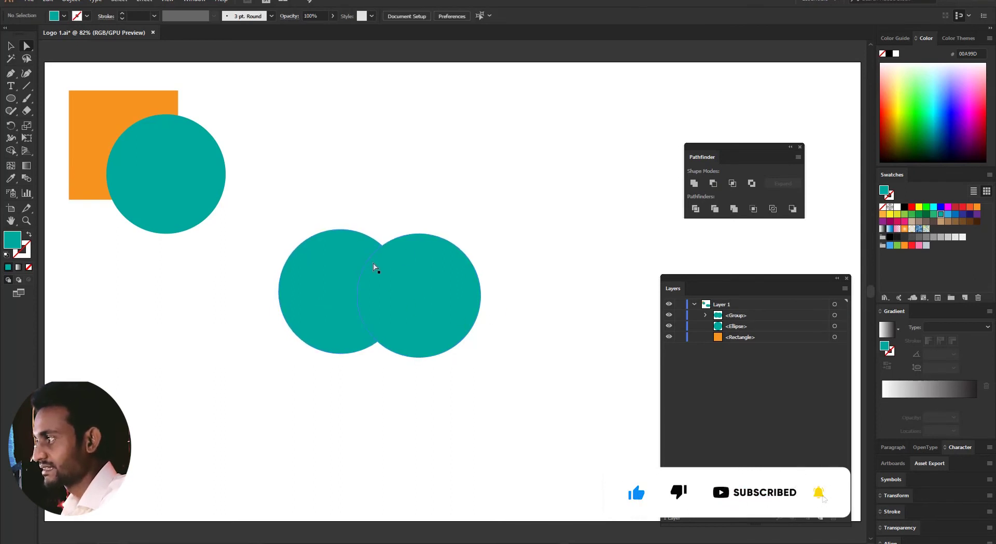
Move the trimmed crescent about 29 px to the left, away from the full circle.
{"action": "left_click", "coordinate": [415, 292]}
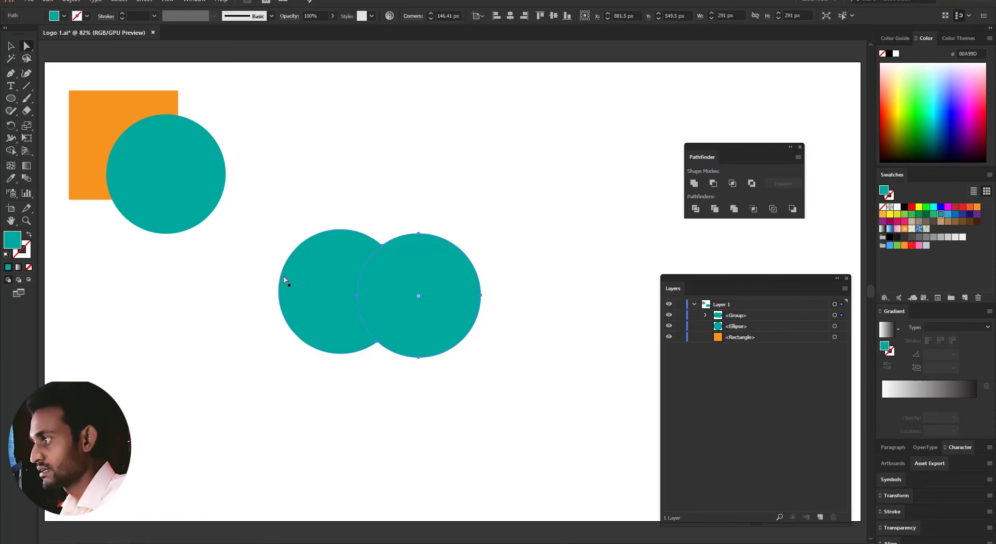
{"action": "left_click", "coordinate": [305, 269]}
{"action": "left_click_drag", "start_coordinate": [311, 278], "coordinate": [298, 276]}
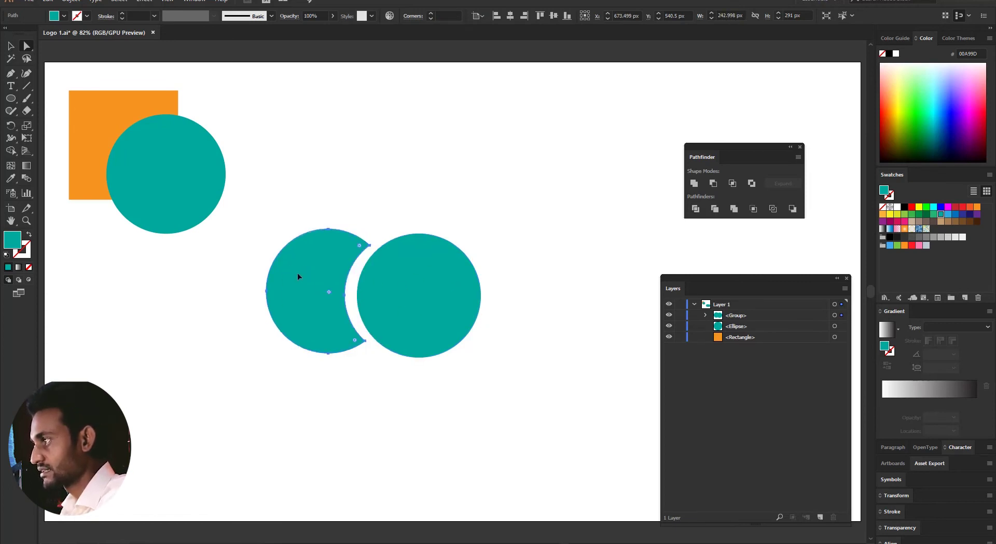
{"action": "left_click", "coordinate": [334, 396]}
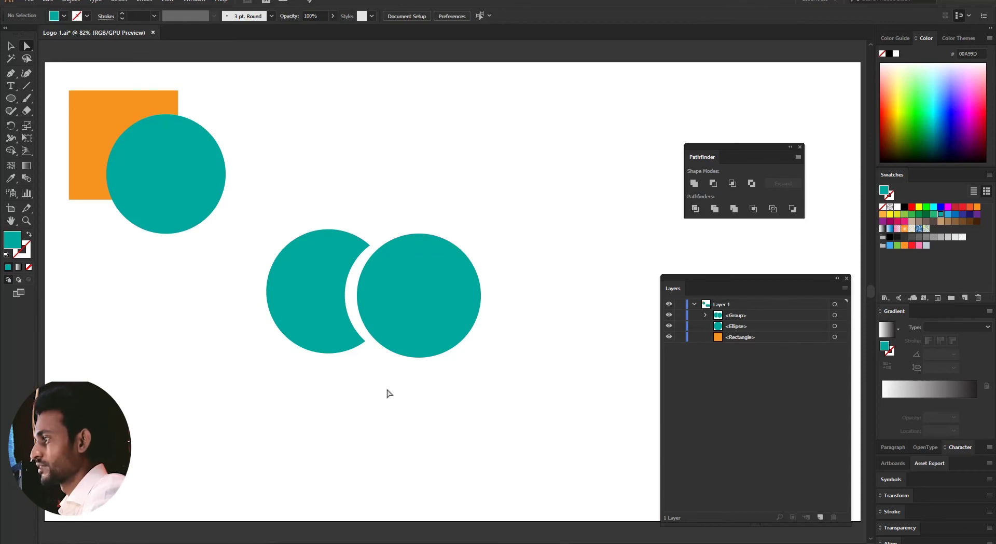
Undo the crescent's move and the Trim operation on the two circles.
{"action": "left_click", "coordinate": [400, 289]}
{"action": "left_click", "coordinate": [314, 269]}
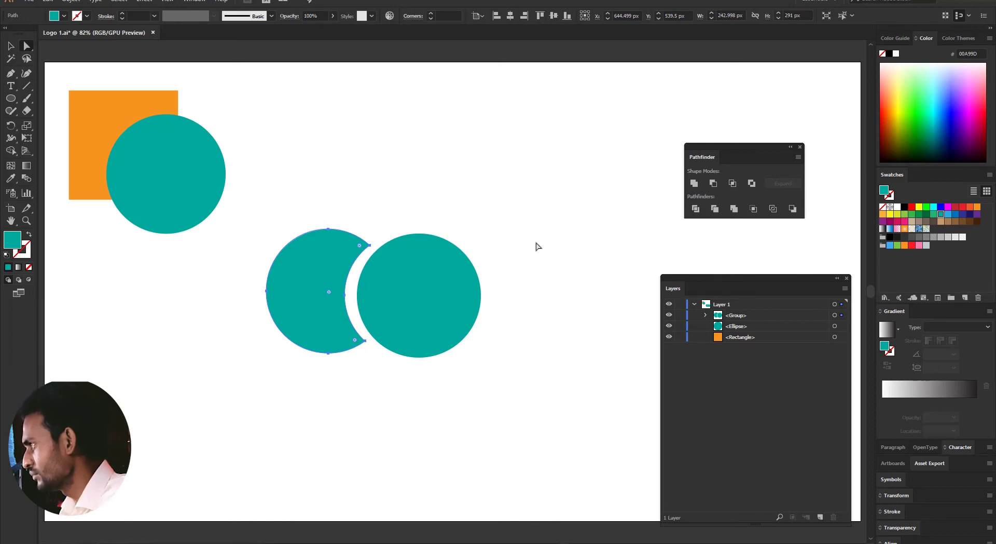
{"action": "left_click_drag", "start_coordinate": [257, 209], "coordinate": [506, 388]}
{"action": "left_click", "coordinate": [559, 327]}
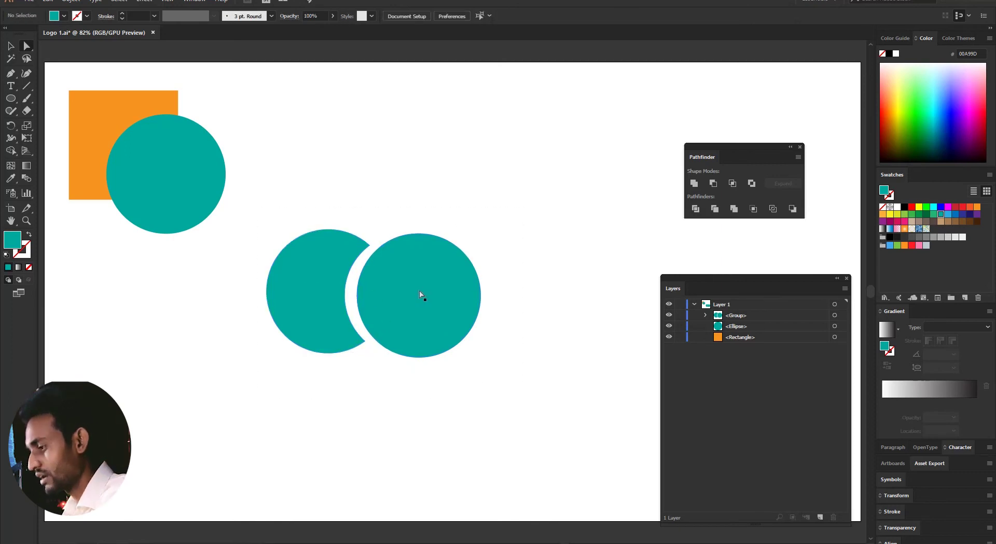
{"action": "key", "text": "ctrl+z"}
{"action": "key", "text": "ctrl+z"}
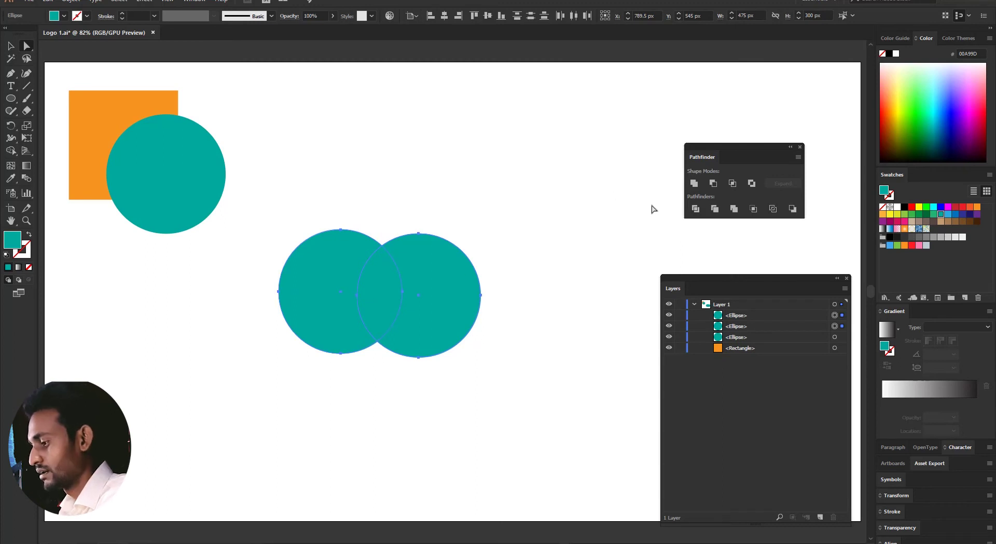
Apply Pathfinder Merge to the two overlapping circles and move the right circle about 52 px to the right.
{"action": "left_click", "coordinate": [734, 209]}
{"action": "left_click", "coordinate": [474, 239]}
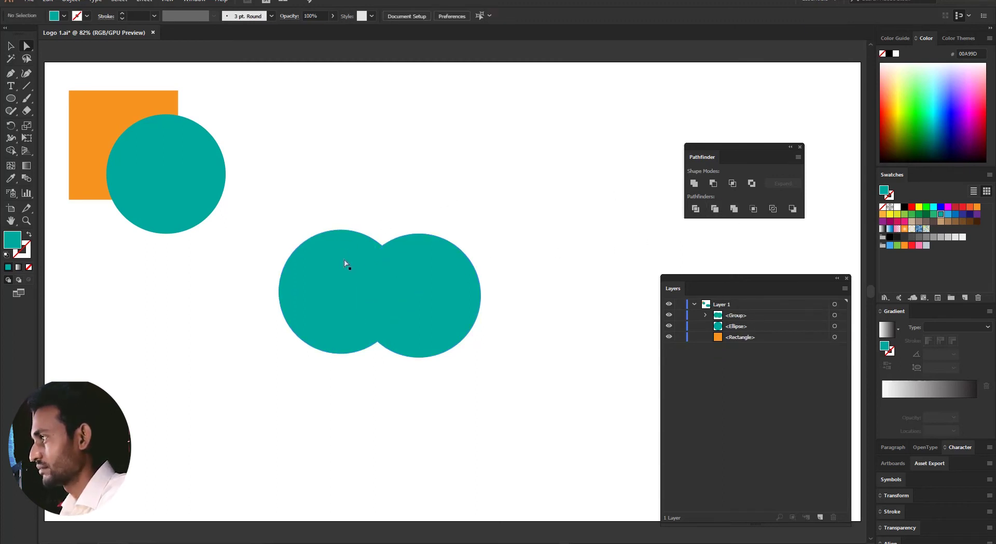
{"action": "left_click_drag", "start_coordinate": [438, 284], "coordinate": [460, 281]}
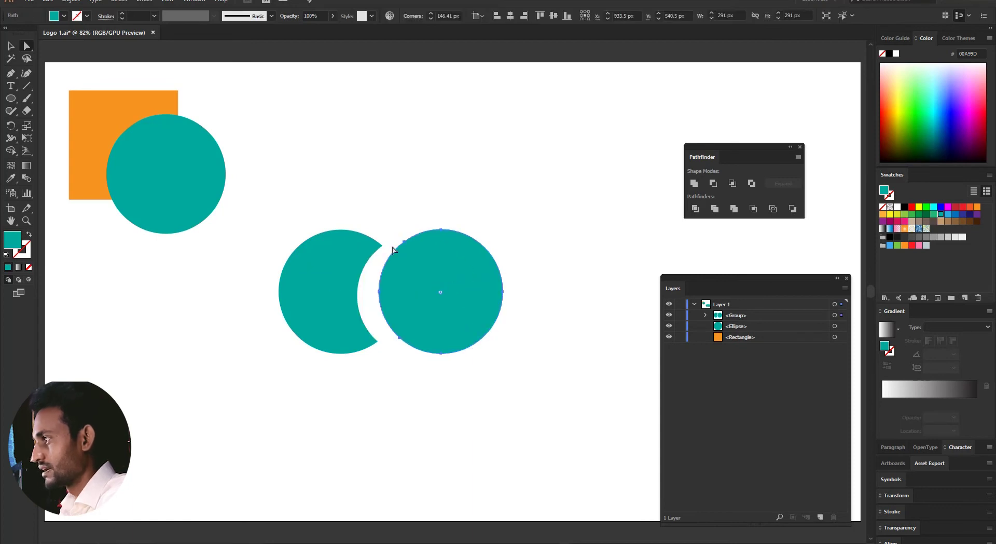
Undo the right circle's move and the Pathfinder operation on the two circles.
{"action": "left_click_drag", "start_coordinate": [276, 217], "coordinate": [550, 421]}
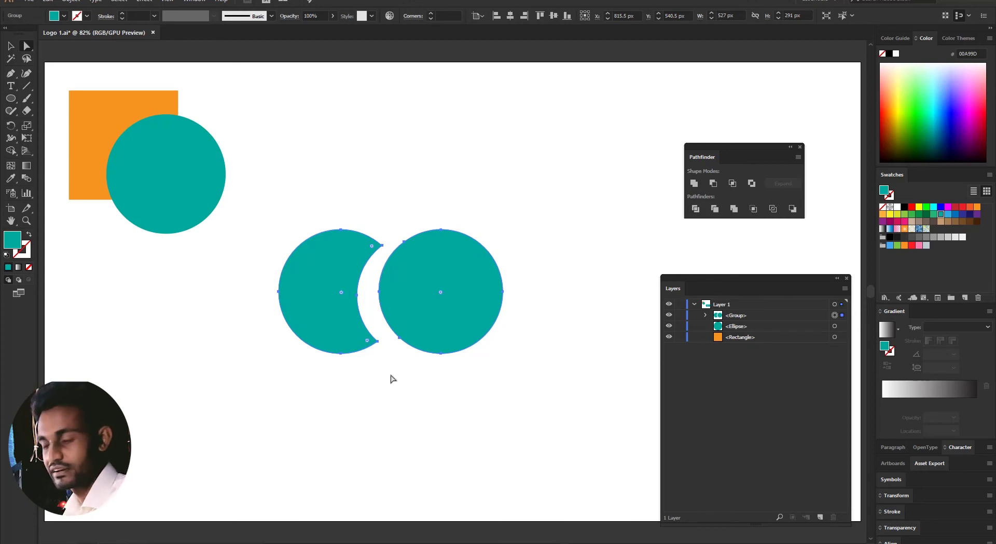
{"action": "key", "text": "ctrl+z"}
{"action": "key", "text": "ctrl+z"}
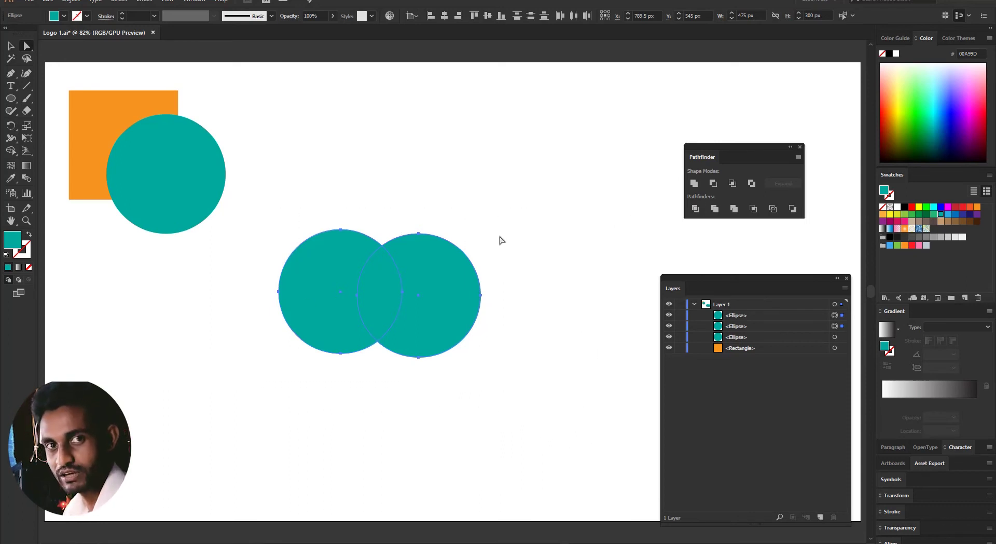
Apply Pathfinder Merge to the two same-coloured overlapping circles again and undo it.
{"action": "left_click_drag", "start_coordinate": [268, 203], "coordinate": [565, 415]}
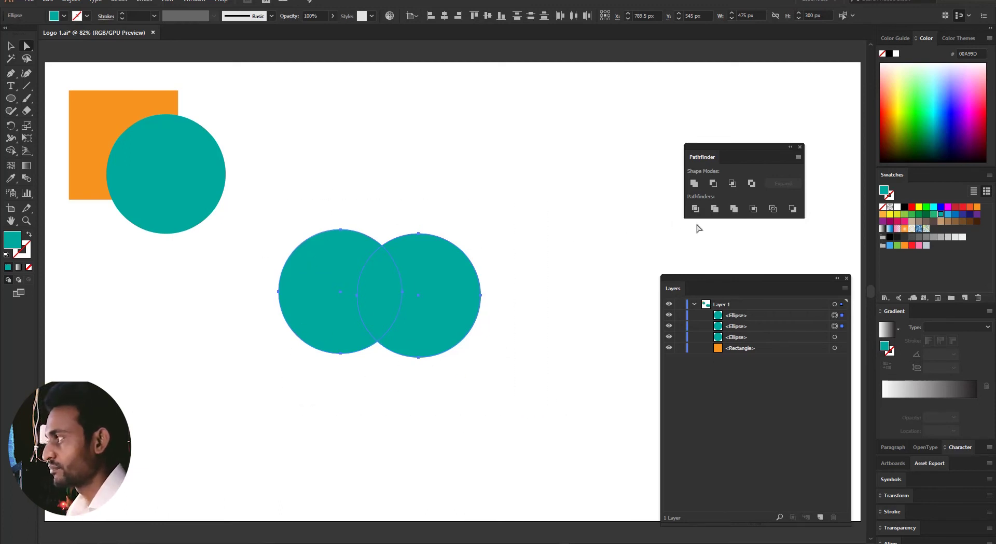
{"action": "left_click", "coordinate": [734, 208]}
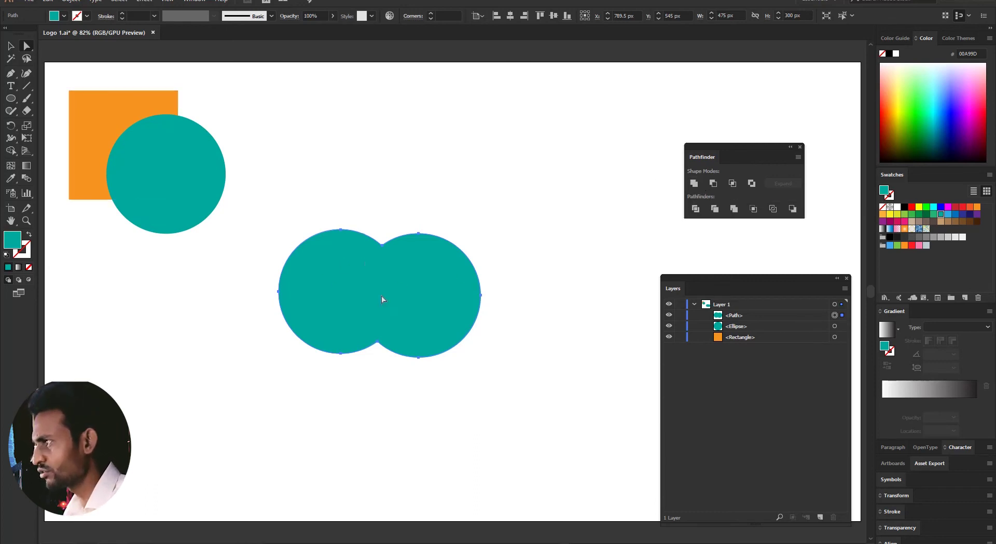
{"action": "key", "text": "ctrl+z"}
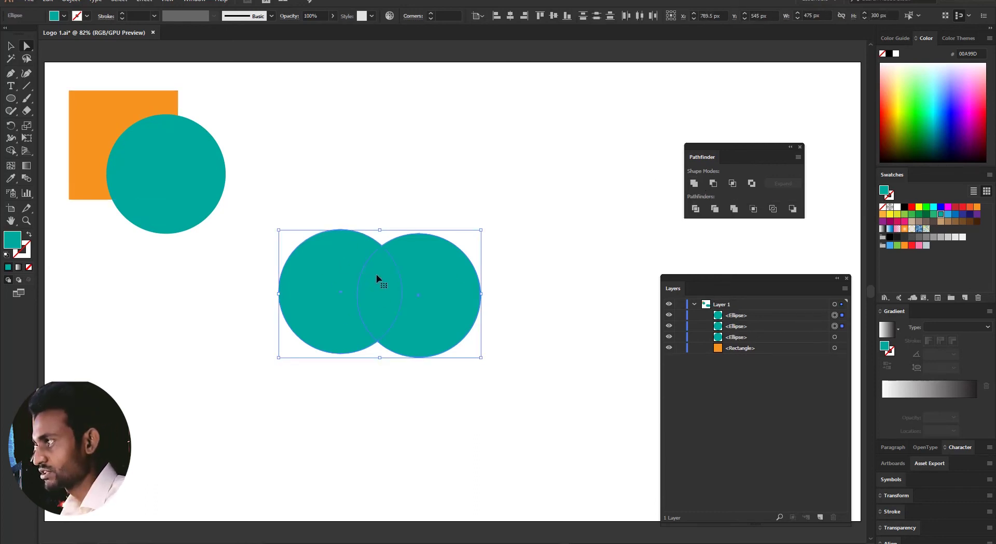
{"action": "left_click", "coordinate": [499, 191]}
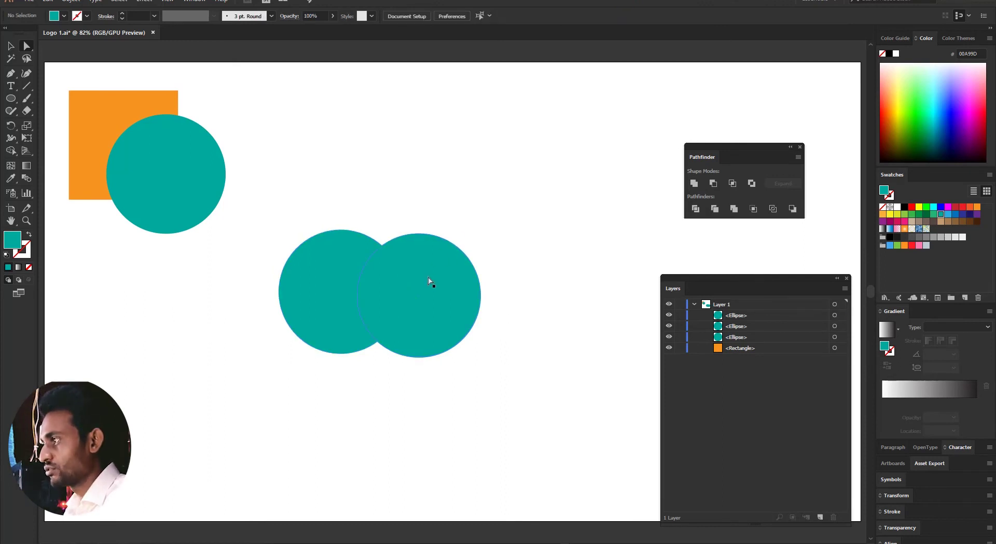
Move the square-and-circle pair to about X 404, Y 464 px and the two overlapping circles to about X 990, Y 502 px.
{"action": "left_click", "coordinate": [438, 282]}
{"action": "left_click_drag", "start_coordinate": [269, 201], "coordinate": [552, 400]}
{"action": "left_click_drag", "start_coordinate": [445, 285], "coordinate": [564, 292]}
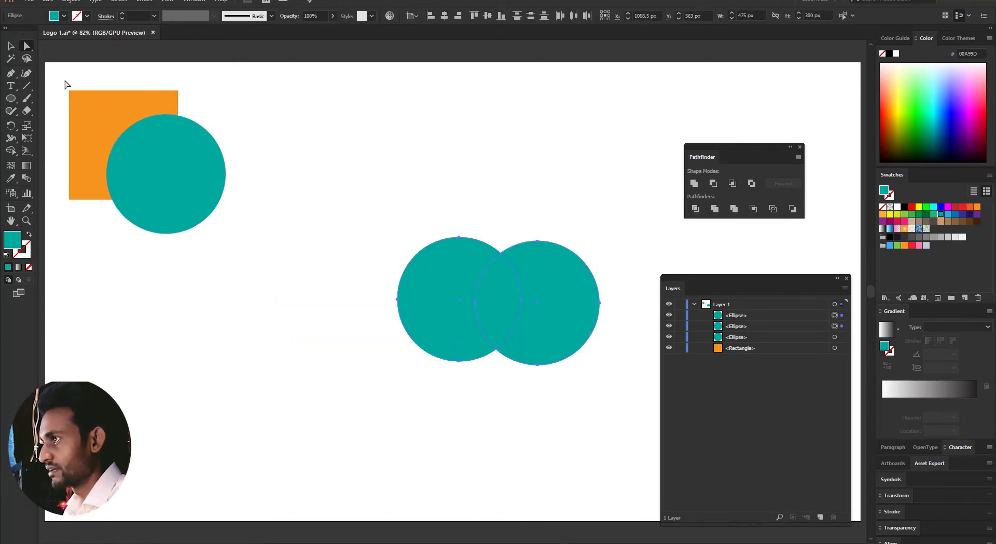
{"action": "left_click_drag", "start_coordinate": [52, 67], "coordinate": [249, 257]}
{"action": "left_click_drag", "start_coordinate": [166, 159], "coordinate": [235, 256]}
{"action": "left_click", "coordinate": [429, 276]}
{"action": "left_click", "coordinate": [572, 332], "text": "shift"}
{"action": "left_click_drag", "start_coordinate": [564, 322], "coordinate": [527, 294]}
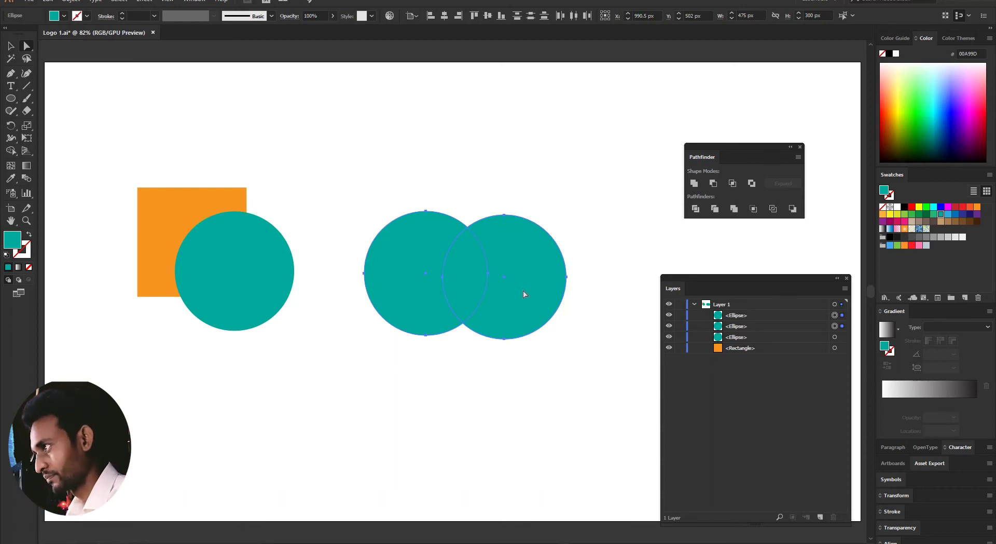
Combine the two overlapping teal circles into one shape with Pathfinder Merge.
{"action": "left_click_drag", "start_coordinate": [338, 186], "coordinate": [603, 406]}
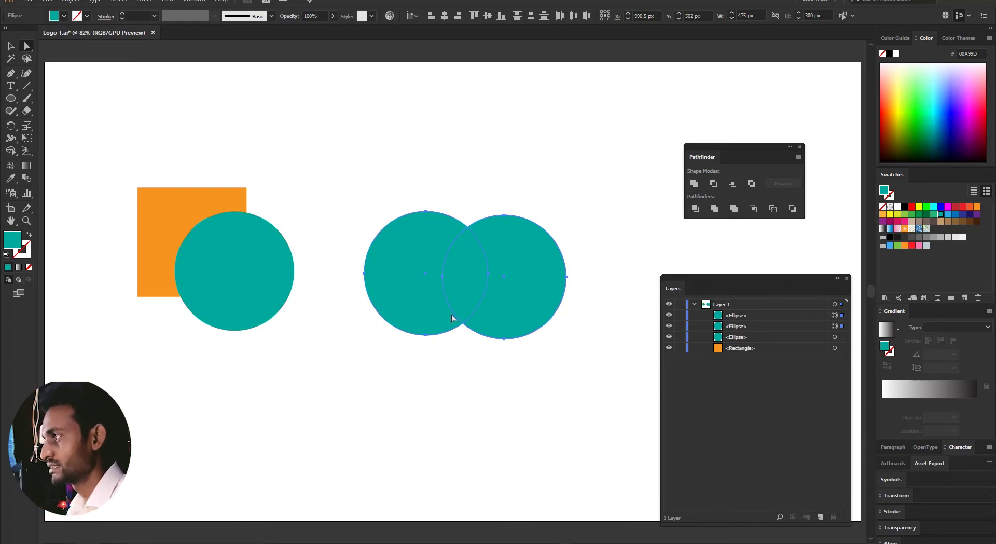
{"action": "left_click_drag", "start_coordinate": [323, 174], "coordinate": [602, 393]}
{"action": "left_click", "coordinate": [734, 210]}
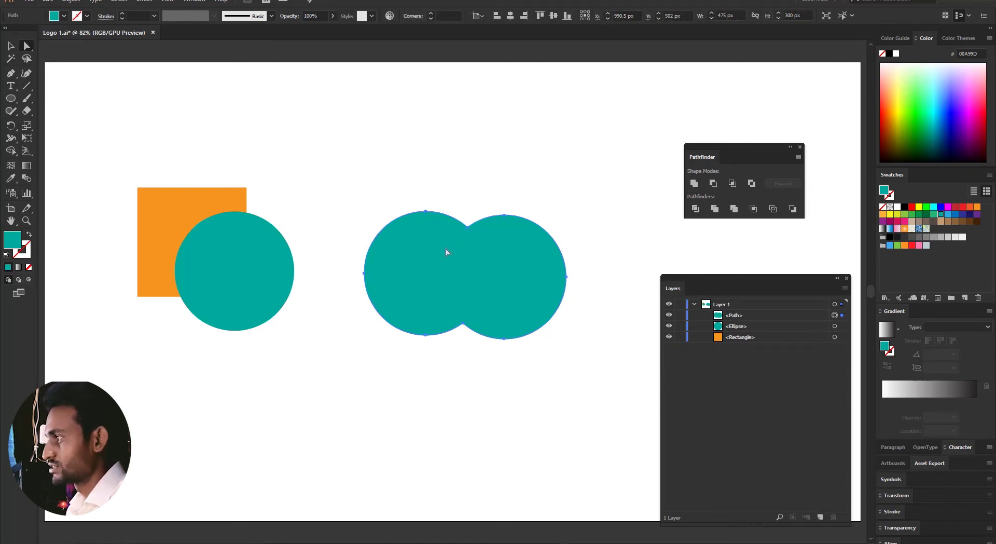
{"action": "left_click", "coordinate": [583, 200]}
Combine the orange square and its overlapping teal circle with the Unite shape mode.
{"action": "left_click_drag", "start_coordinate": [98, 164], "coordinate": [356, 389]}
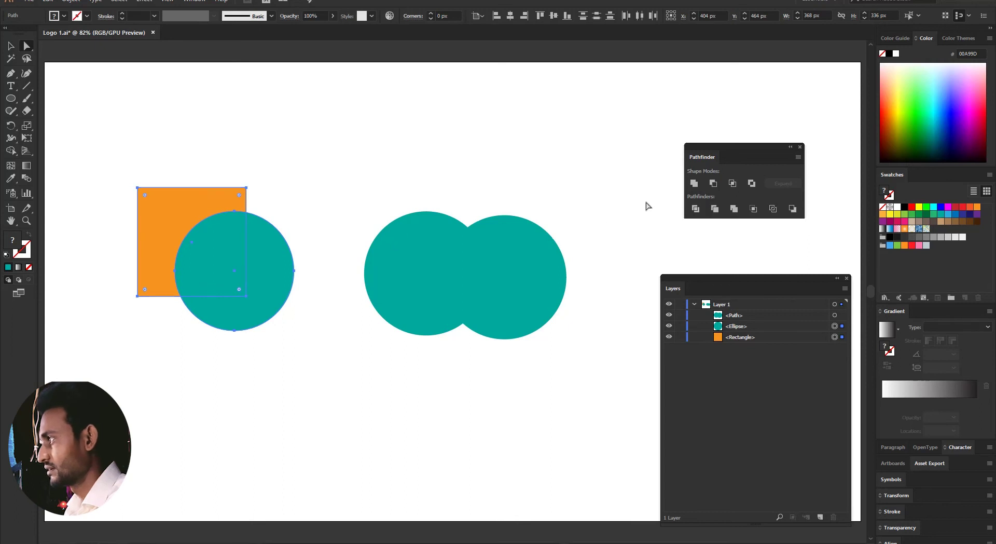
{"action": "left_click", "coordinate": [692, 185]}
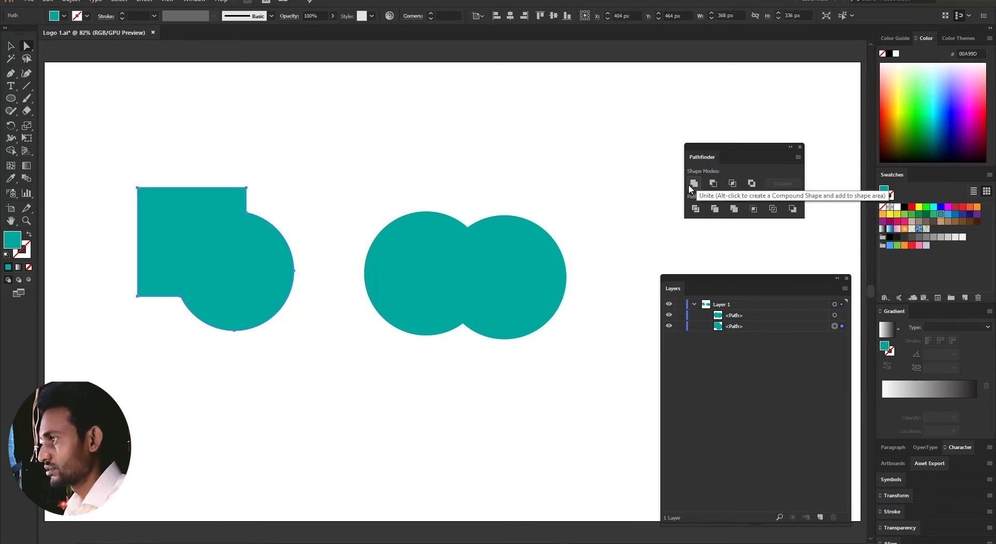
{"action": "left_click", "coordinate": [246, 176]}
{"action": "left_click", "coordinate": [200, 253]}
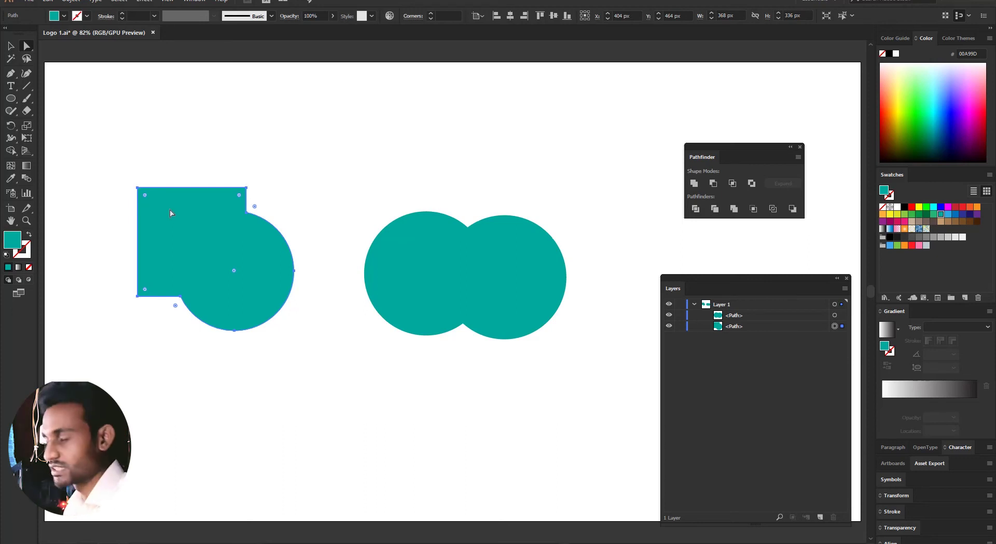
Undo the Unite of the square and circle and the Merge of the two teal circles.
{"action": "key", "text": "ctrl+z"}
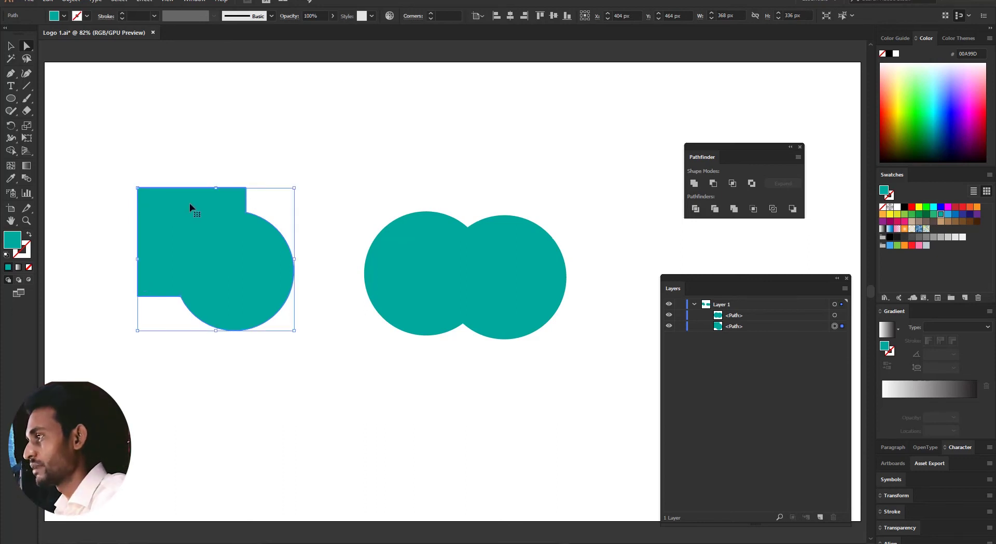
{"action": "key", "text": "ctrl+z"}
{"action": "left_click", "coordinate": [350, 184]}
{"action": "left_click", "coordinate": [436, 228]}
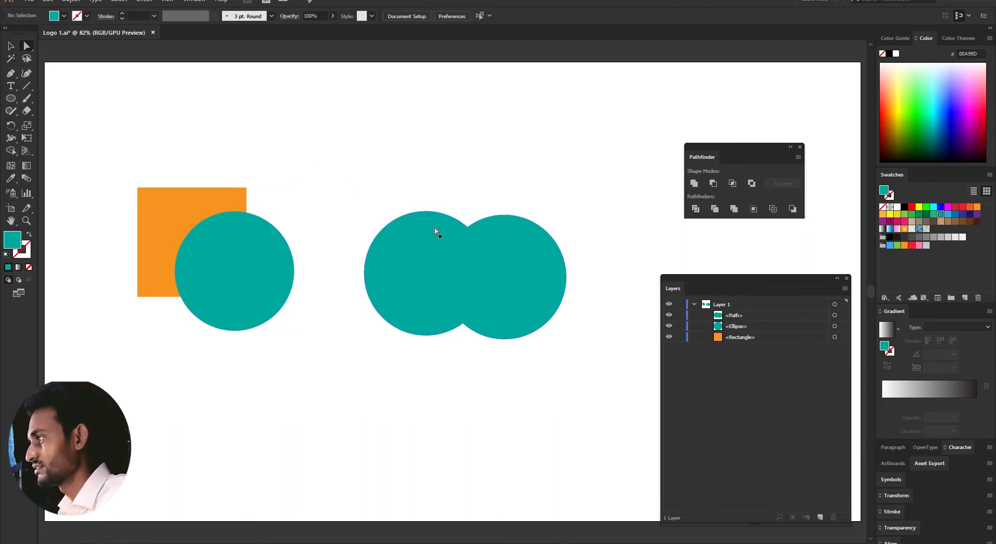
{"action": "key", "text": "ctrl+z"}
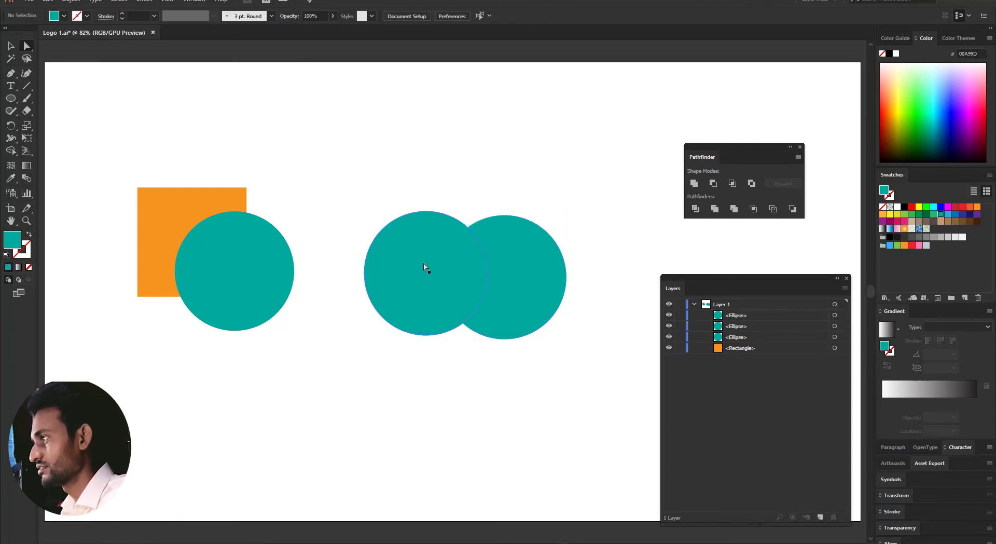
Recolour the left circle of the overlapping pair with the orange sampled from the square.
{"action": "left_click", "coordinate": [423, 264]}
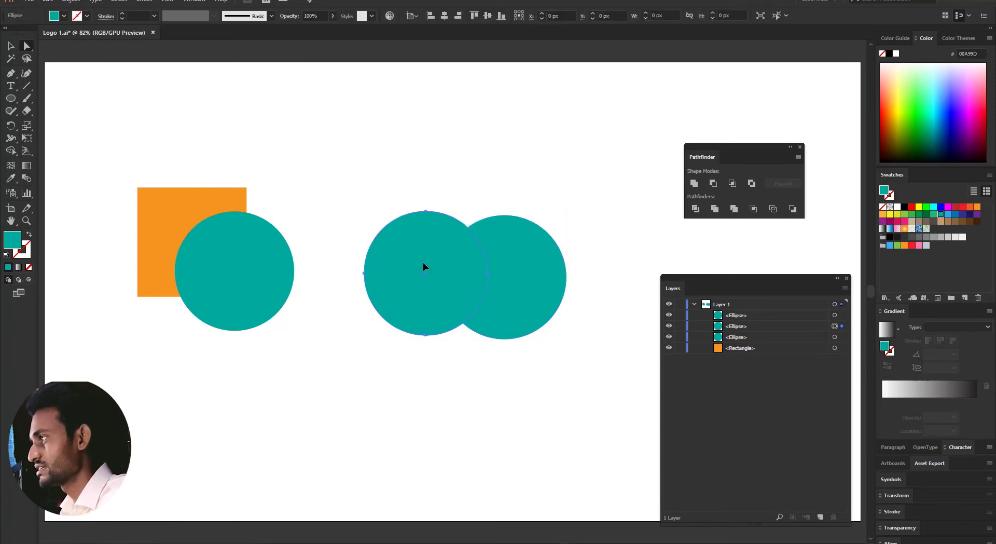
{"action": "left_click", "coordinate": [10, 178]}
{"action": "left_click", "coordinate": [178, 195]}
{"action": "left_click", "coordinate": [22, 45]}
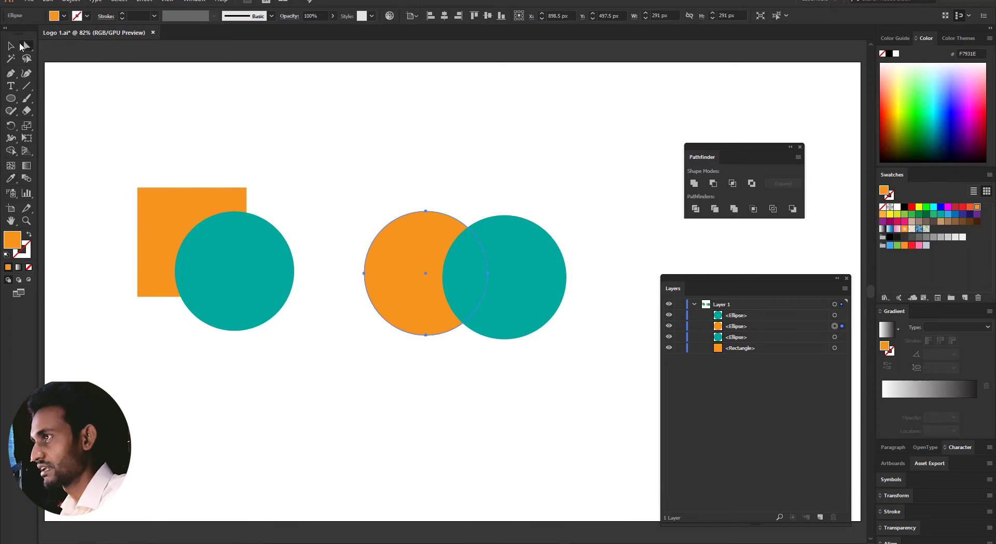
{"action": "left_click", "coordinate": [250, 145]}
Apply Pathfinder Merge to the orange and teal circles and move the teal circle about 38 px to the right.
{"action": "left_click_drag", "start_coordinate": [328, 176], "coordinate": [607, 378]}
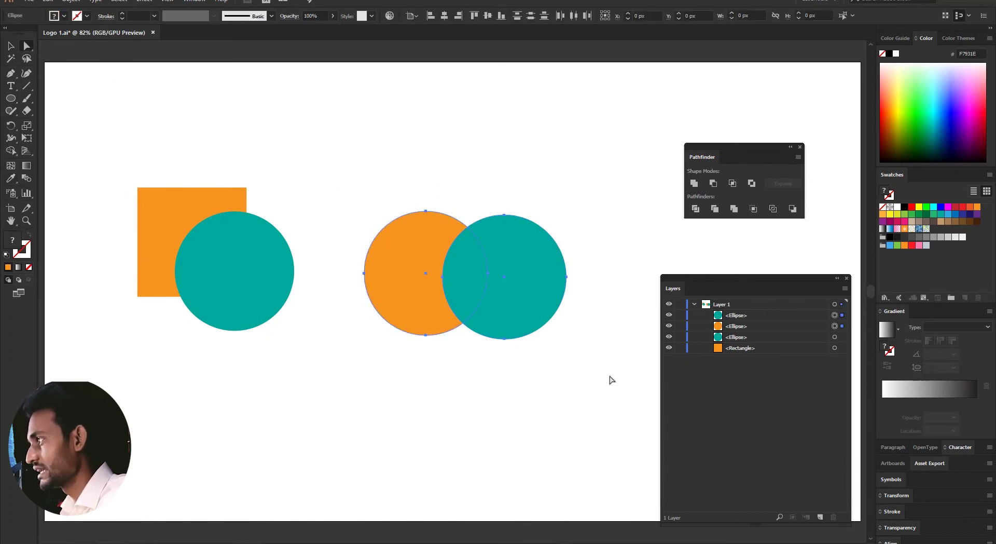
{"action": "left_click", "coordinate": [735, 211]}
{"action": "left_click", "coordinate": [566, 325]}
{"action": "left_click_drag", "start_coordinate": [490, 276], "coordinate": [505, 279]}
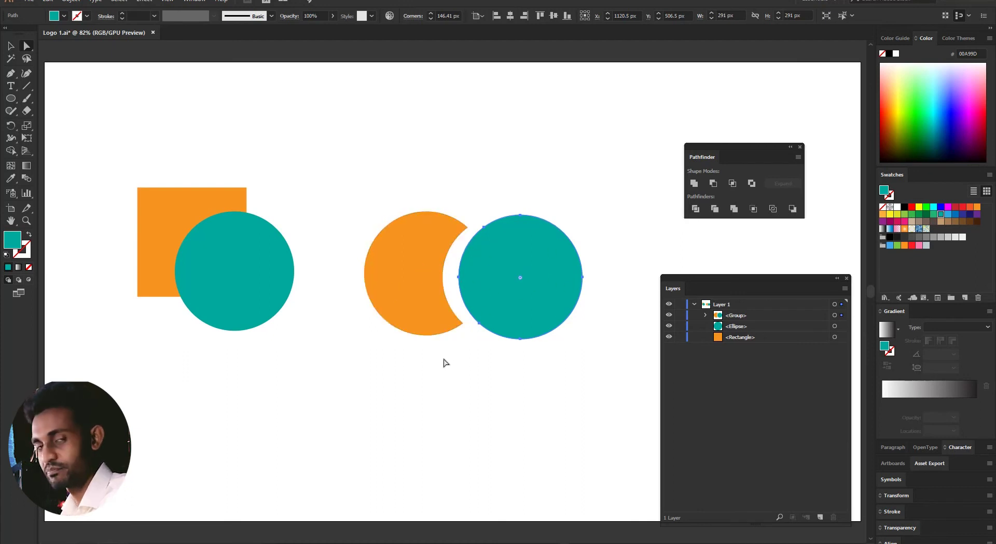
Combine the orange square and its overlapping teal circle into one teal shape with the Unite shape mode.
{"action": "left_click_drag", "start_coordinate": [108, 149], "coordinate": [301, 344]}
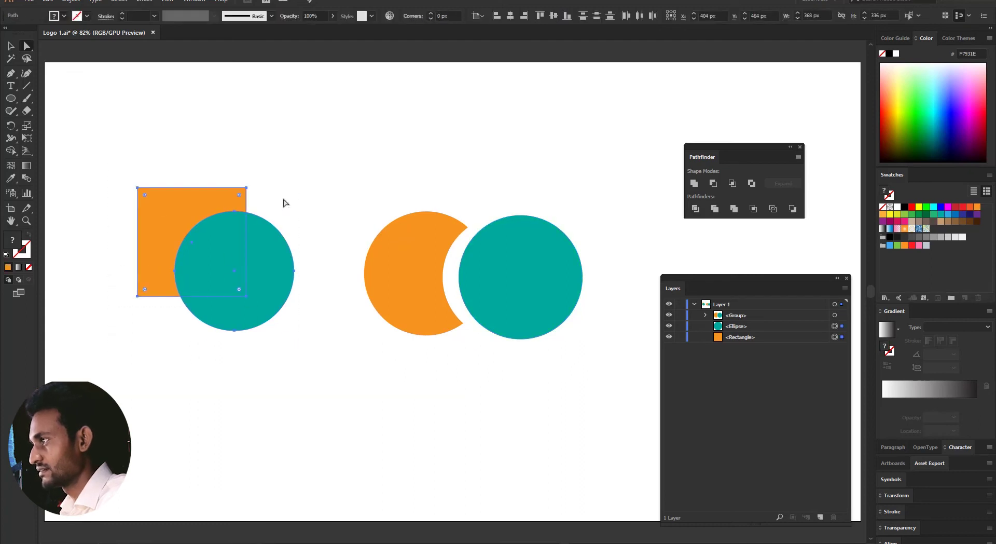
{"action": "left_click", "coordinate": [697, 189]}
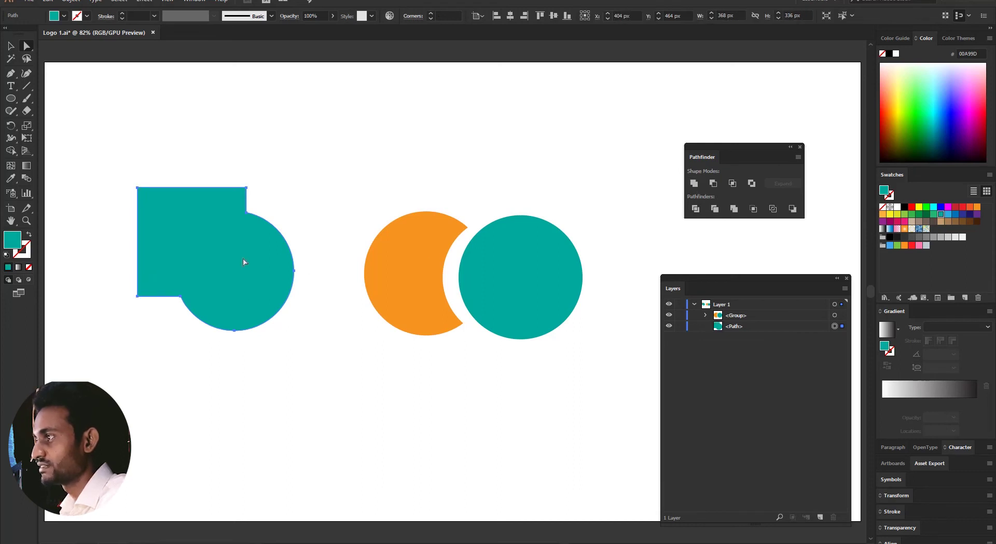
{"action": "left_click", "coordinate": [298, 201]}
{"action": "left_click", "coordinate": [298, 204]}
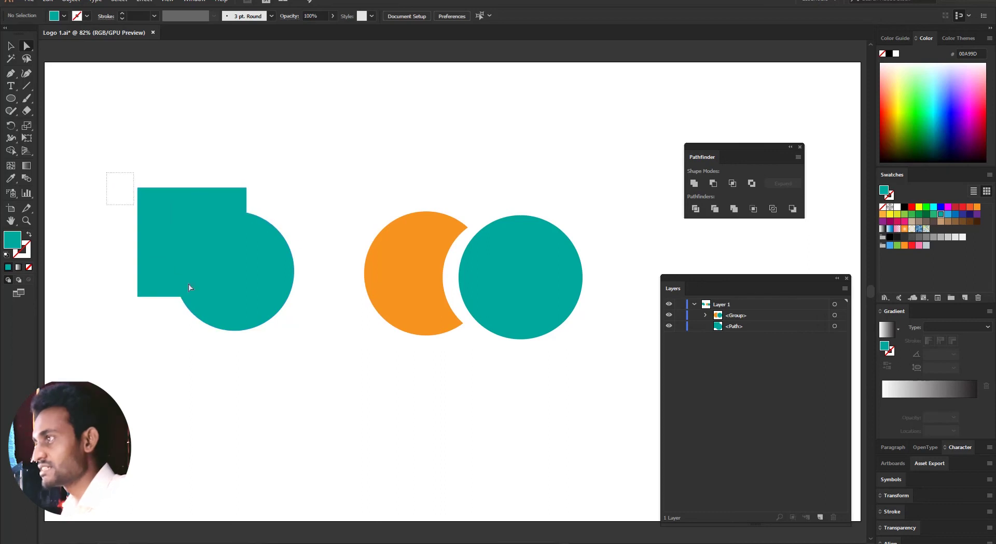
Delete the united teal shape and the merged orange and teal circle group from the artboard.
{"action": "left_click_drag", "start_coordinate": [189, 286], "coordinate": [322, 396]}
{"action": "left_click_drag", "start_coordinate": [316, 160], "coordinate": [506, 333]}
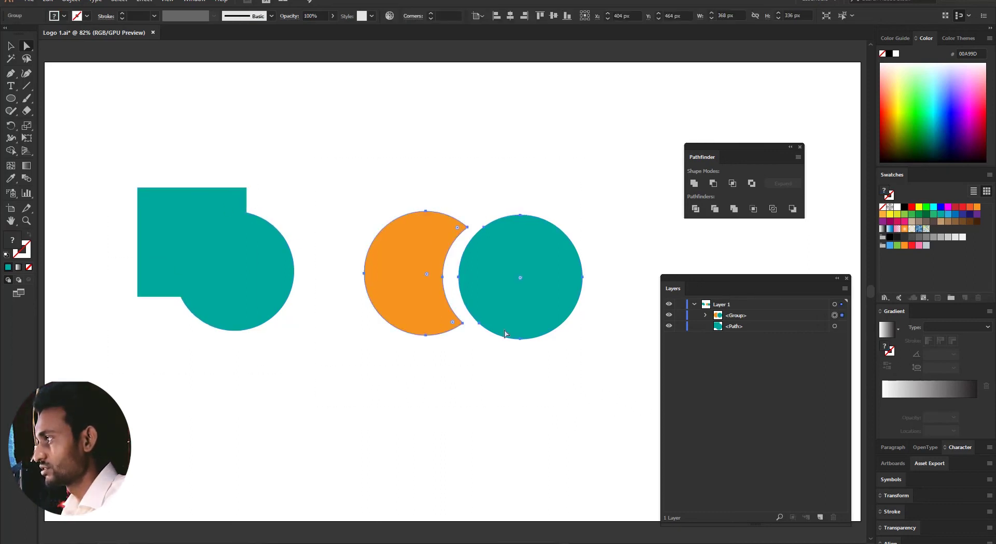
{"action": "left_click_drag", "start_coordinate": [112, 134], "coordinate": [587, 413]}
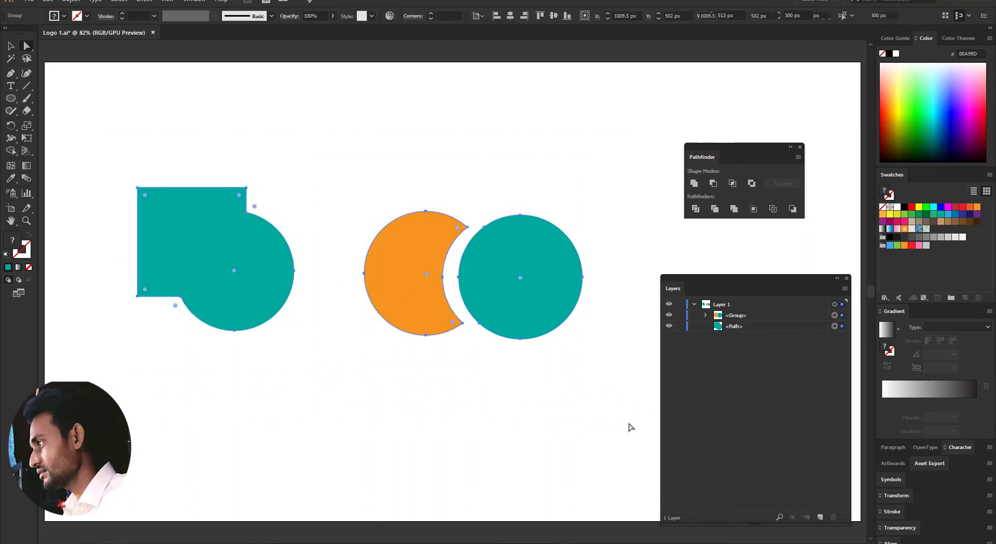
{"action": "key", "text": "Delete"}
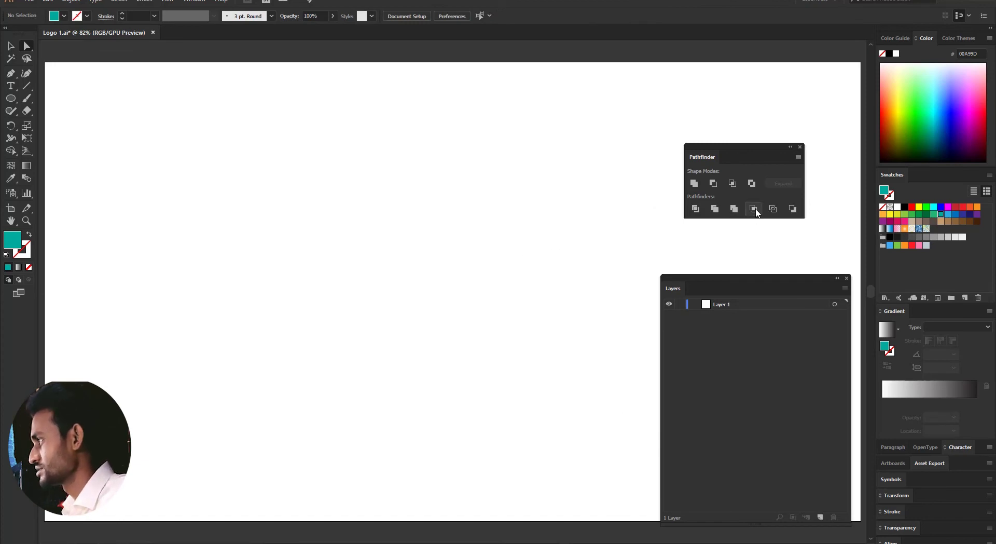
Draw a teal circle about 303 px in diameter and place an overlapping copy about 215 px to its right.
{"action": "left_click", "coordinate": [10, 98]}
{"action": "left_click_drag", "start_coordinate": [182, 175], "coordinate": [312, 304]}
{"action": "key", "text": "v"}
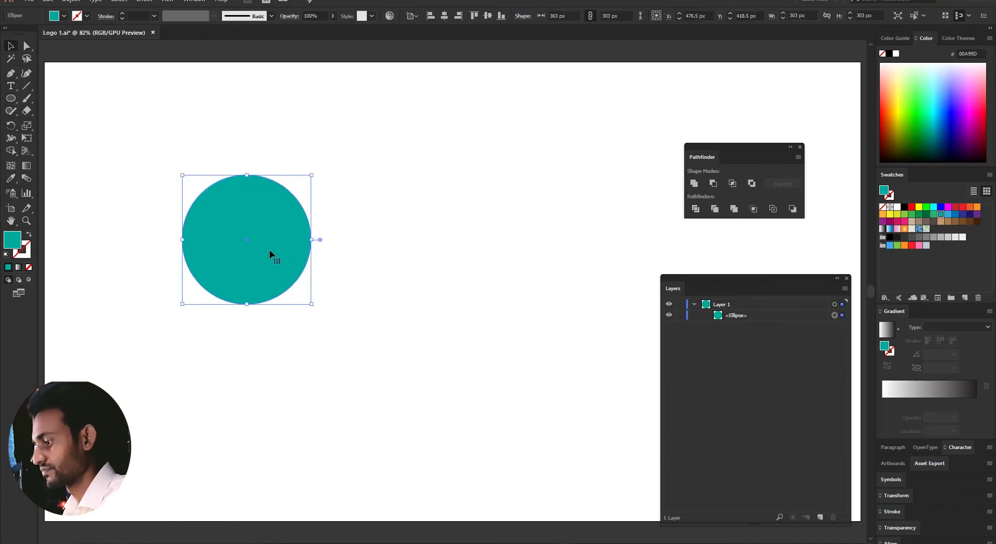
{"action": "left_click_drag", "start_coordinate": [275, 254], "coordinate": [366, 253]}
Apply the Crop pathfinder to the two overlapping teal circles.
{"action": "left_click_drag", "start_coordinate": [197, 156], "coordinate": [432, 389]}
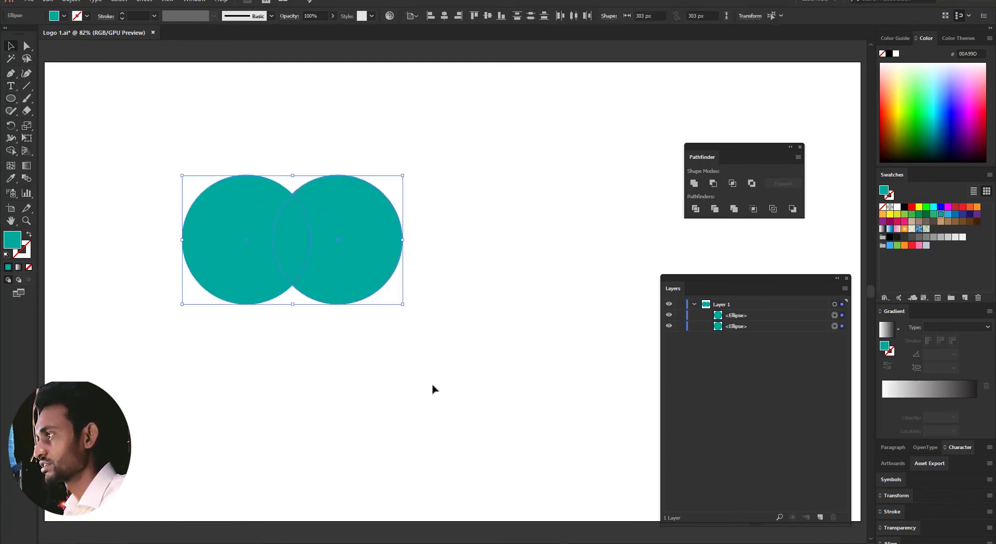
{"action": "left_click", "coordinate": [758, 212]}
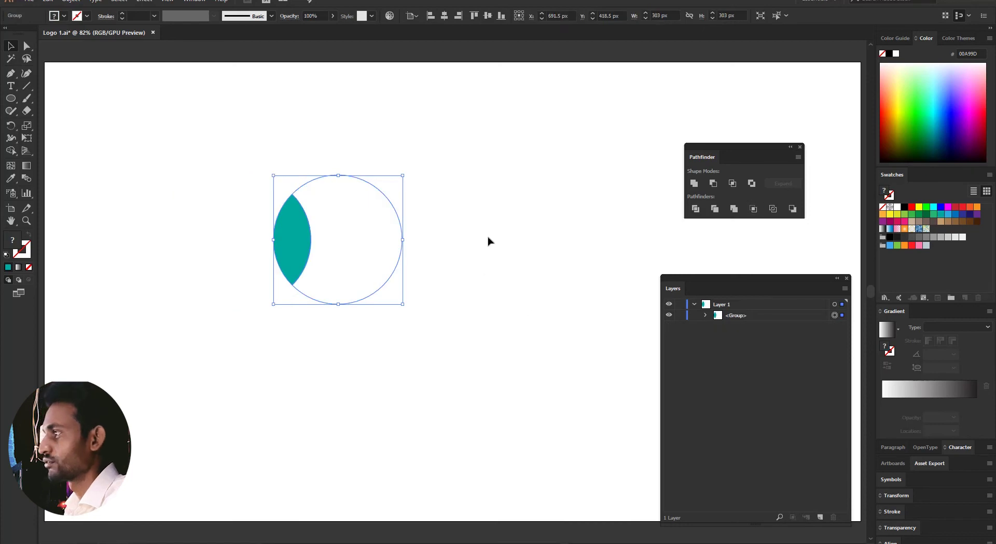
{"action": "left_click", "coordinate": [416, 243]}
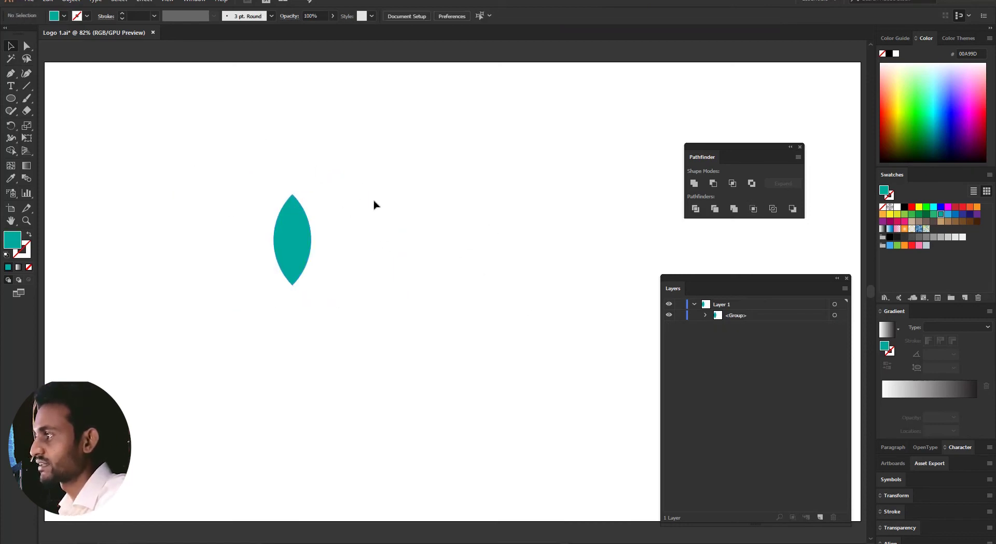
Select the cropped group and its individual paths to examine the unfilled circle outline beside the leaf shape.
{"action": "left_click", "coordinate": [360, 178]}
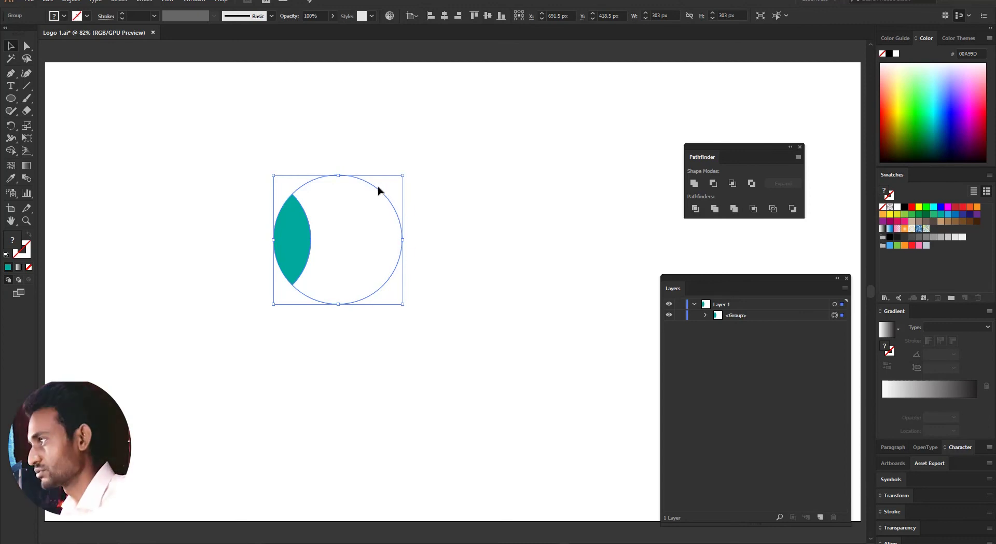
{"action": "left_click", "coordinate": [26, 46]}
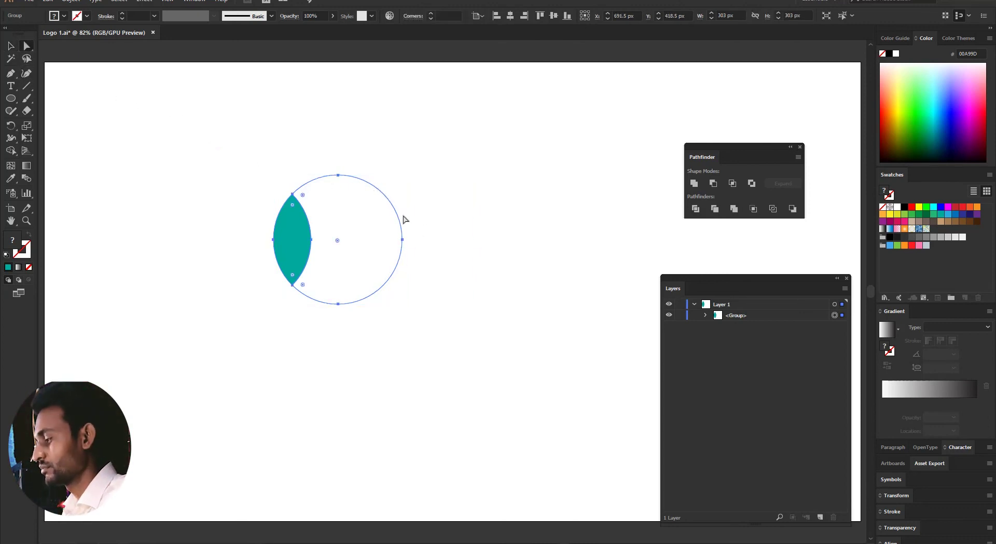
{"action": "left_click", "coordinate": [387, 210]}
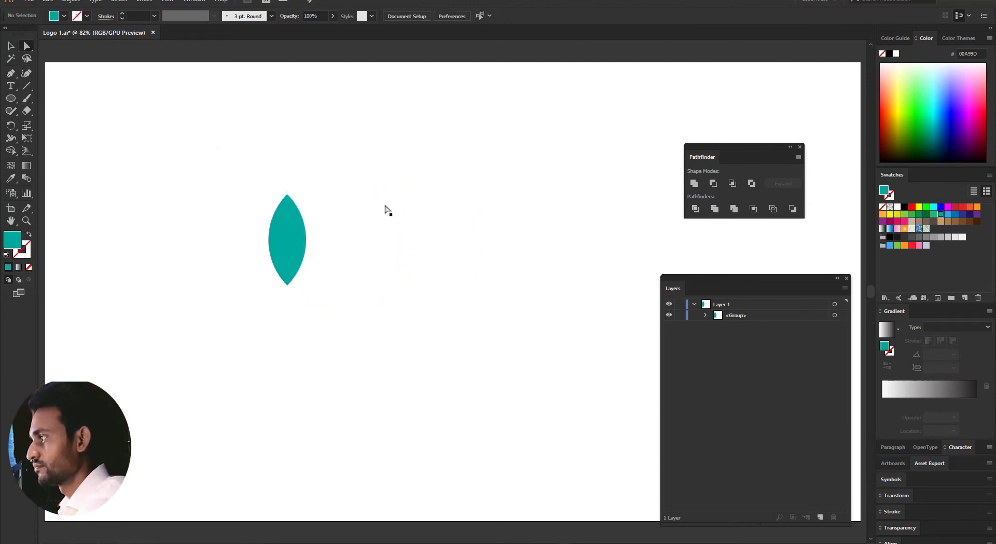
{"action": "left_click", "coordinate": [374, 190]}
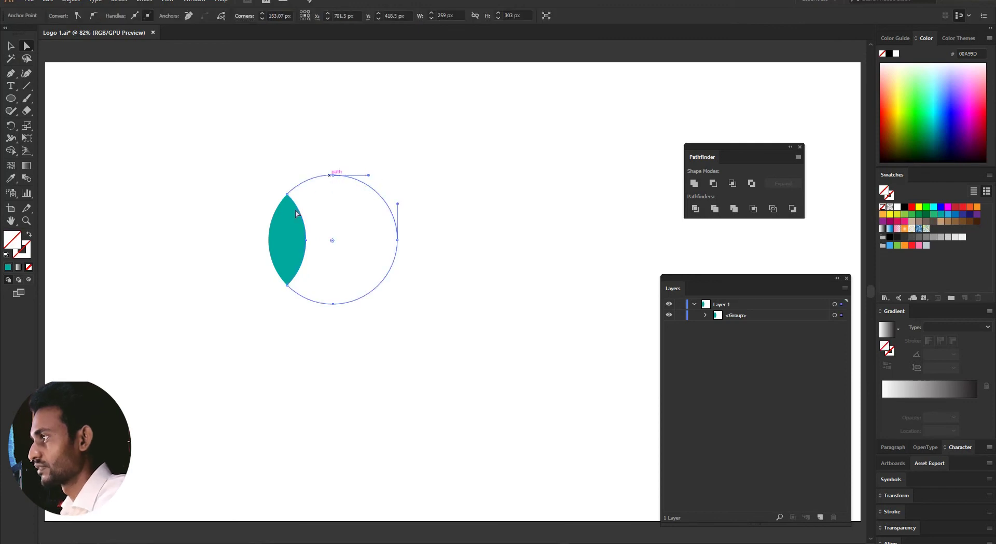
Try reshaping the teal leaf by moving its left anchor outward and shifting its top anchor, and undo the edits.
{"action": "left_click", "coordinate": [267, 246]}
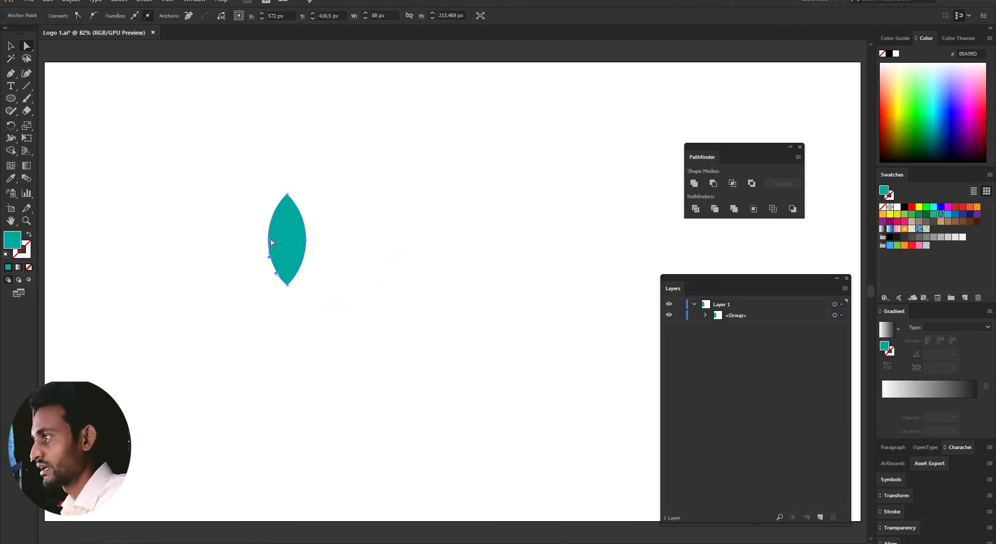
{"action": "left_click", "coordinate": [270, 239]}
{"action": "left_click_drag", "start_coordinate": [269, 239], "coordinate": [250, 237]}
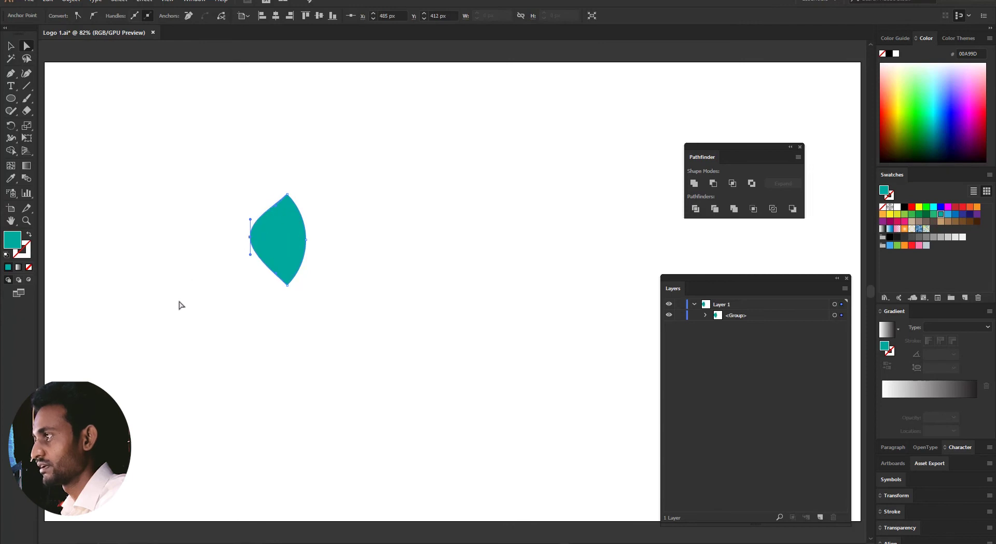
{"action": "left_click_drag", "start_coordinate": [288, 195], "coordinate": [265, 184]}
{"action": "key", "text": "ctrl+z"}
{"action": "key", "text": "ctrl+z"}
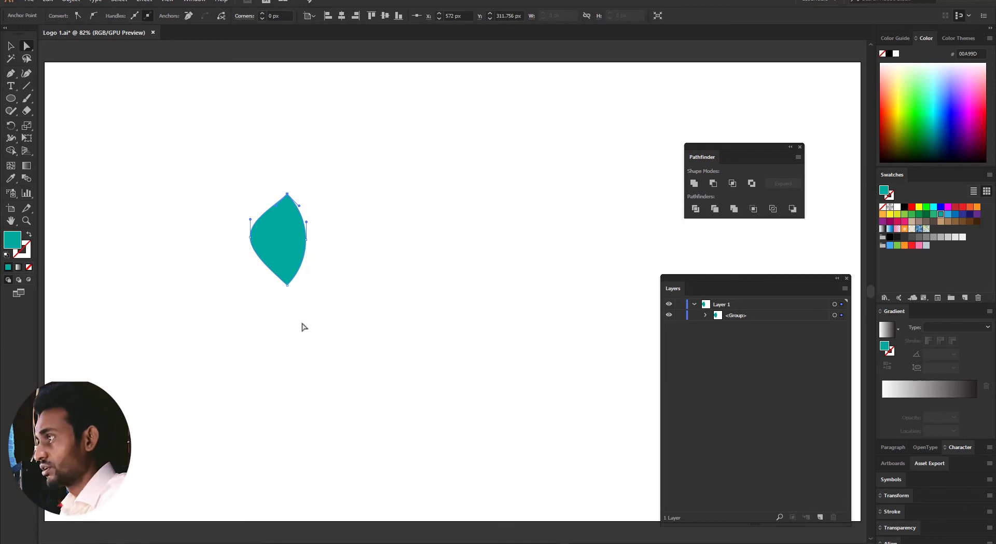
Delete the cropped group, including its unfilled outline, to clear the artboard.
{"action": "left_click", "coordinate": [304, 327]}
{"action": "key", "text": "ctrl+a"}
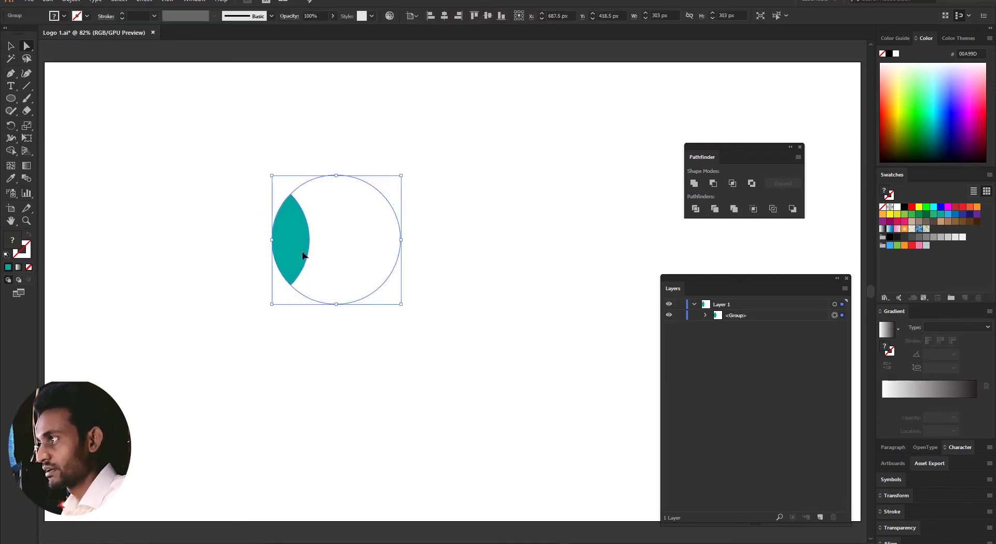
{"action": "left_click_drag", "start_coordinate": [213, 163], "coordinate": [566, 410]}
{"action": "key", "text": "Delete"}
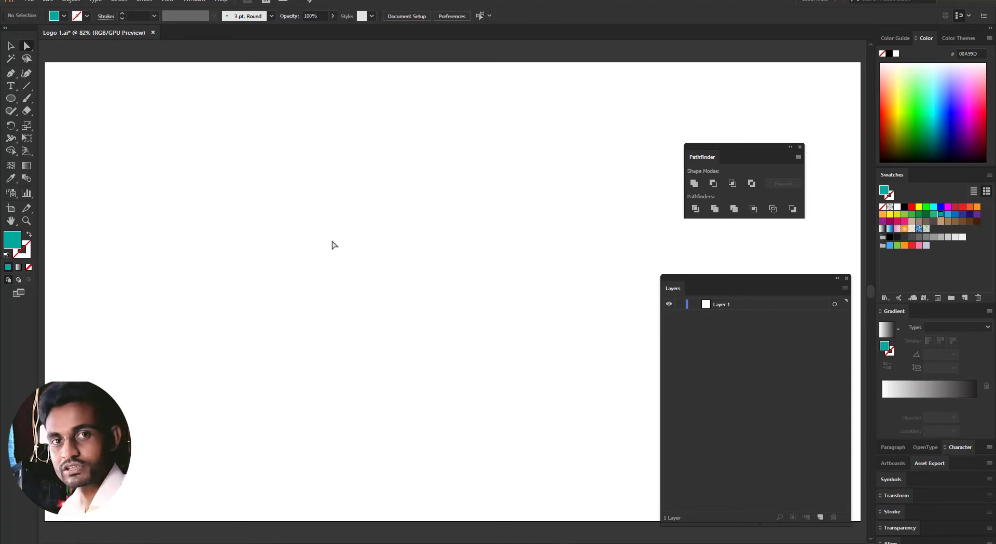
Draw a teal circle about 345 px in diameter and place an overlapping copy about 237 px to its right.
{"action": "left_click", "coordinate": [14, 100]}
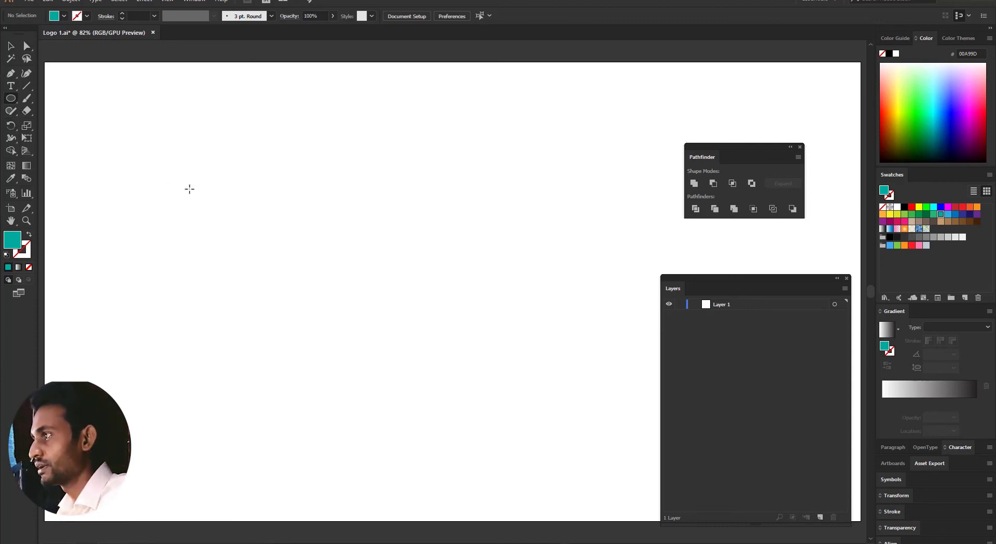
{"action": "left_click_drag", "start_coordinate": [231, 191], "coordinate": [378, 338]}
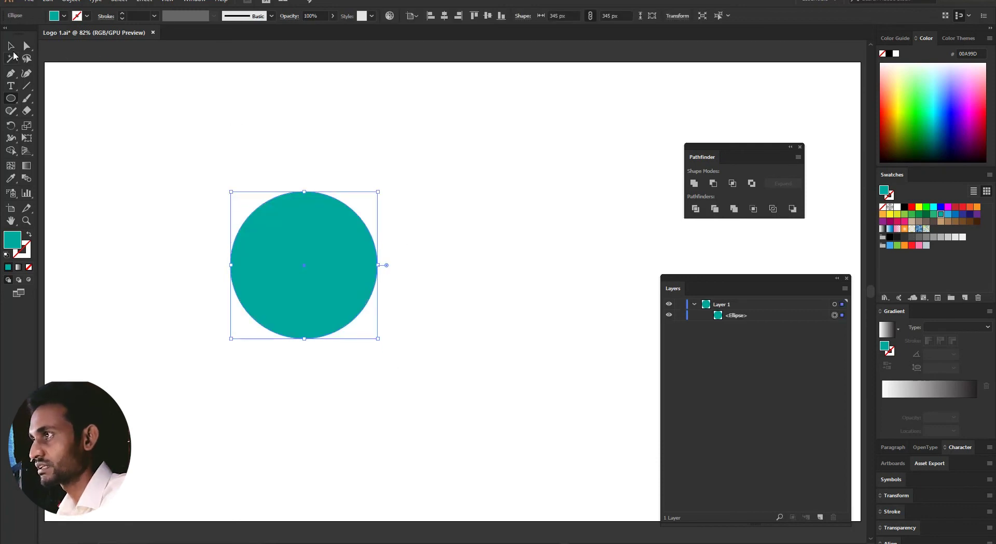
{"action": "left_click", "coordinate": [11, 47]}
{"action": "left_click_drag", "start_coordinate": [317, 252], "coordinate": [417, 252]}
Apply the Outline pathfinder to the two overlapping teal circles and select the resulting group.
{"action": "left_click_drag", "start_coordinate": [260, 149], "coordinate": [427, 331]}
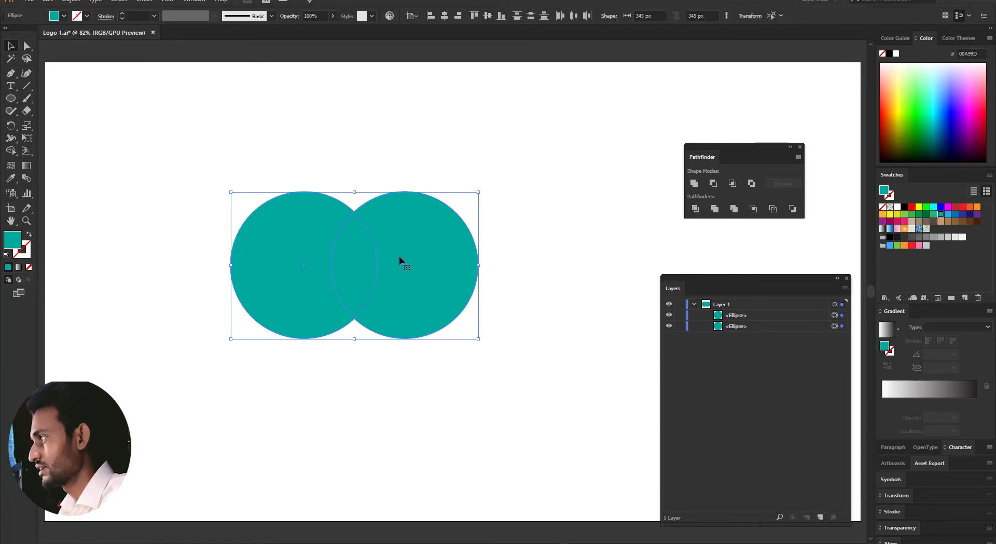
{"action": "left_click", "coordinate": [773, 210]}
{"action": "left_click", "coordinate": [267, 142]}
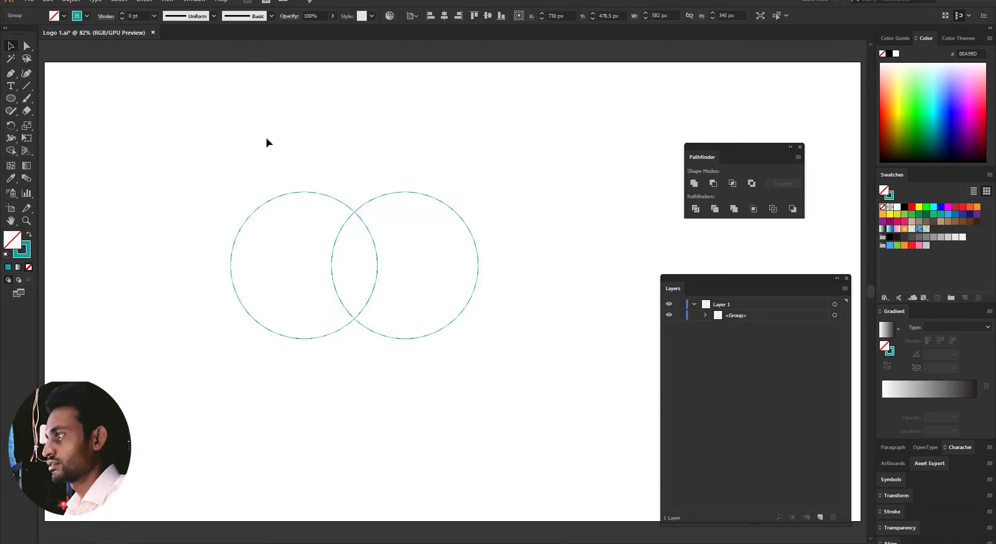
{"action": "left_click", "coordinate": [414, 193]}
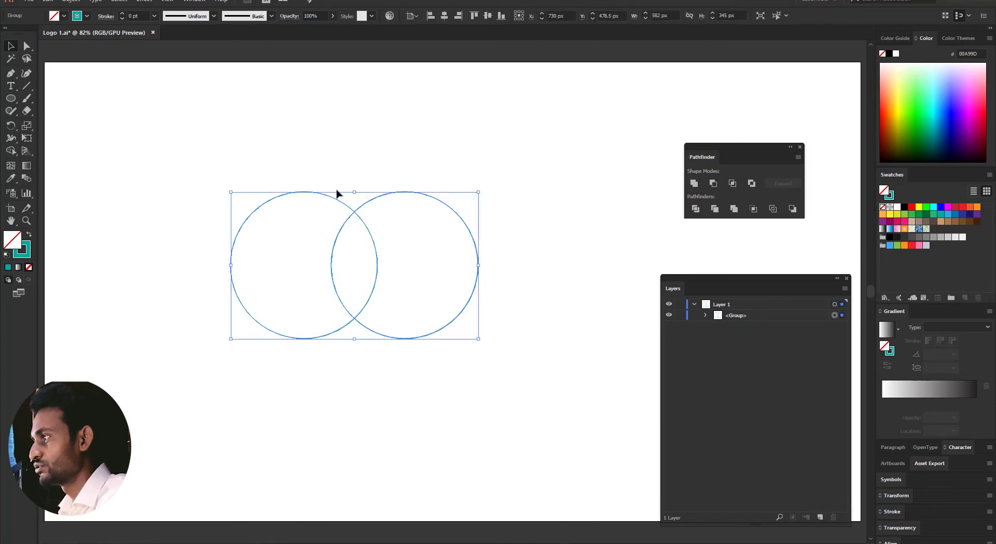
{"action": "left_click", "coordinate": [302, 154]}
{"action": "left_click", "coordinate": [429, 196]}
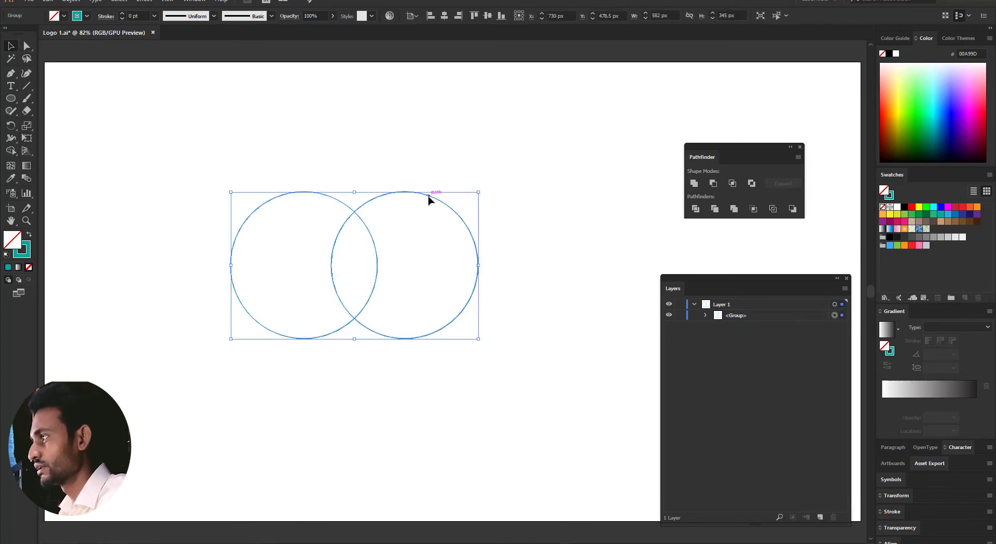
Move the outlined circle group about 132 px to the left and ungroup it.
{"action": "left_click_drag", "start_coordinate": [429, 196], "coordinate": [372, 197]}
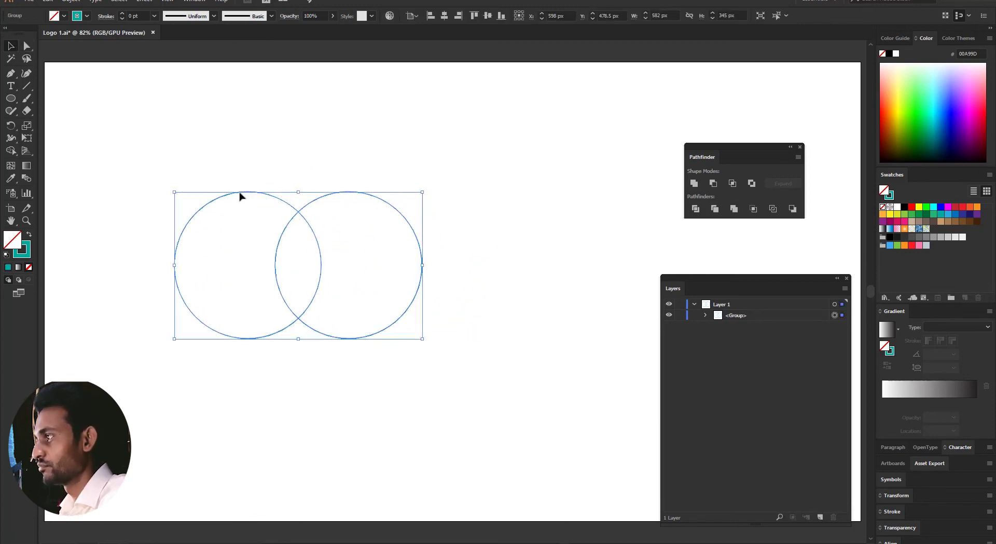
{"action": "right_click", "coordinate": [332, 194]}
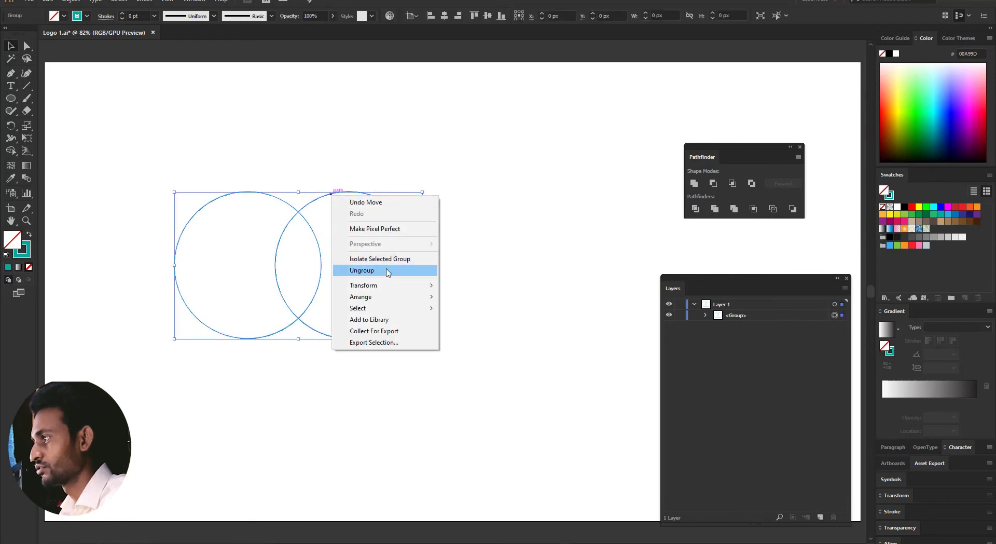
{"action": "left_click", "coordinate": [368, 276]}
Move the right circle's outer arc about 65 px to the right, away from the overlap.
{"action": "left_click", "coordinate": [420, 158]}
{"action": "left_click", "coordinate": [341, 194]}
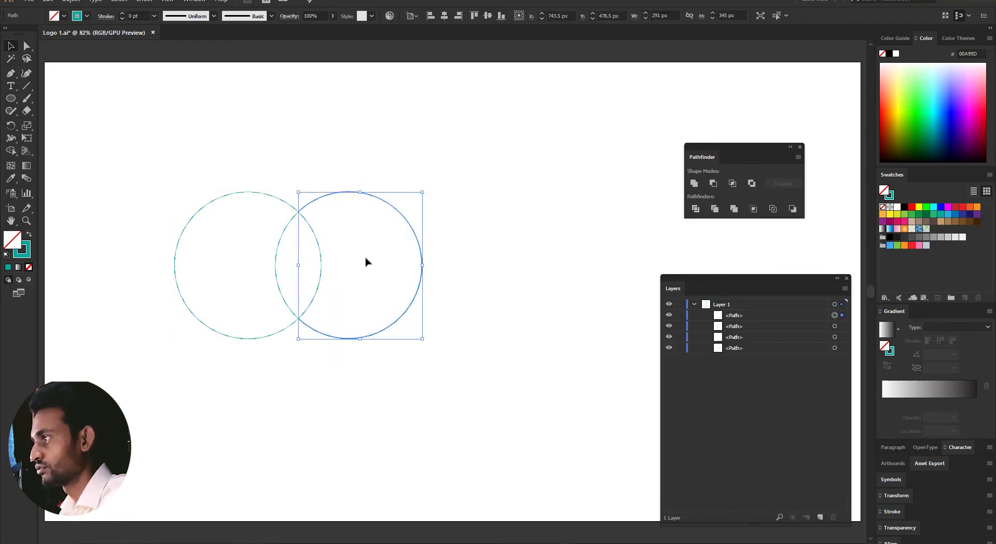
{"action": "left_click", "coordinate": [393, 247]}
{"action": "left_click_drag", "start_coordinate": [411, 224], "coordinate": [417, 224]}
{"action": "left_click", "coordinate": [496, 238]}
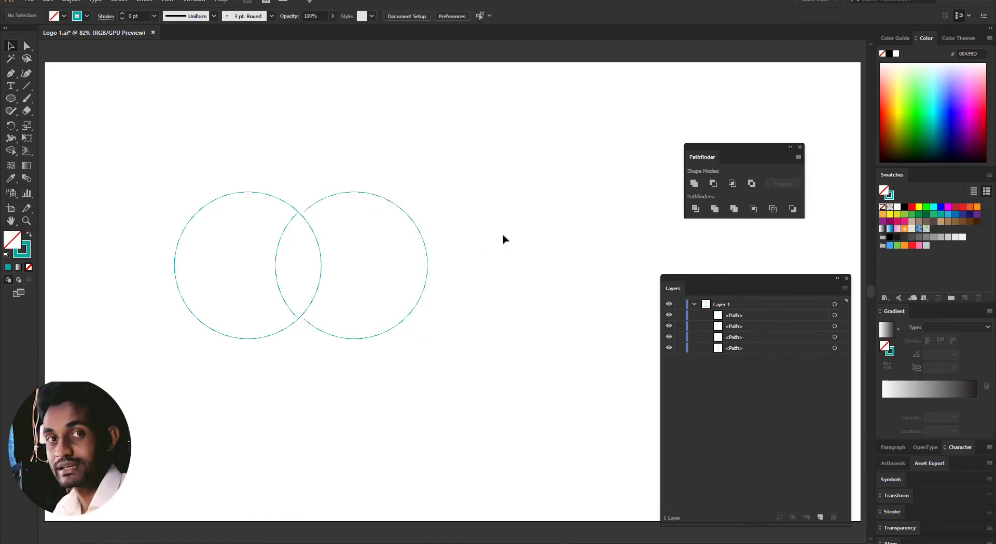
{"action": "left_click_drag", "start_coordinate": [418, 223], "coordinate": [449, 231]}
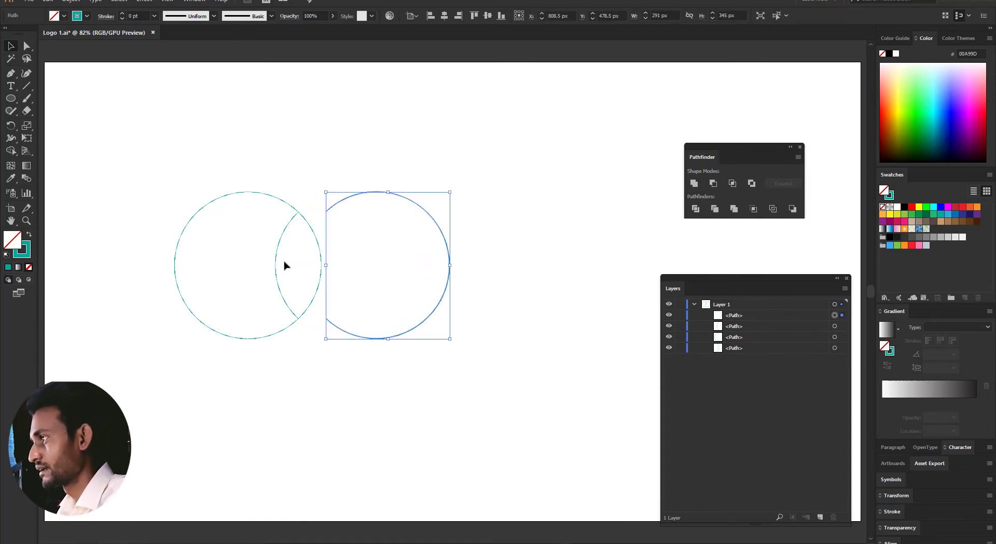
Try shifting the left arc of the overlap, undo it, and delete the separated outer arc of the right circle.
{"action": "left_click_drag", "start_coordinate": [274, 268], "coordinate": [256, 269]}
{"action": "key", "text": "ctrl+z"}
{"action": "left_click_drag", "start_coordinate": [378, 182], "coordinate": [510, 417]}
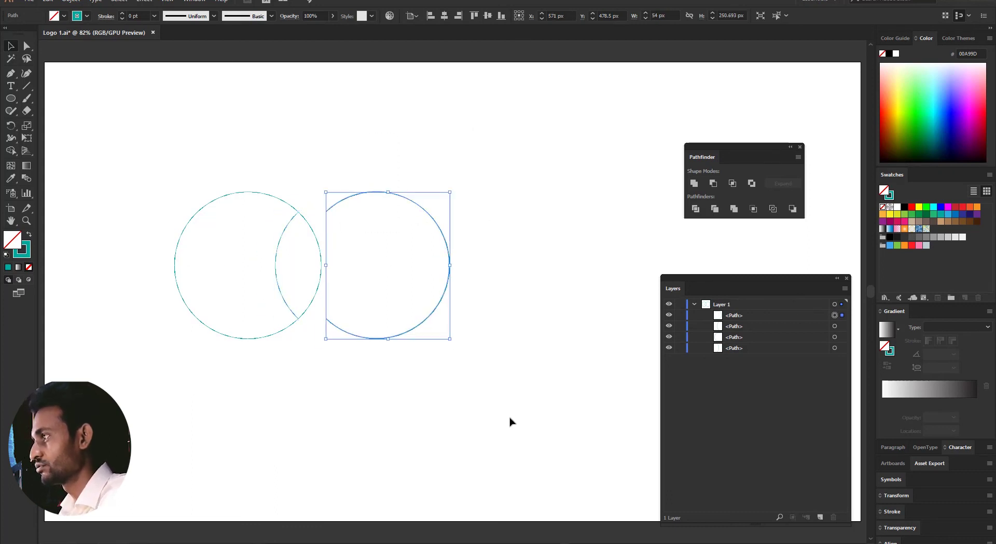
{"action": "key", "text": "Delete"}
Select the three remaining outline paths and fill the overlap lens with green using Shape Builder.
{"action": "left_click_drag", "start_coordinate": [320, 149], "coordinate": [136, 374]}
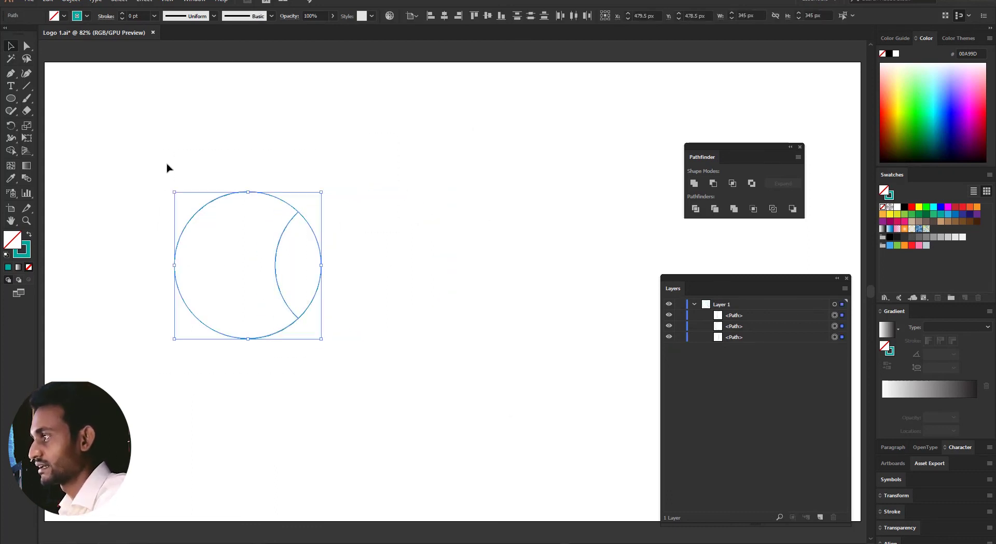
{"action": "left_click_drag", "start_coordinate": [118, 168], "coordinate": [434, 426]}
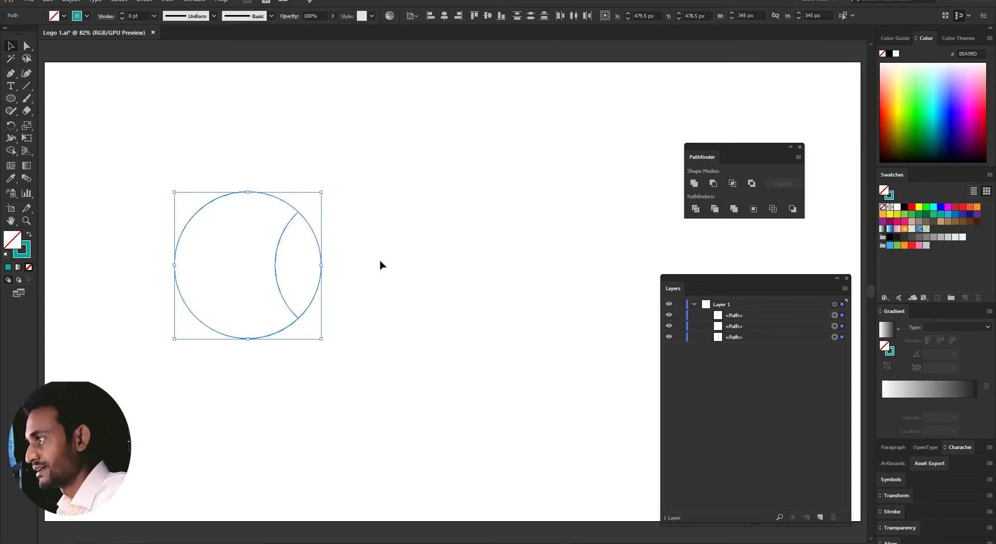
{"action": "left_click", "coordinate": [8, 153]}
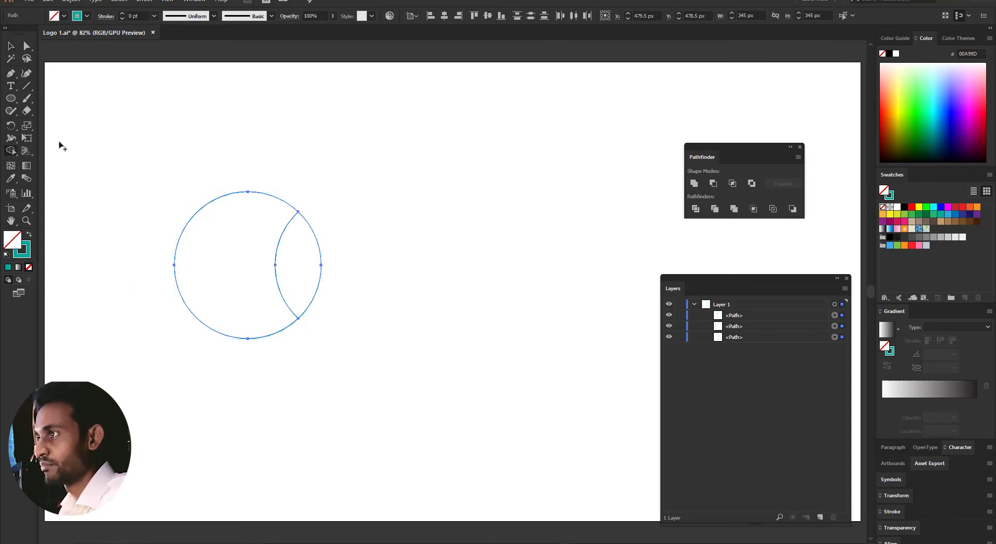
{"action": "left_click", "coordinate": [934, 214]}
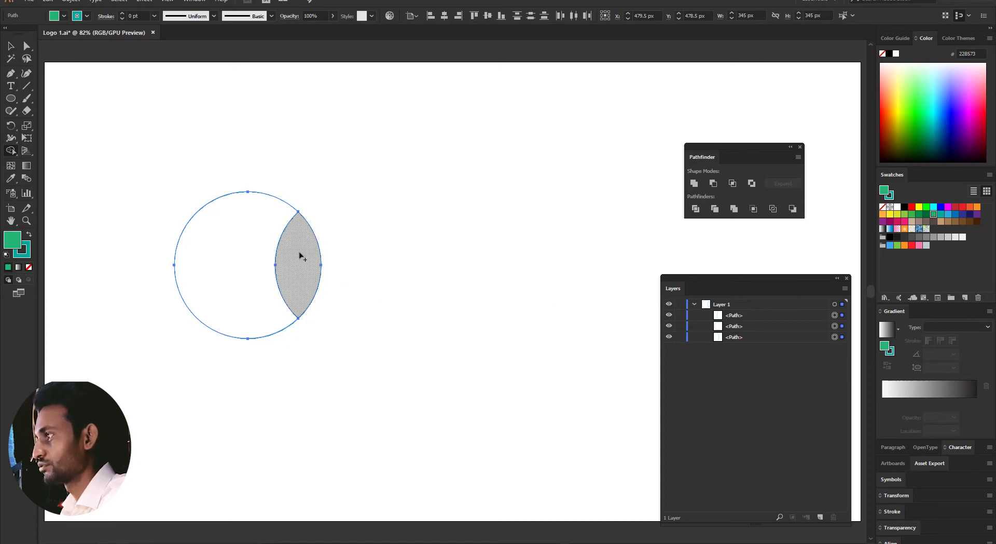
{"action": "left_click", "coordinate": [300, 260]}
Fill the left crescent of the circle with light blue 29ABE2 using Shape Builder and deselect the artwork.
{"action": "left_click", "coordinate": [951, 214]}
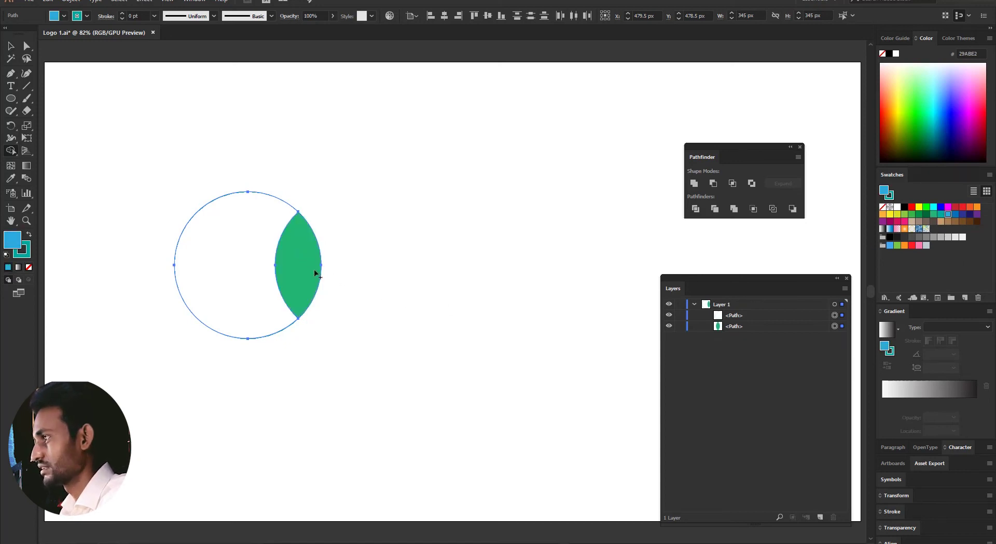
{"action": "left_click", "coordinate": [202, 213]}
{"action": "left_click", "coordinate": [11, 58]}
{"action": "left_click", "coordinate": [101, 122]}
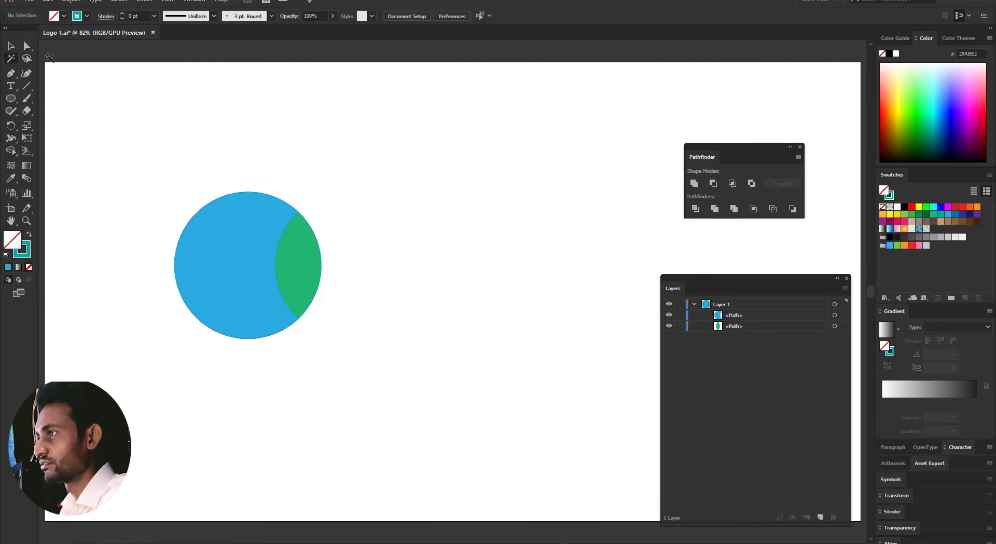
Select the blue and green shapes together, move them down and to the right, and delete them.
{"action": "left_click", "coordinate": [12, 48]}
{"action": "left_click_drag", "start_coordinate": [116, 145], "coordinate": [458, 360]}
{"action": "left_click", "coordinate": [470, 289]}
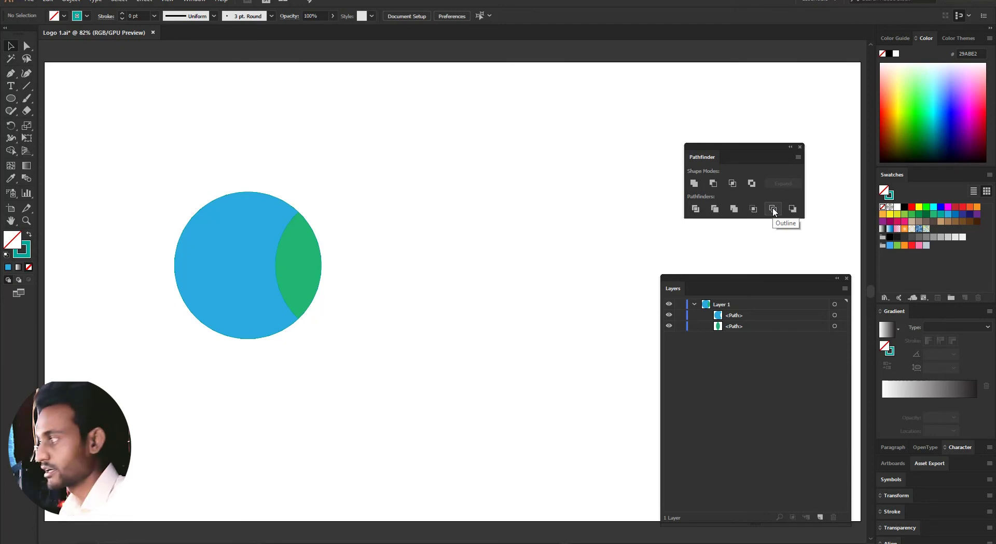
{"action": "left_click_drag", "start_coordinate": [157, 177], "coordinate": [237, 358]}
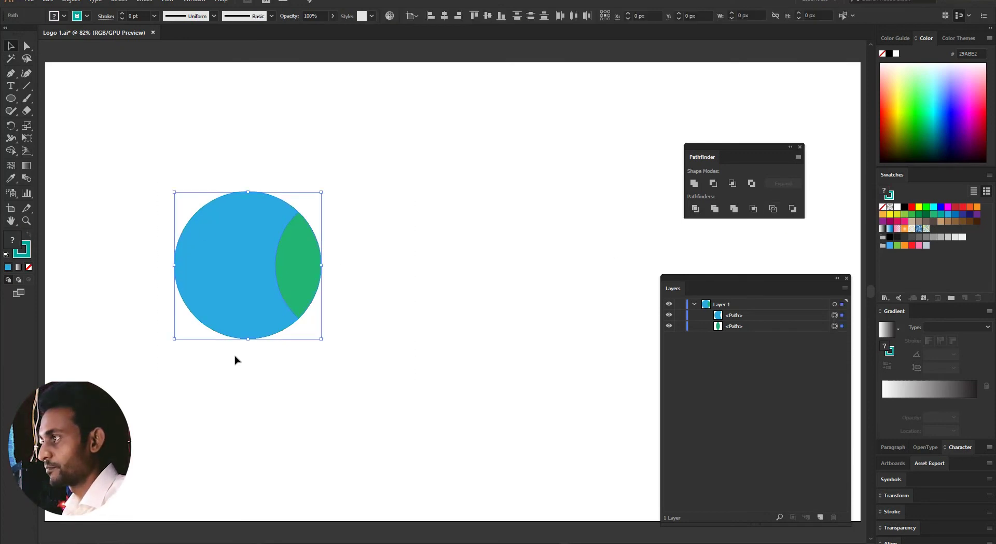
{"action": "left_click_drag", "start_coordinate": [272, 274], "coordinate": [345, 339]}
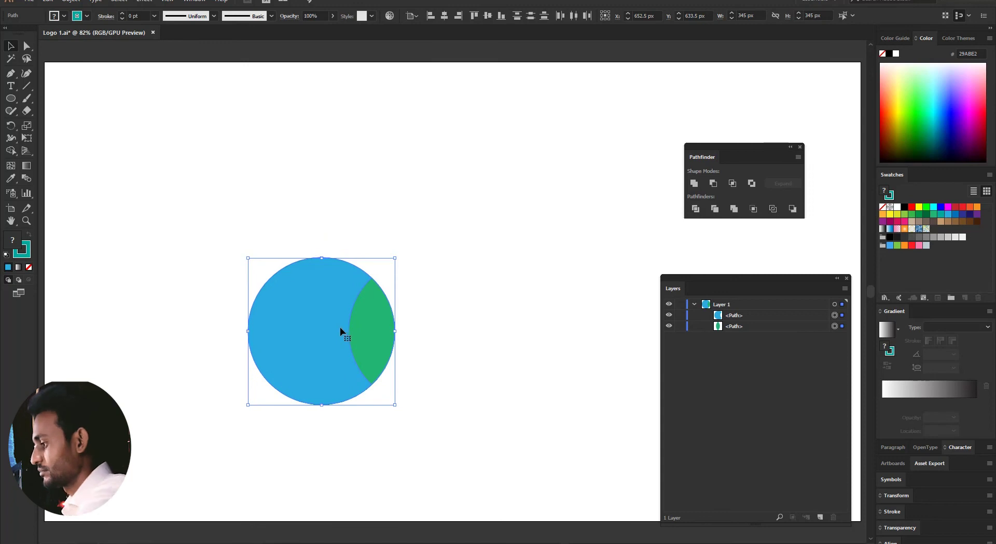
{"action": "key", "text": "Delete"}
Draw a 364 px circle with teal fill and no stroke, duplicate it about 254 px to the right, and select both circles.
{"action": "left_click", "coordinate": [10, 98]}
{"action": "left_click_drag", "start_coordinate": [216, 187], "coordinate": [370, 341]}
{"action": "left_click", "coordinate": [10, 48]}
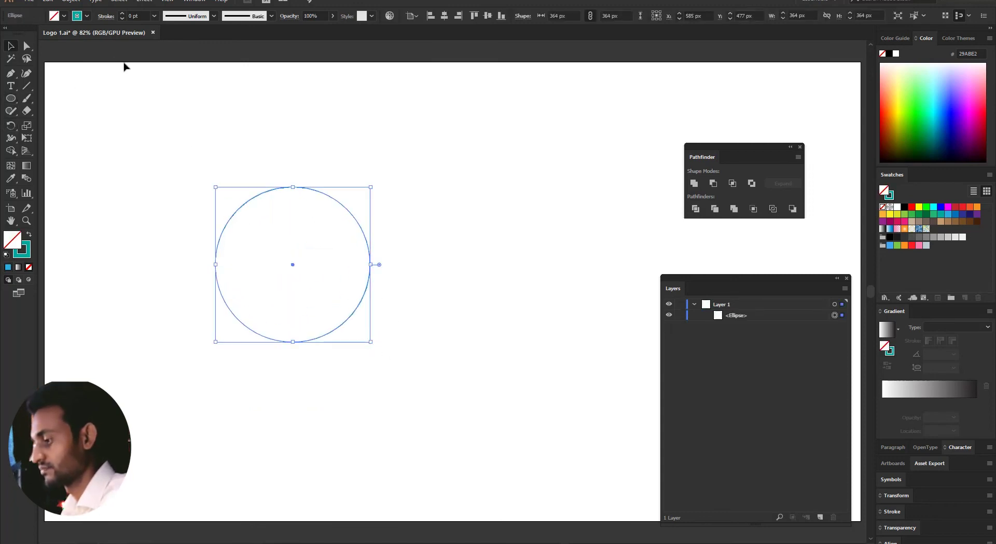
{"action": "key", "text": "shift+x"}
{"action": "left_click_drag", "start_coordinate": [317, 249], "coordinate": [425, 250]}
{"action": "left_click_drag", "start_coordinate": [259, 400], "coordinate": [558, 245]}
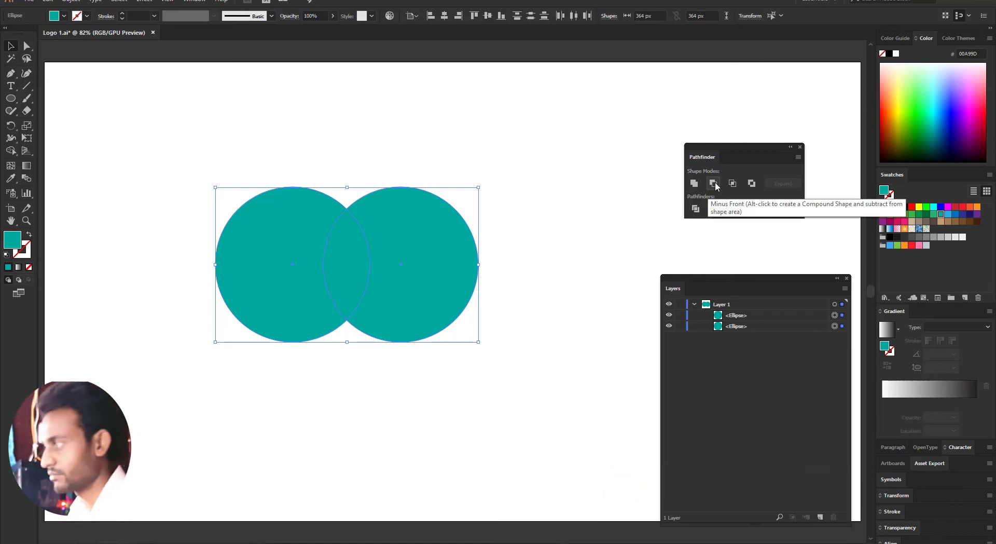
Examine the stacking order of the two circles by highlighting the lower ellipse's layer entry and selecting each circle in turn.
{"action": "left_click", "coordinate": [783, 326]}
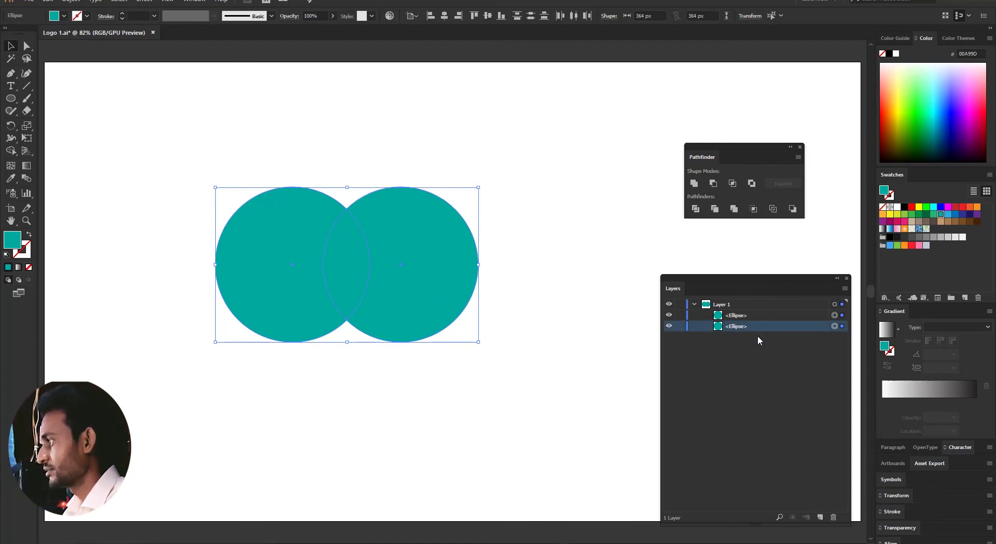
{"action": "left_click", "coordinate": [746, 347]}
{"action": "left_click", "coordinate": [737, 327]}
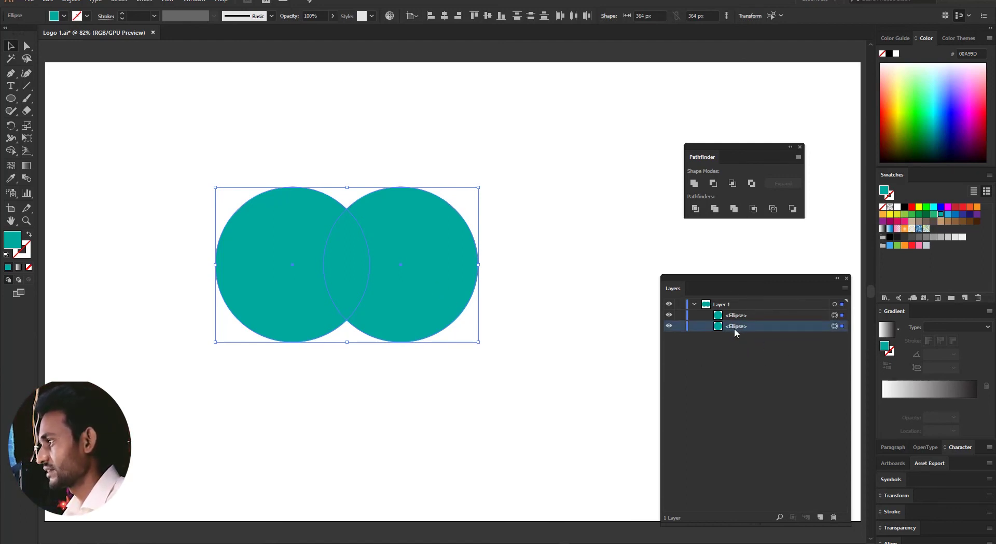
{"action": "left_click", "coordinate": [747, 375]}
{"action": "left_click", "coordinate": [460, 374]}
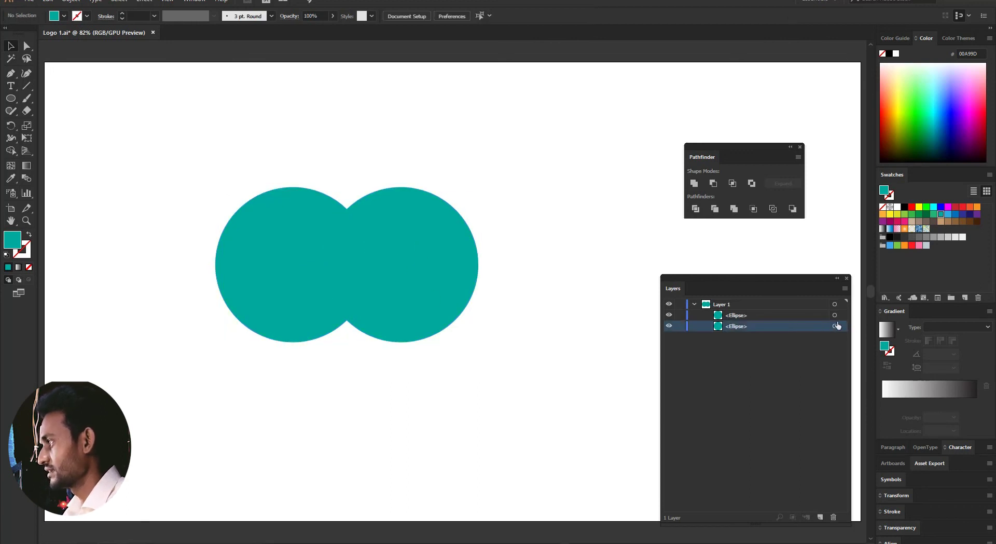
{"action": "left_click", "coordinate": [835, 326]}
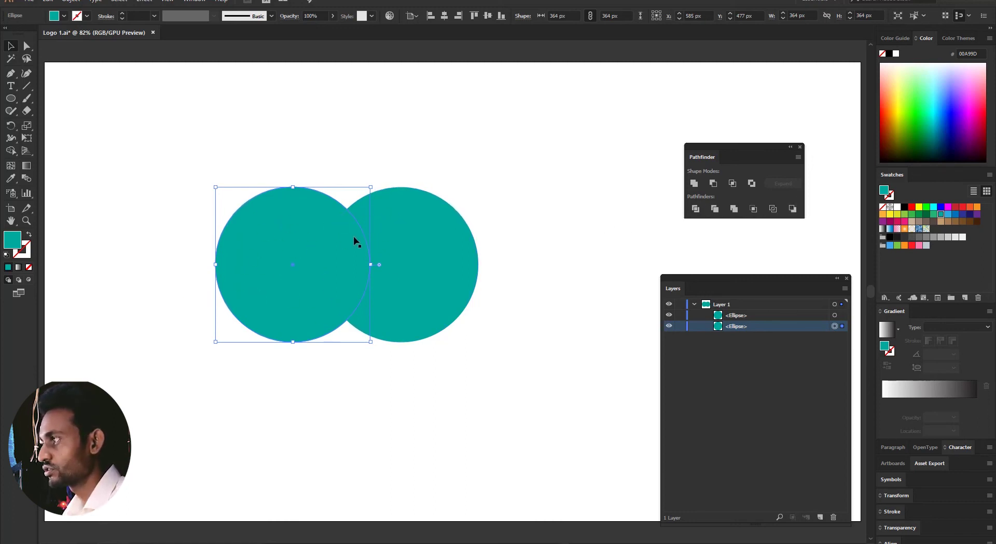
{"action": "left_click", "coordinate": [393, 227]}
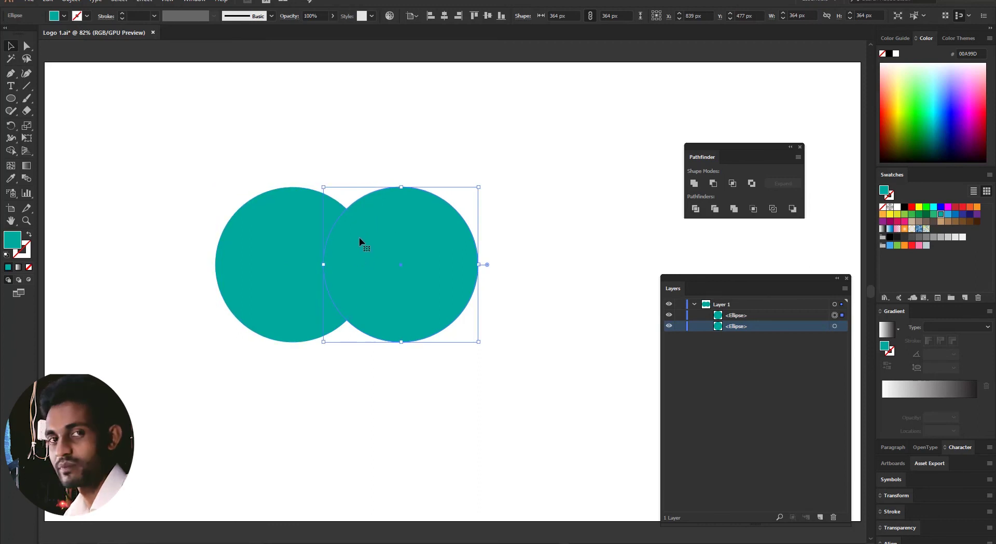
Apply the Minus Back pathfinder to both circles and move the resulting crescent slightly down and to the left.
{"action": "left_click_drag", "start_coordinate": [486, 203], "coordinate": [320, 350]}
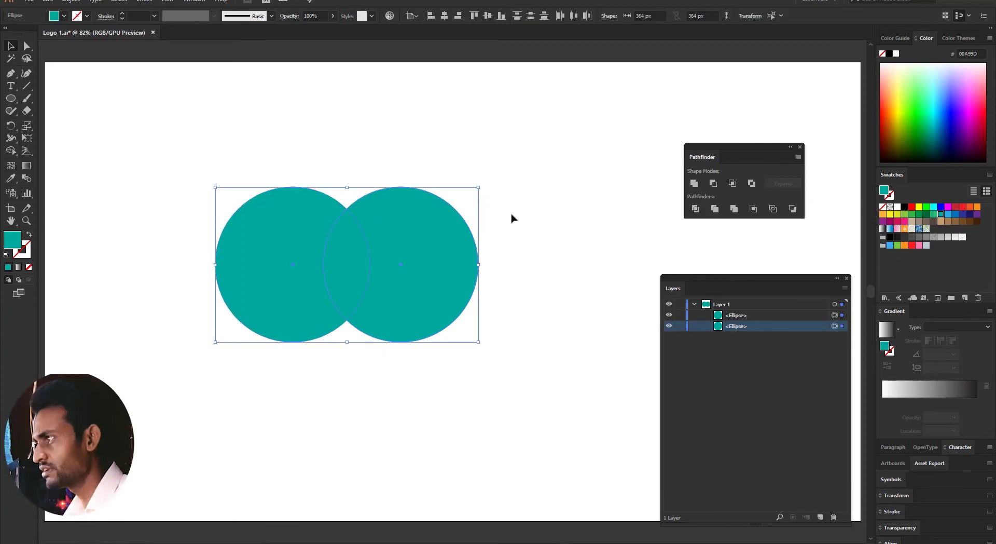
{"action": "left_click", "coordinate": [793, 208]}
{"action": "left_click", "coordinate": [571, 279]}
{"action": "left_click_drag", "start_coordinate": [438, 286], "coordinate": [431, 299]}
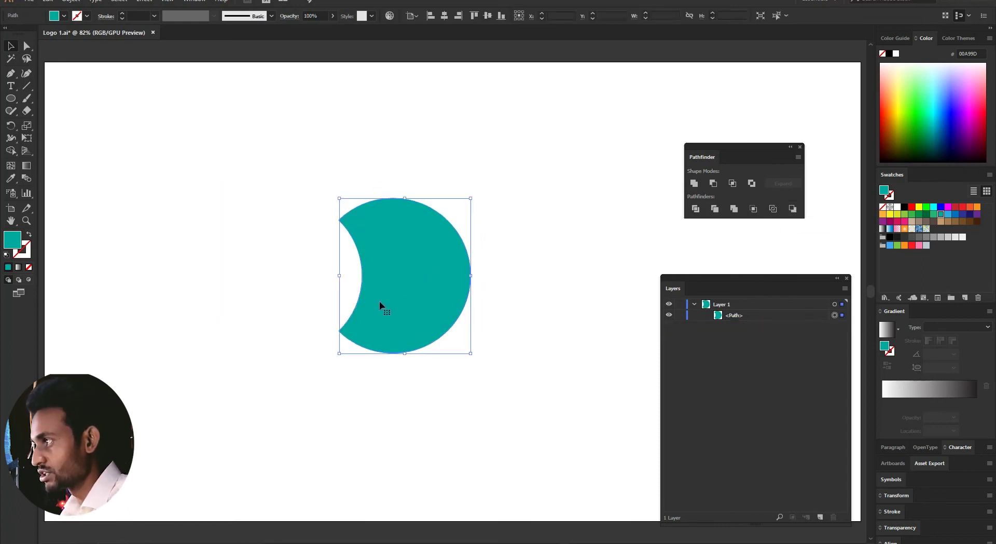